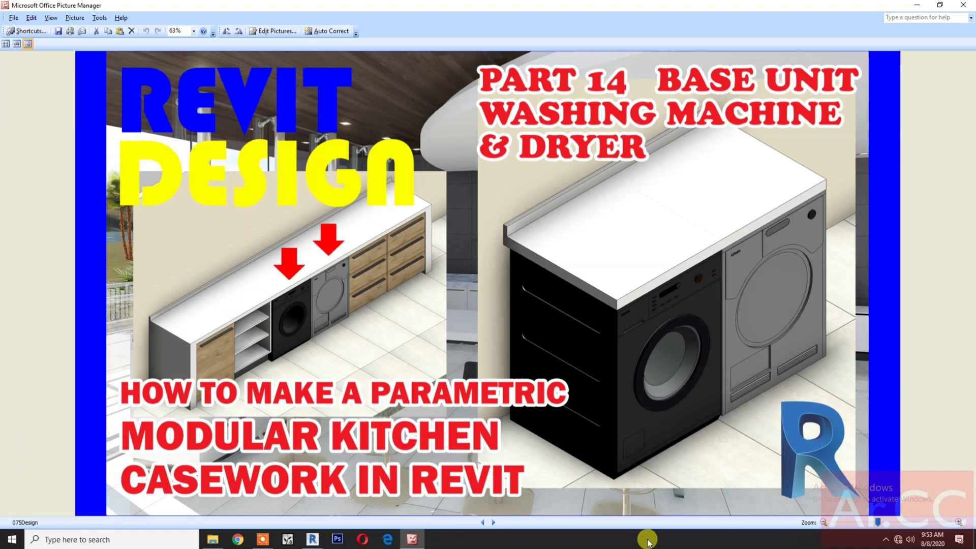
Duplicate the Base Unit 1 Door family file in the Youtube Casework folder.
click(221, 542)
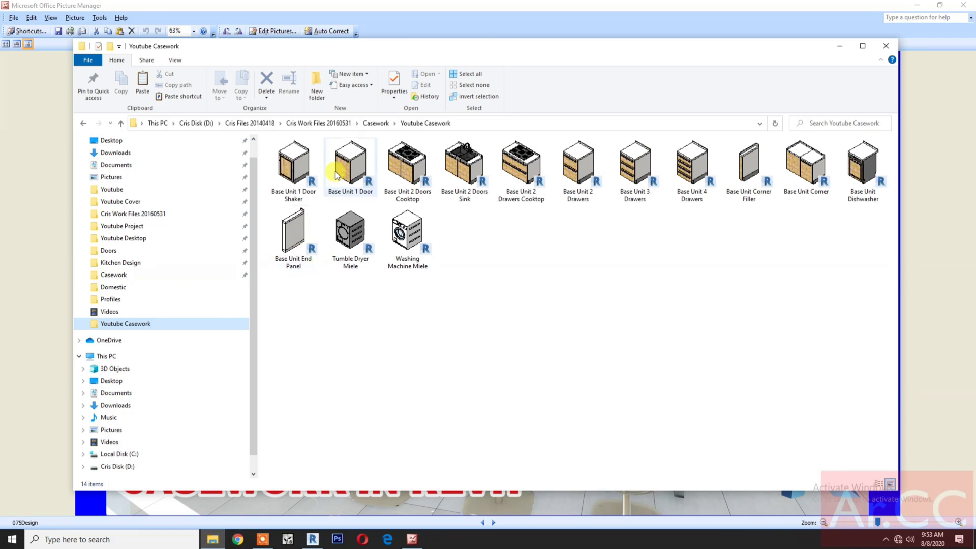
click(335, 174)
right_click(335, 172)
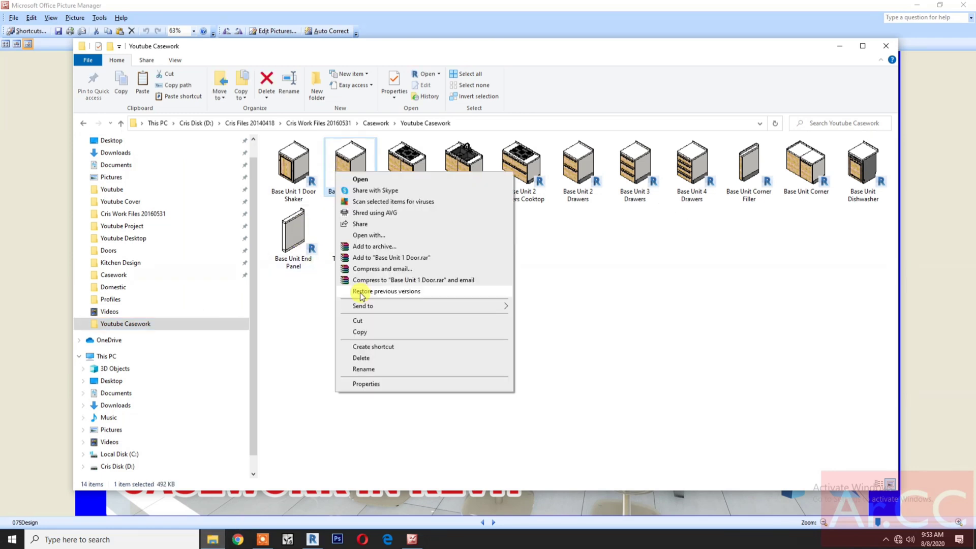
click(371, 332)
right_click(371, 333)
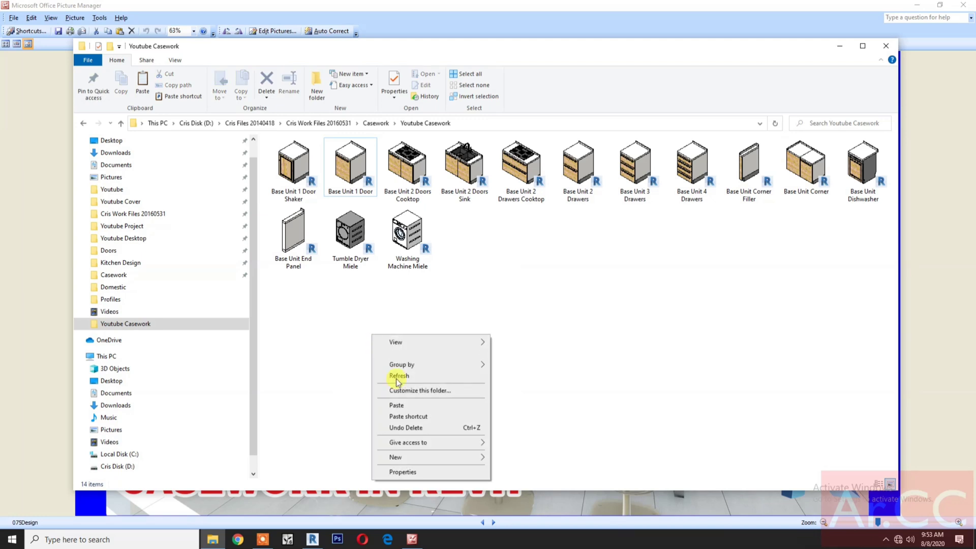
click(395, 406)
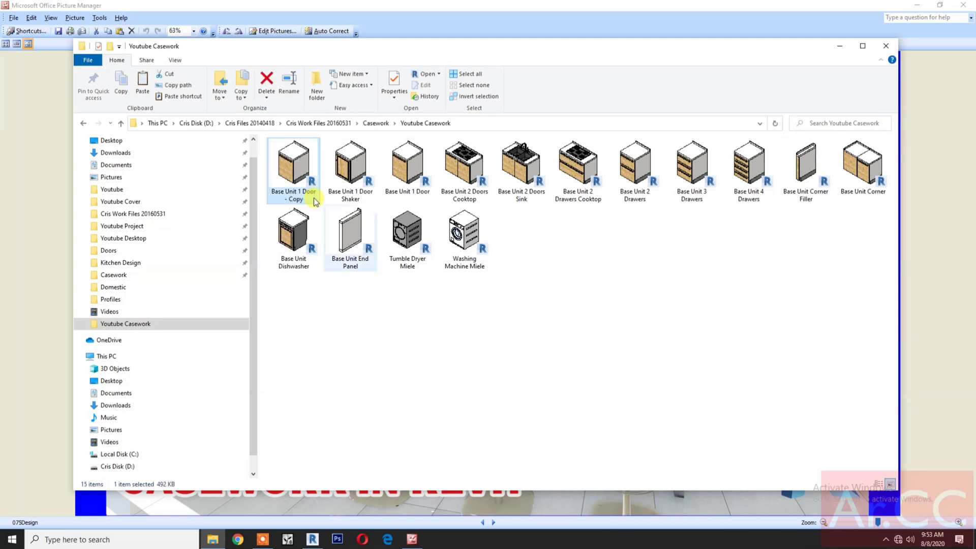
Rename the copied file to 'Base Unit Washing Machine & Dryer'.
click(297, 189)
click(305, 199)
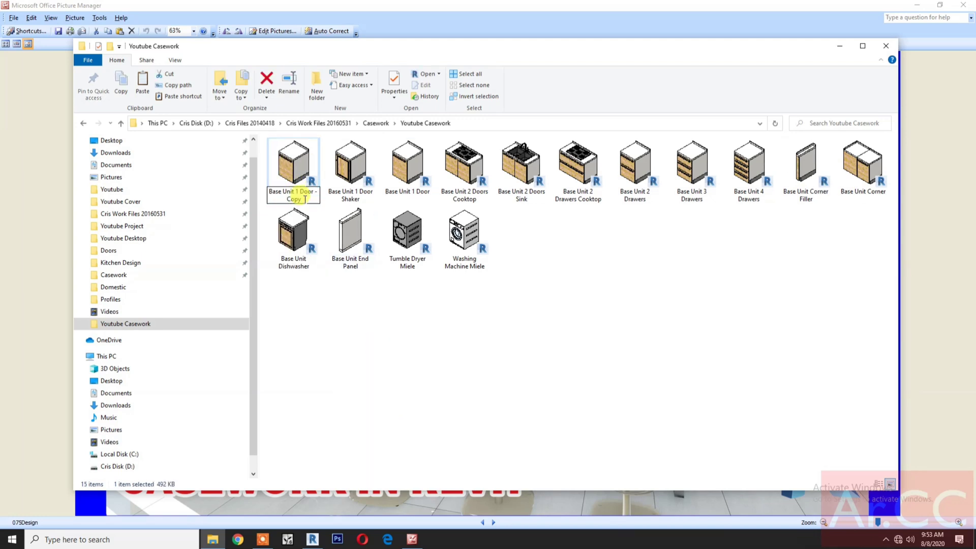
key(BackSpace)
key(BackSpace)
key(BackSpace)
key(BackSpace)
key(BackSpace)
key(BackSpace)
key(BackSpace)
key(BackSpace)
key(BackSpace)
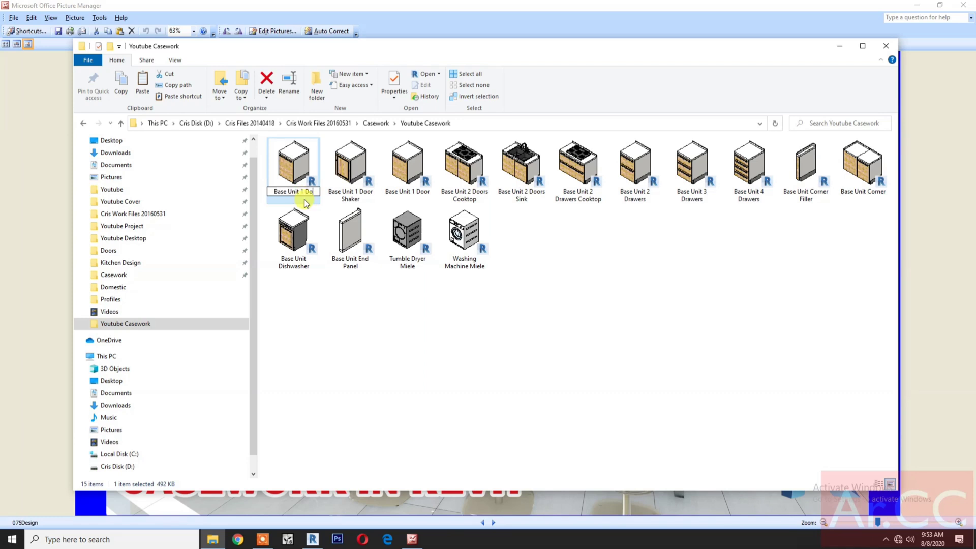
key(BackSpace)
key(BackSpace)
key(BackSpace)
text(Washing)
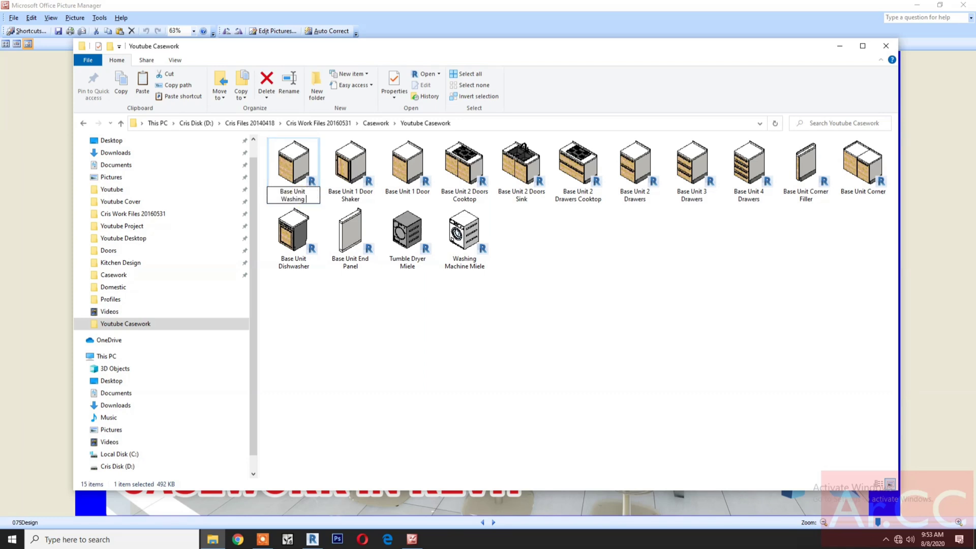
text( Machine & Dryer)
click(379, 389)
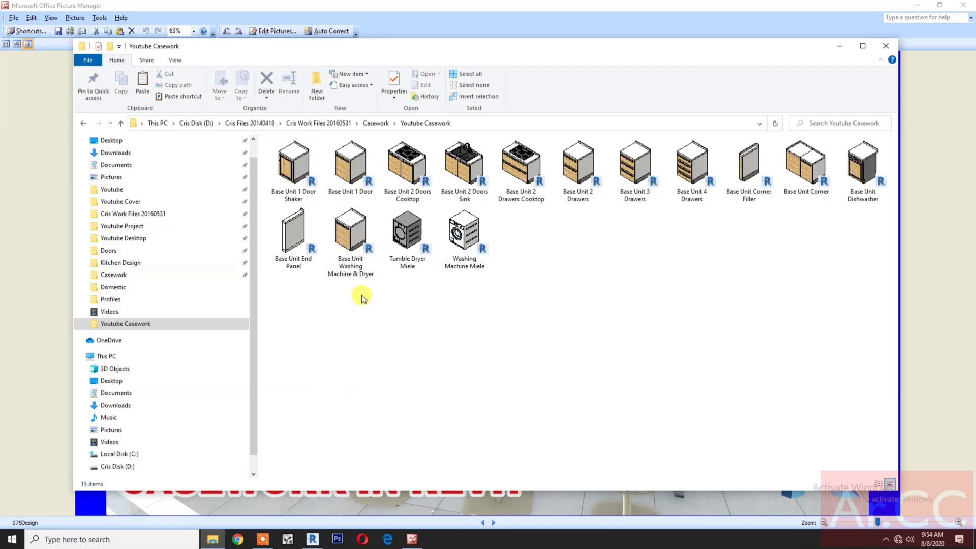
Open the family in Revit's 3D view and delete the door panel and cabinet body.
click(352, 266)
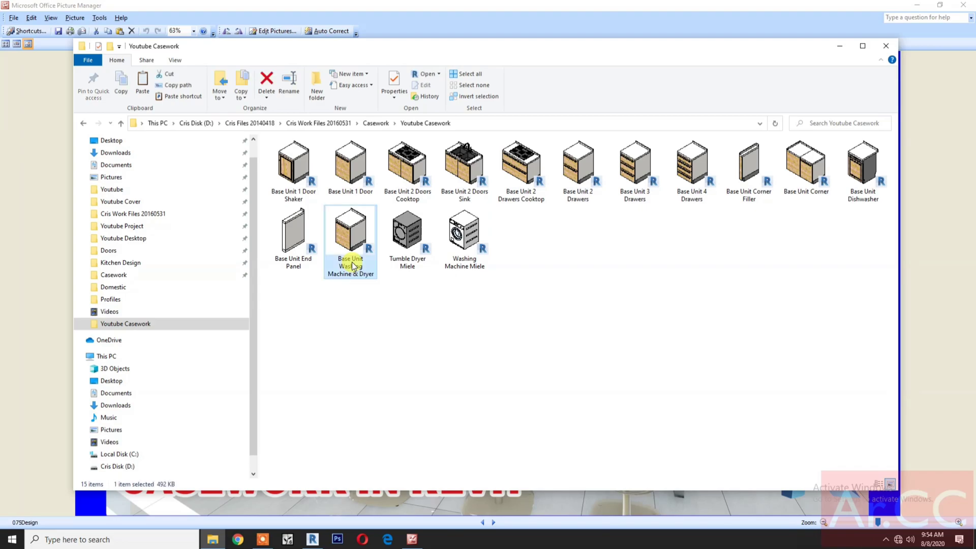
key(alt+Tab)
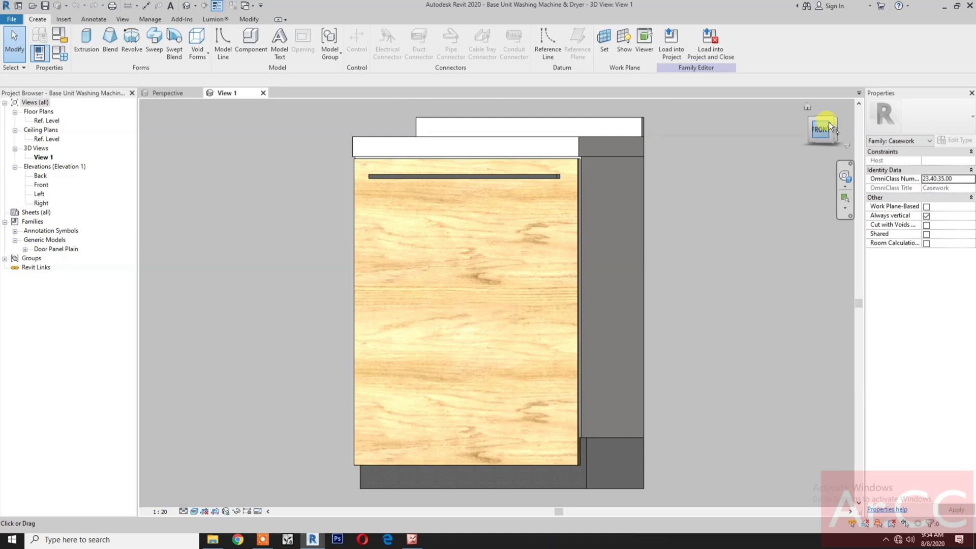
click(832, 121)
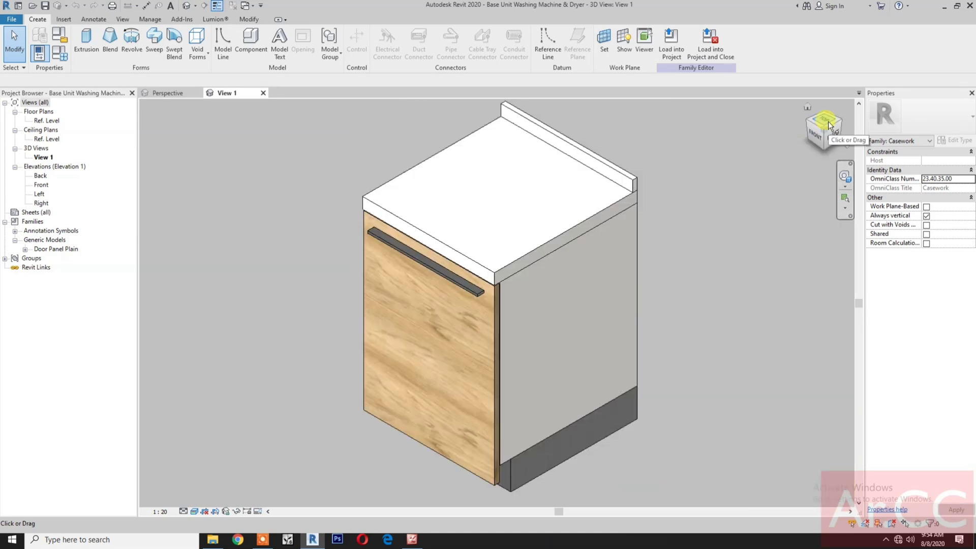
click(443, 280)
key(Delete)
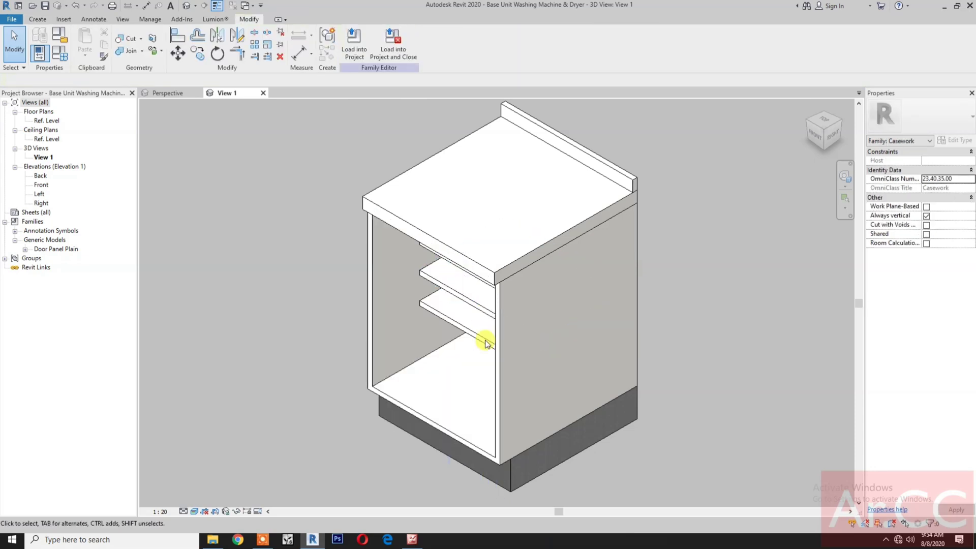
click(499, 373)
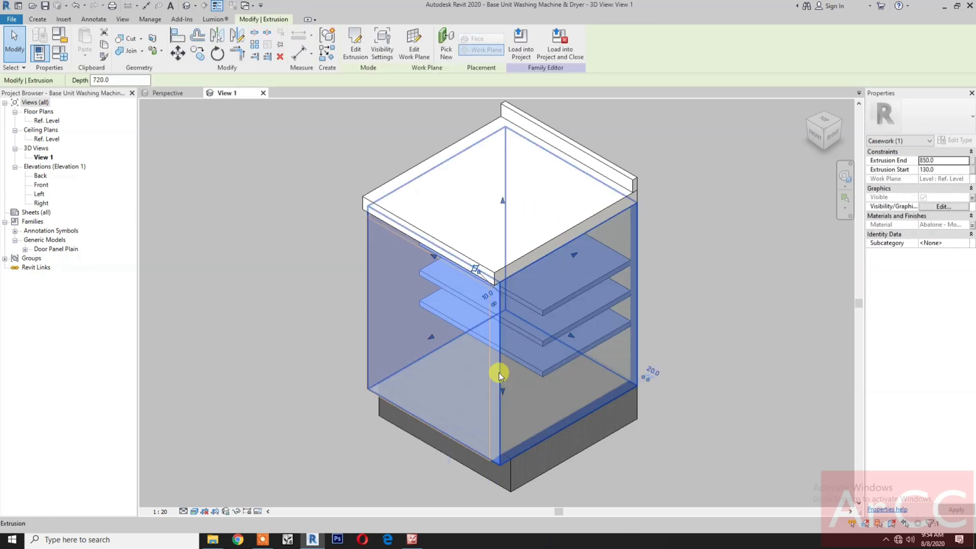
key(Delete)
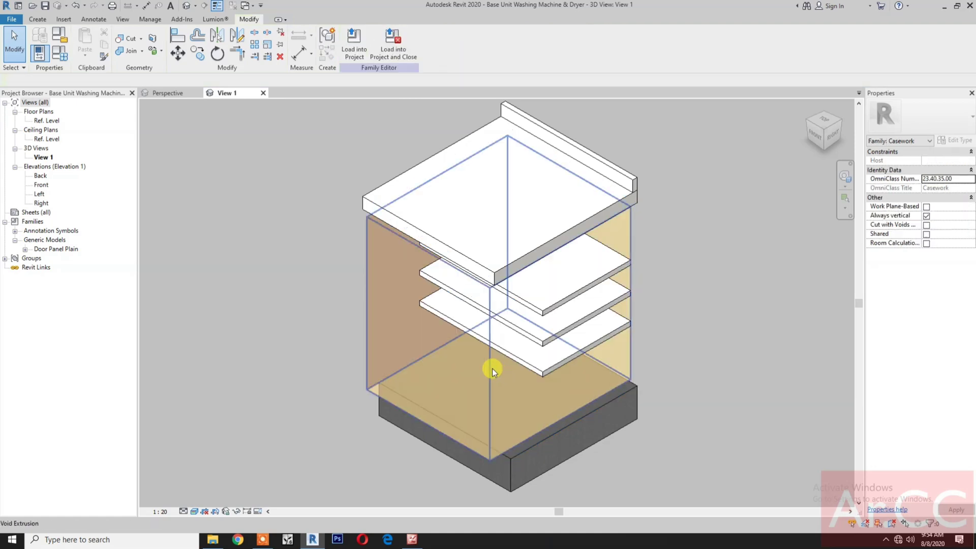
Delete the void extrusion, both shelves and the dark base box.
click(492, 368)
key(Delete)
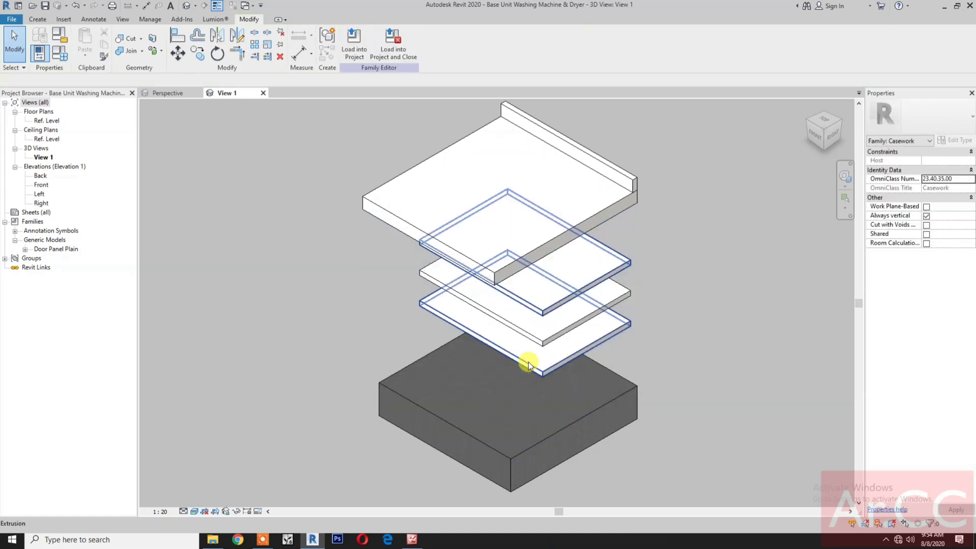
click(528, 362)
key(Delete)
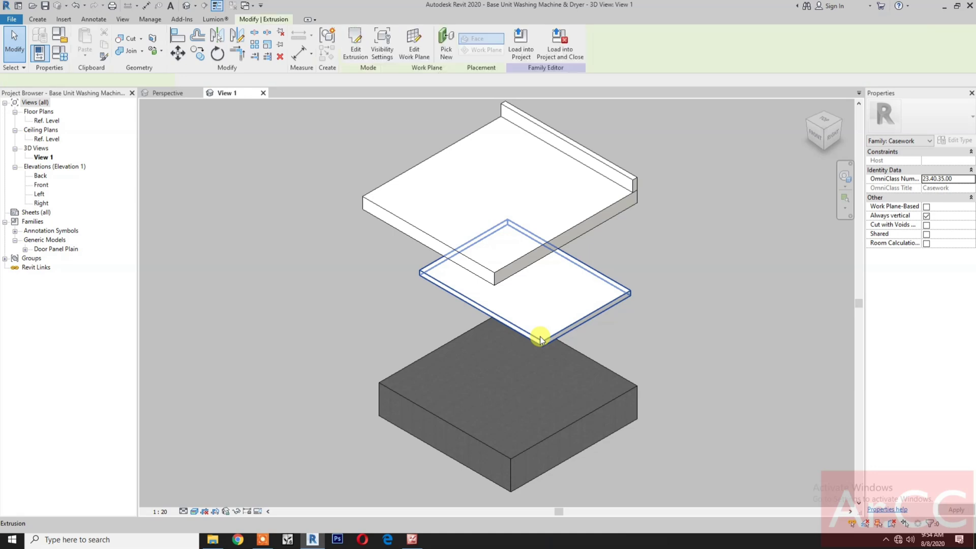
click(540, 339)
key(Delete)
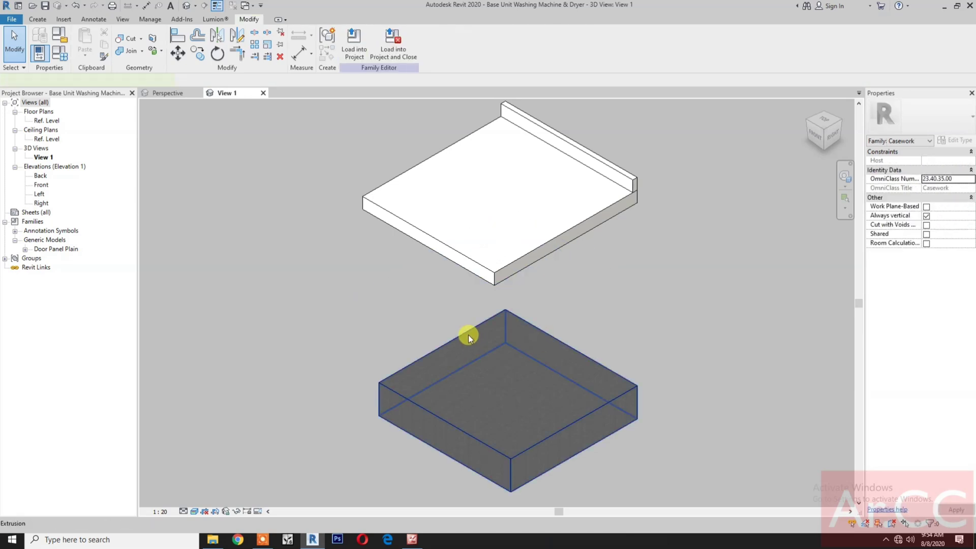
click(468, 334)
key(Delete)
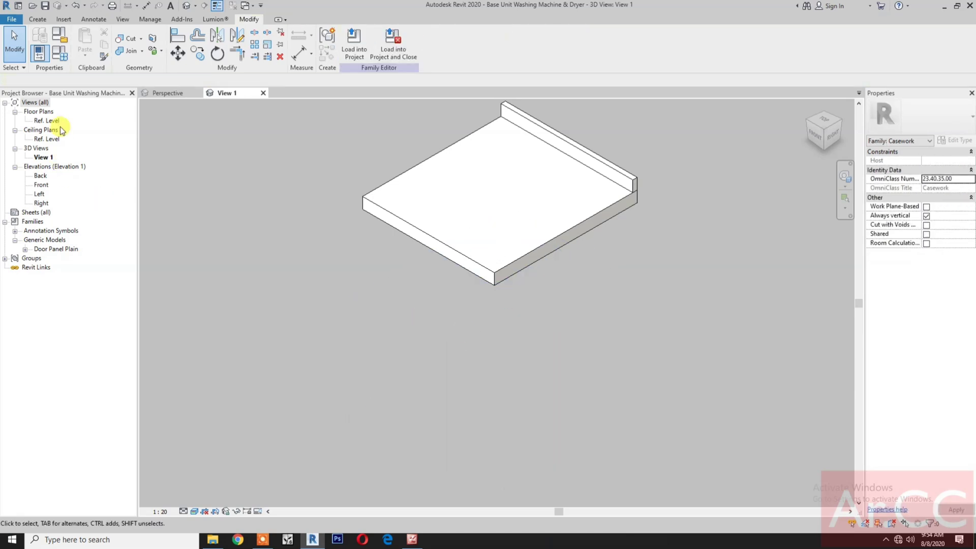
In the Ref. Level plan, delete the Shelf Depth dimension and its shelf reference plane.
double_click(52, 121)
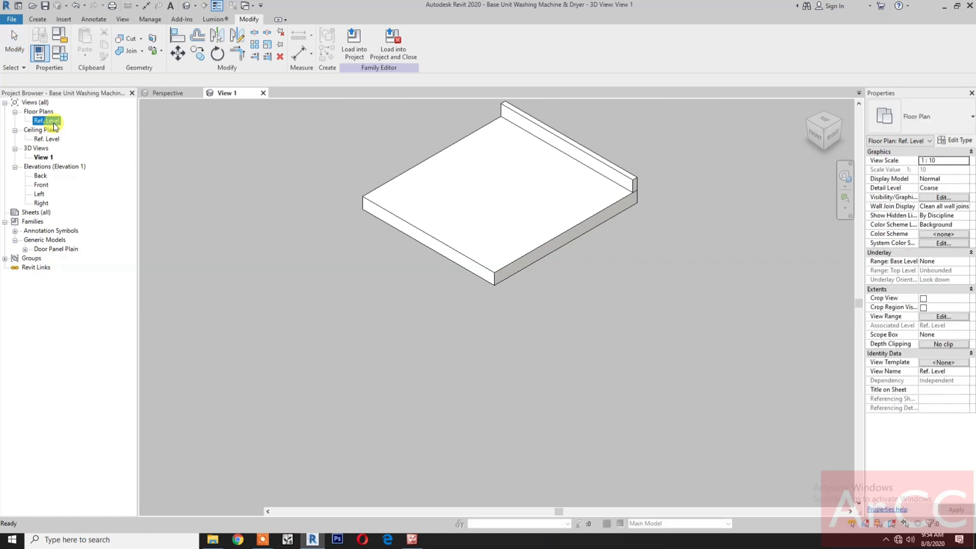
click(380, 258)
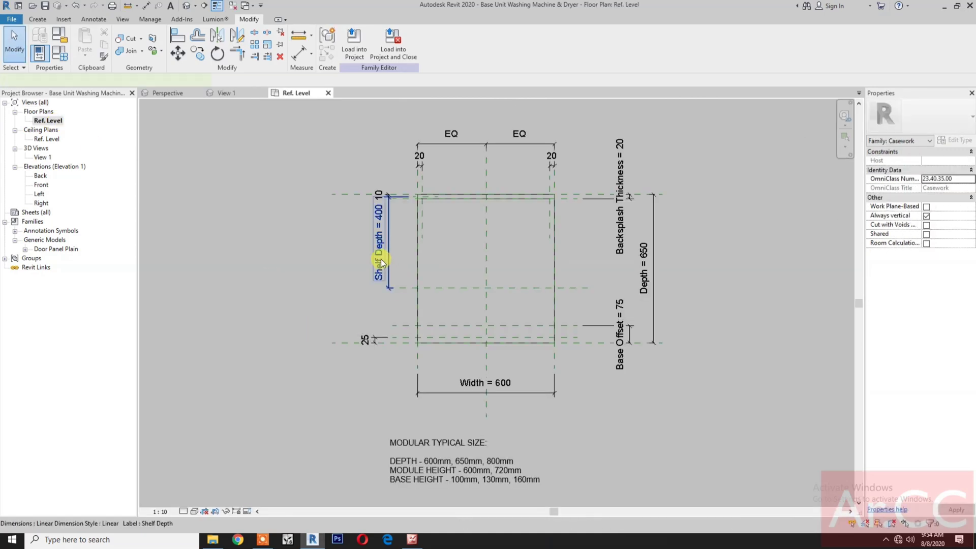
key(Escape)
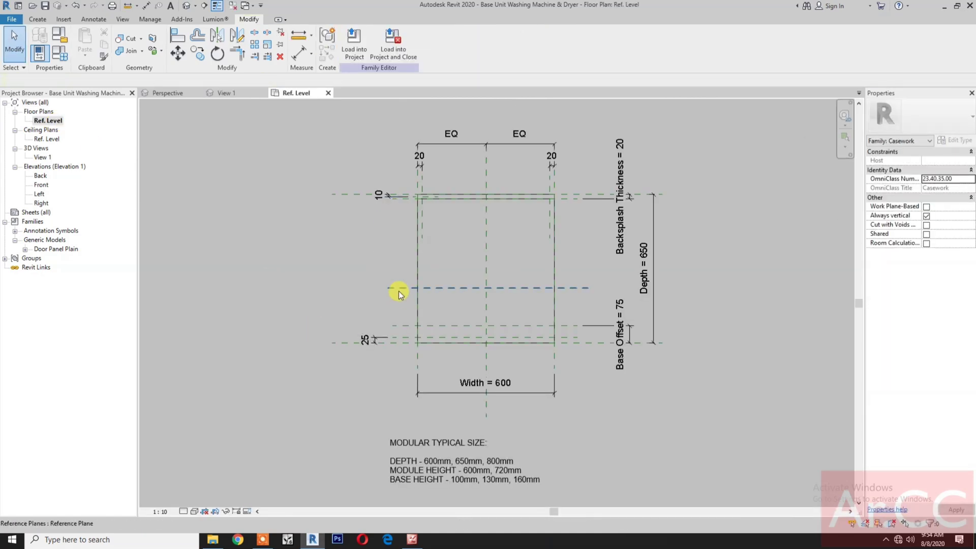
click(399, 291)
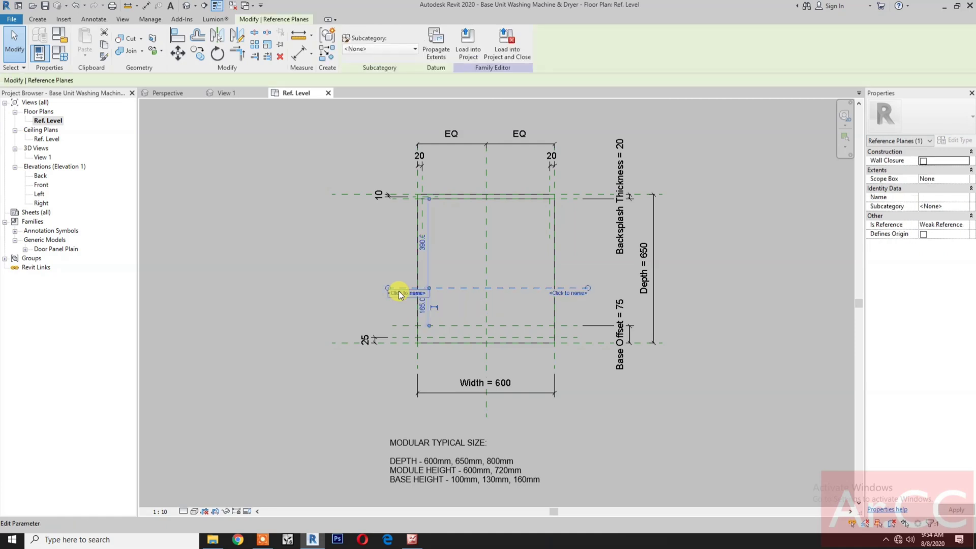
key(Escape)
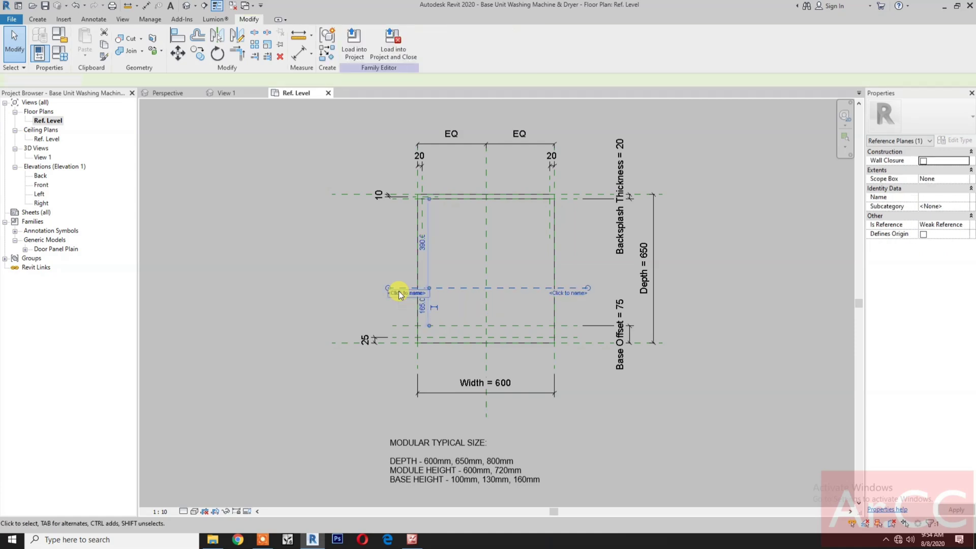
In the Front elevation, delete the shelf reference planes, their EQ dimensions and both 720 dimensions.
double_click(41, 186)
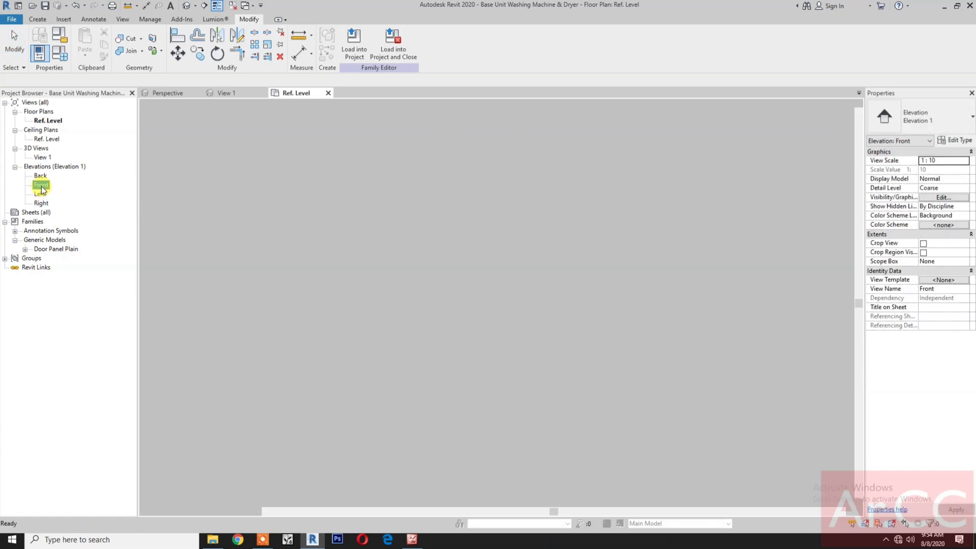
scroll(409, 409, up, 3)
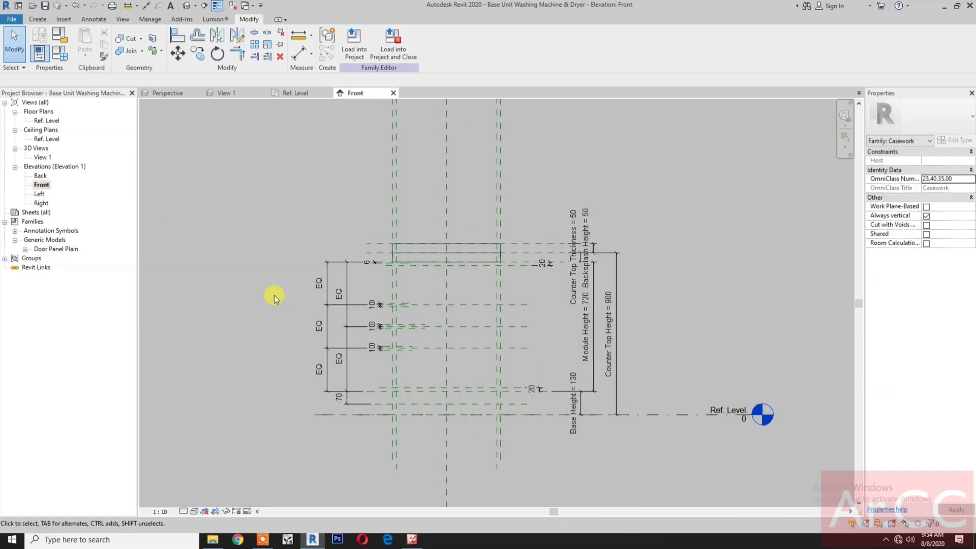
drag(275, 289, 449, 347)
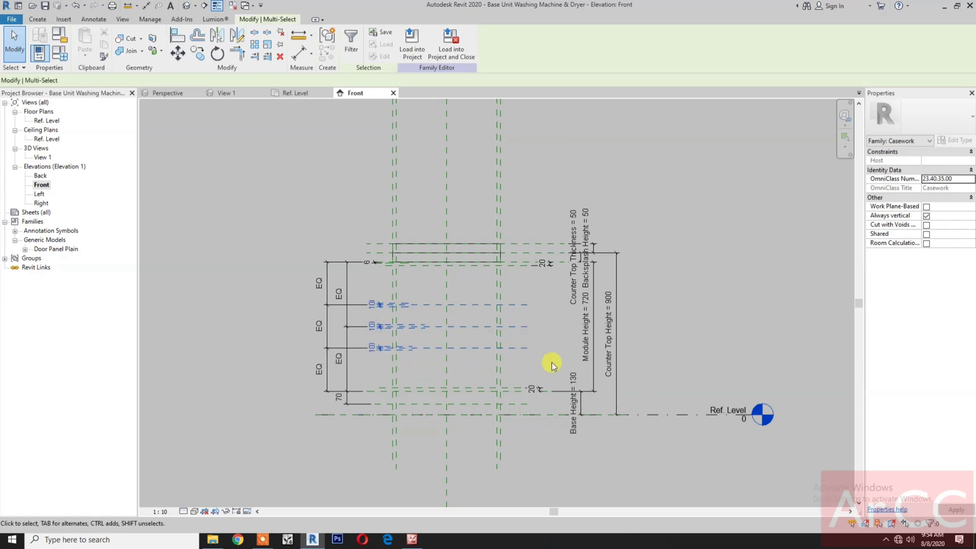
key(Delete)
drag(360, 320, 281, 330)
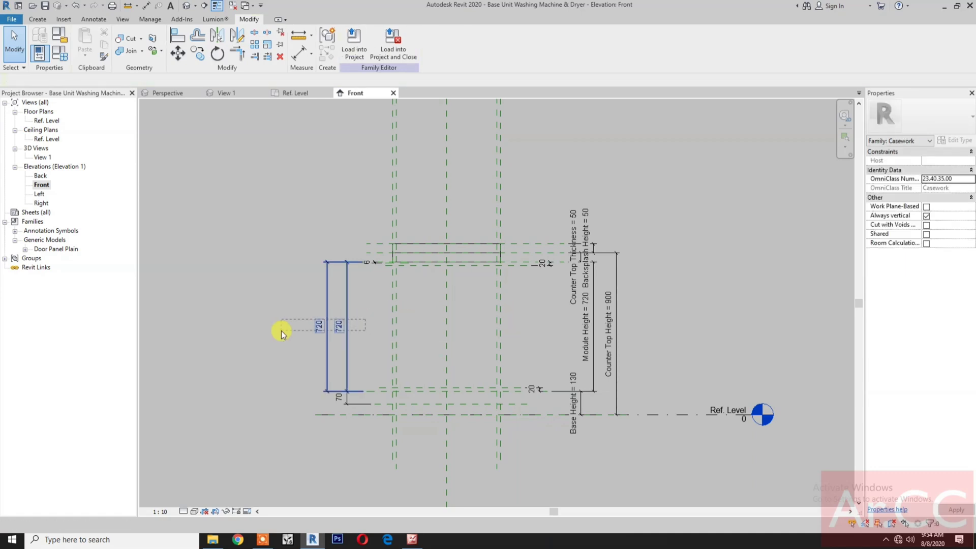
key(Delete)
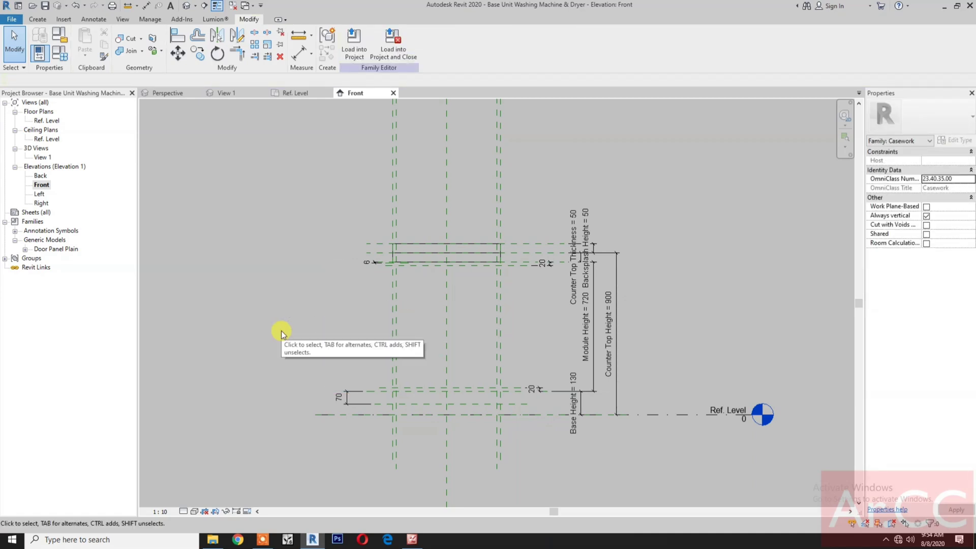
In Family Types, delete the Double Shelves, Single Shelf and Base On/Off parameters.
click(60, 53)
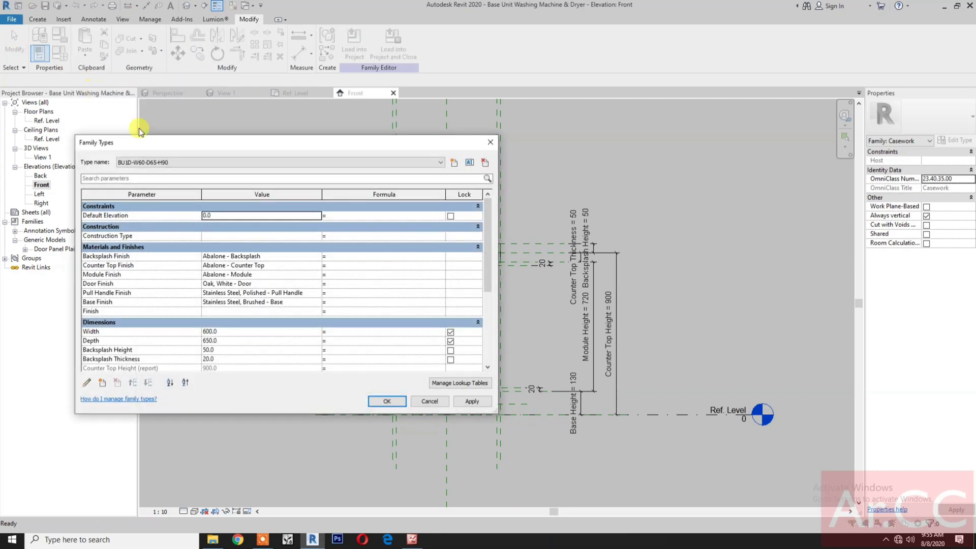
scroll(304, 294, down, 6)
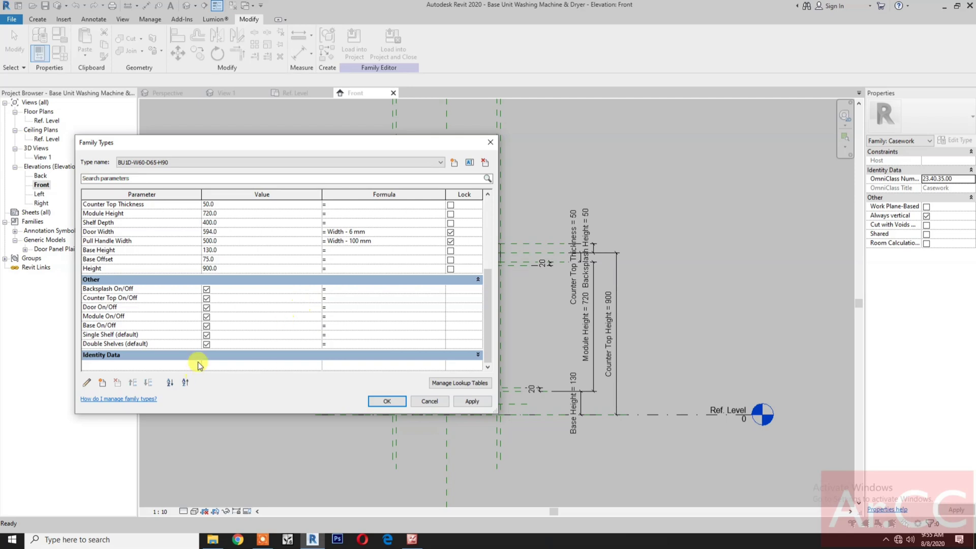
click(181, 347)
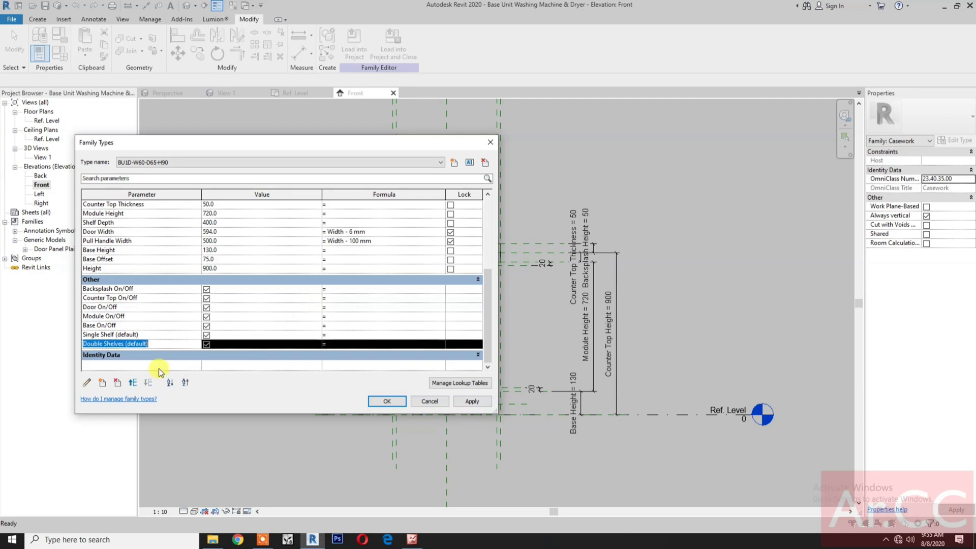
click(117, 383)
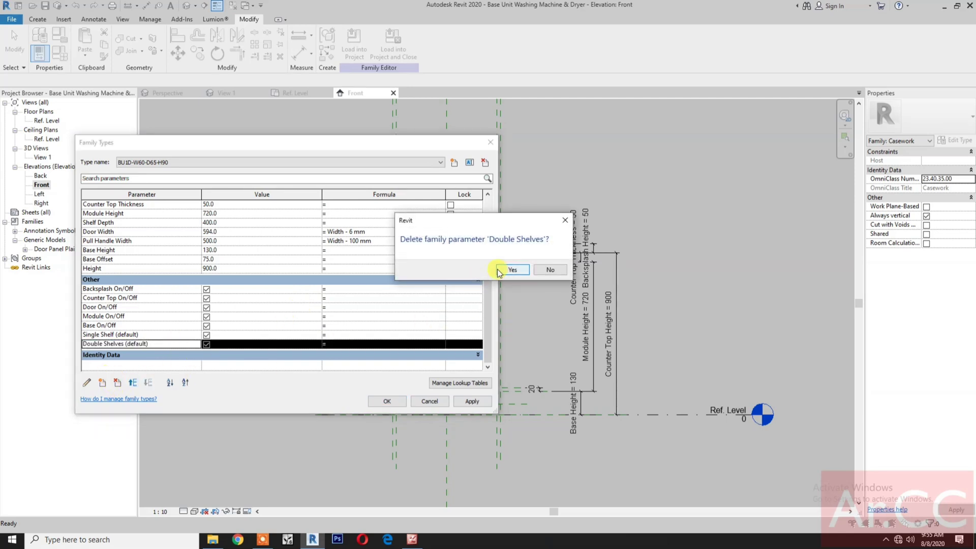
click(512, 269)
click(152, 345)
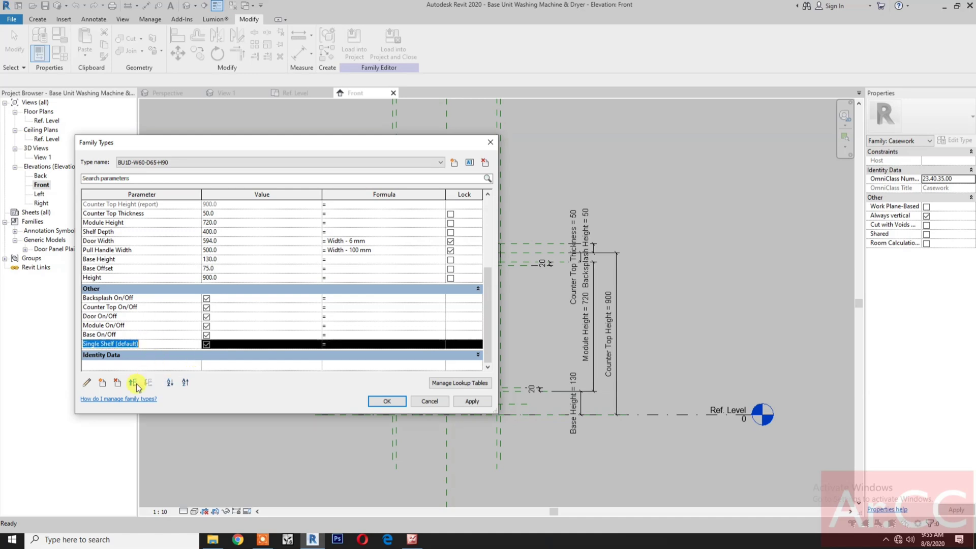
click(118, 383)
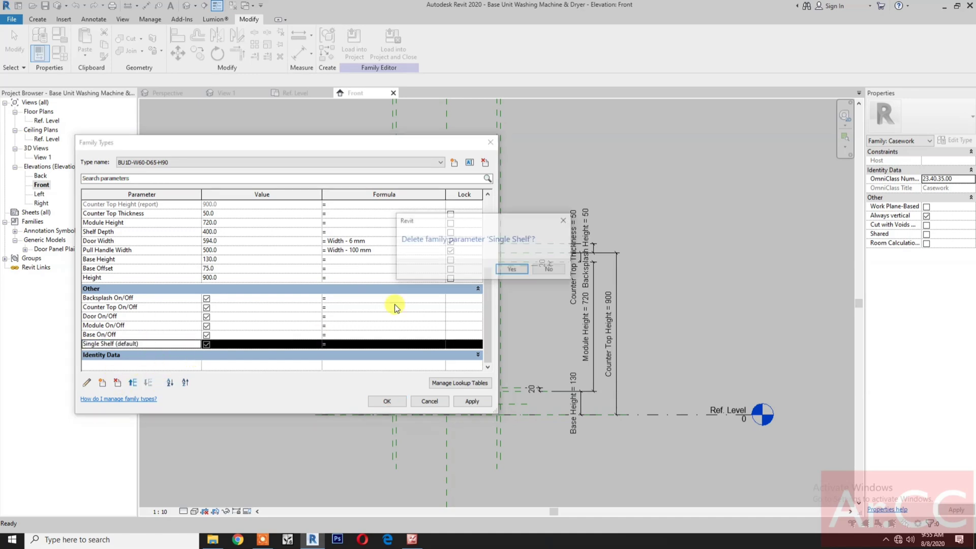
click(512, 269)
click(147, 344)
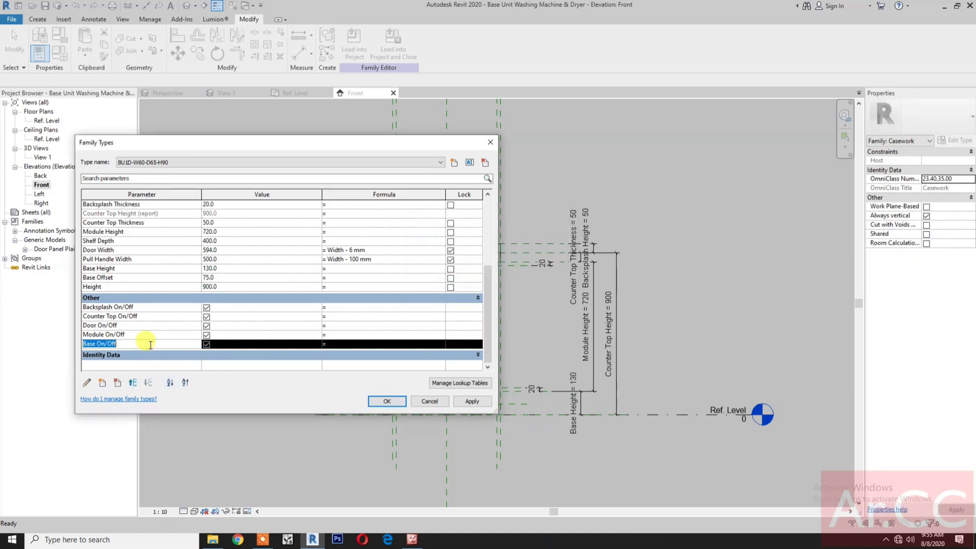
click(119, 388)
click(511, 270)
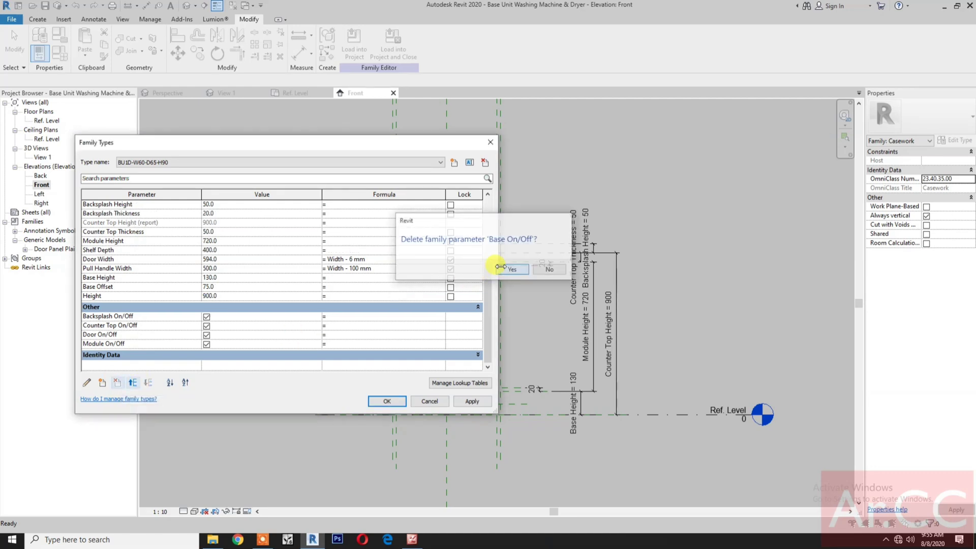
Delete the Module On/Off, Door On/Off and Shelf Depth parameters.
click(154, 343)
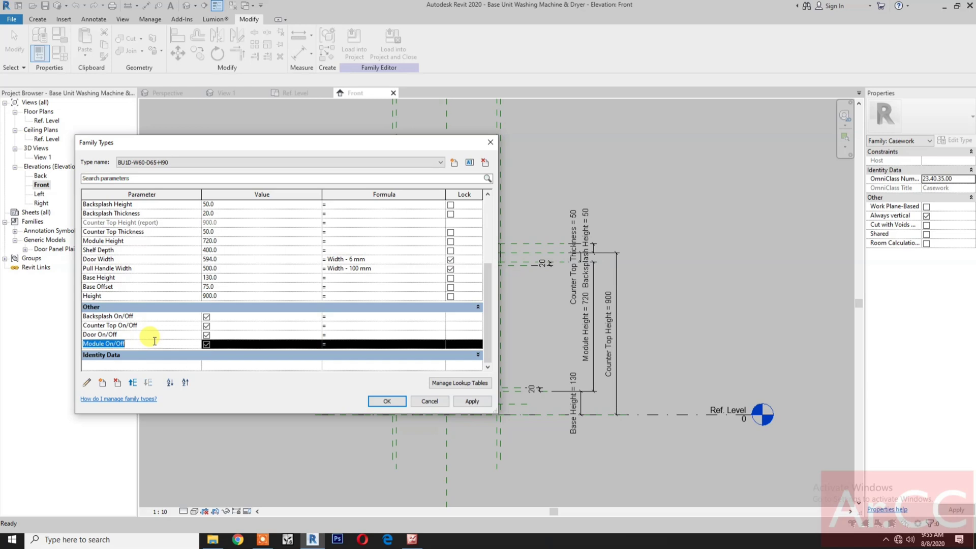
click(117, 384)
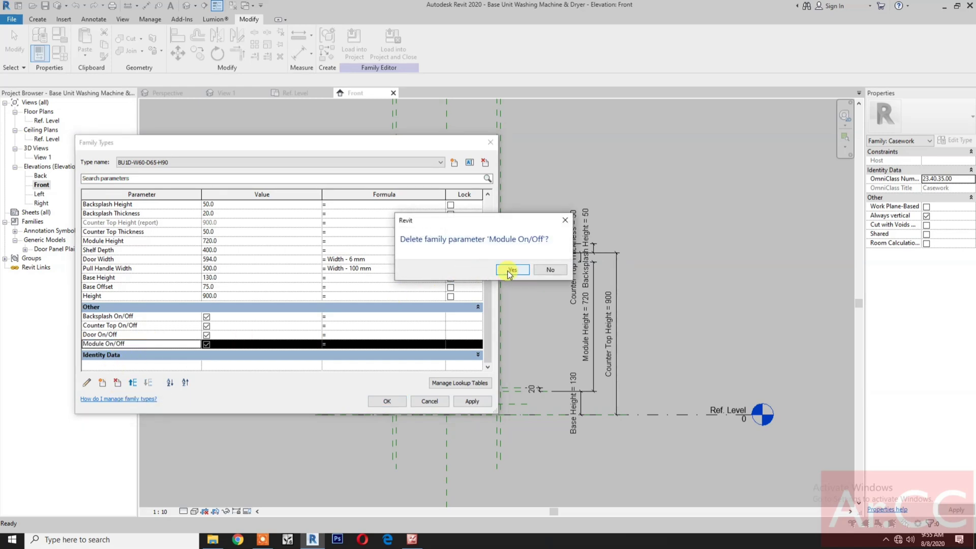
click(504, 269)
click(122, 343)
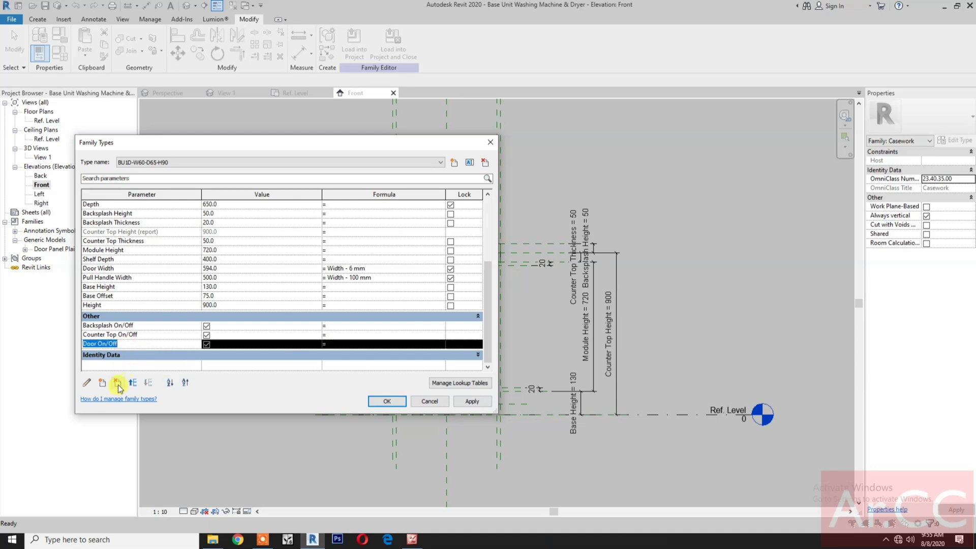
click(118, 383)
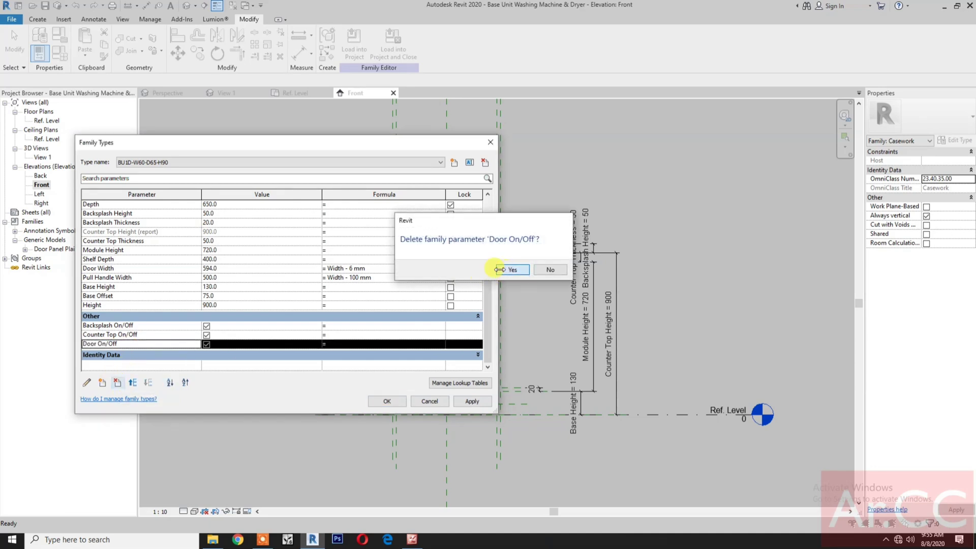
click(503, 268)
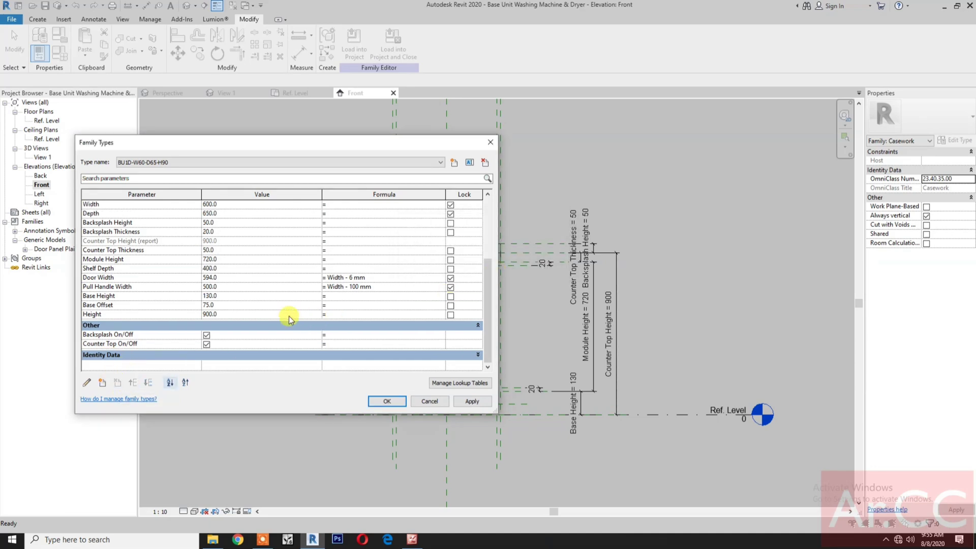
click(143, 269)
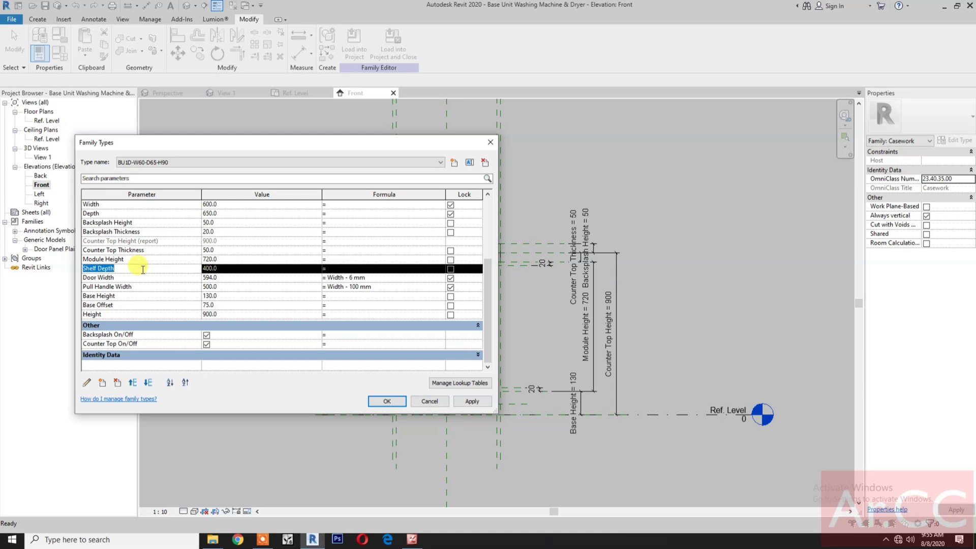
click(117, 384)
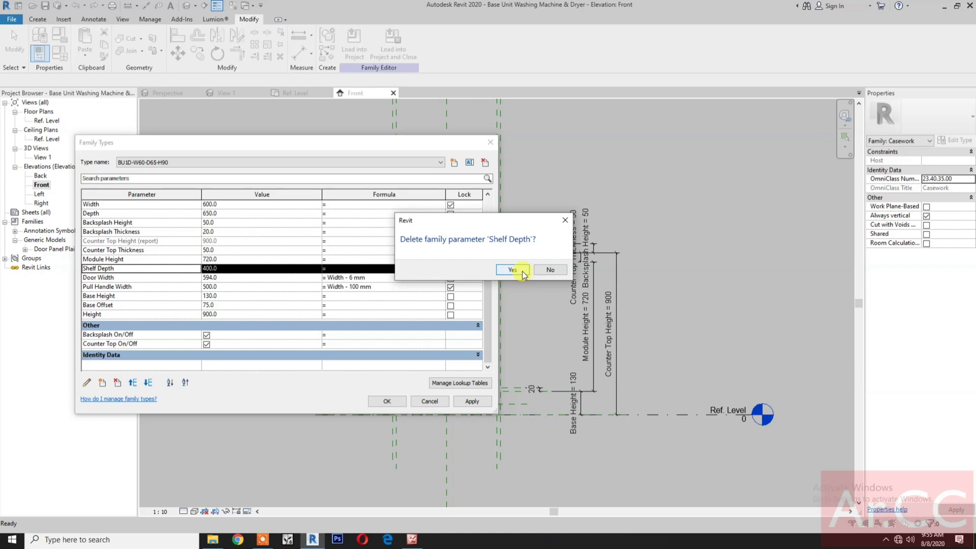
click(512, 269)
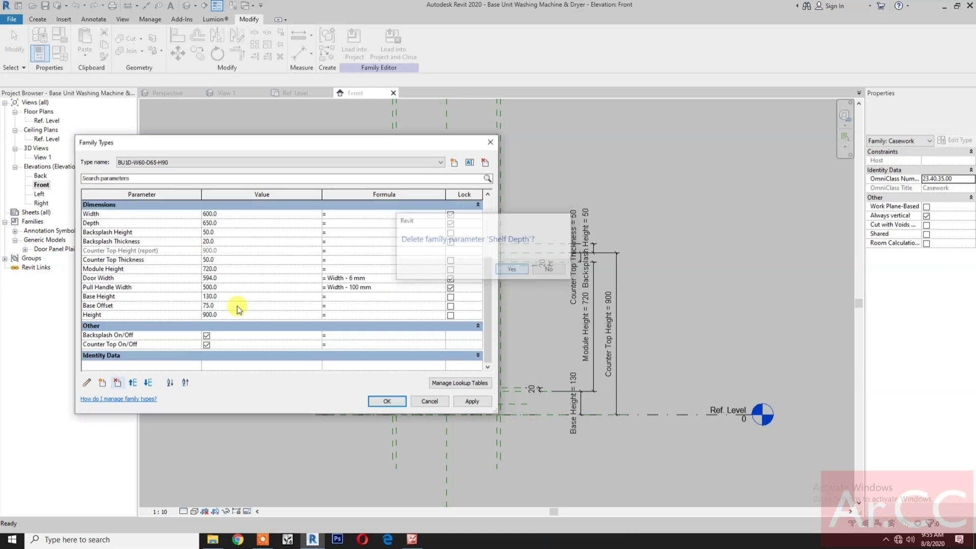
Delete the Door Width, Pull Handle Width and Pull Handle Finish parameters.
click(153, 279)
click(117, 383)
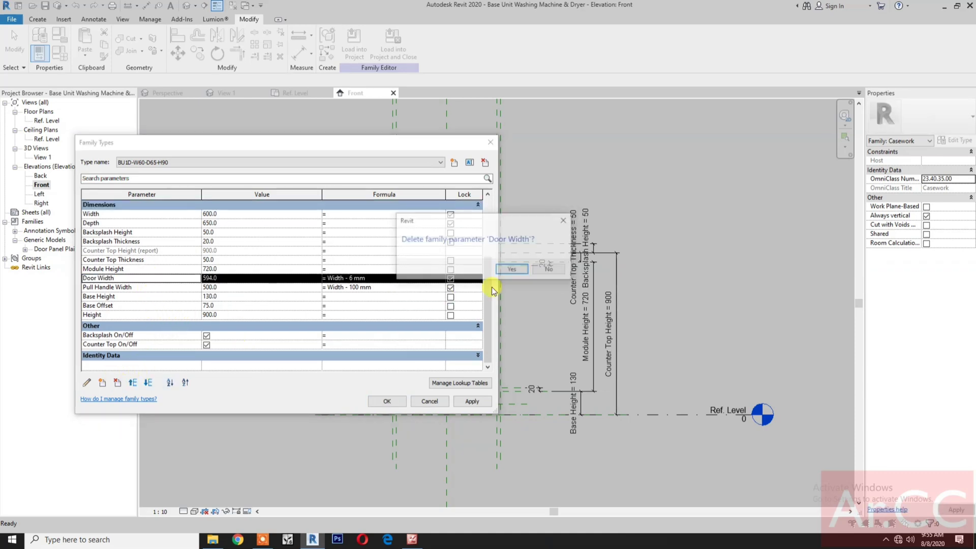
click(512, 269)
click(168, 280)
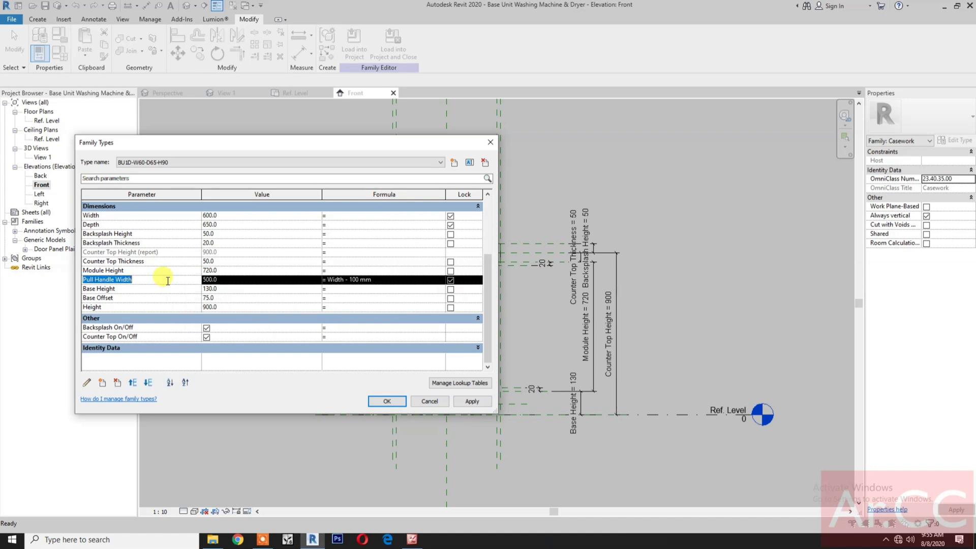
click(117, 382)
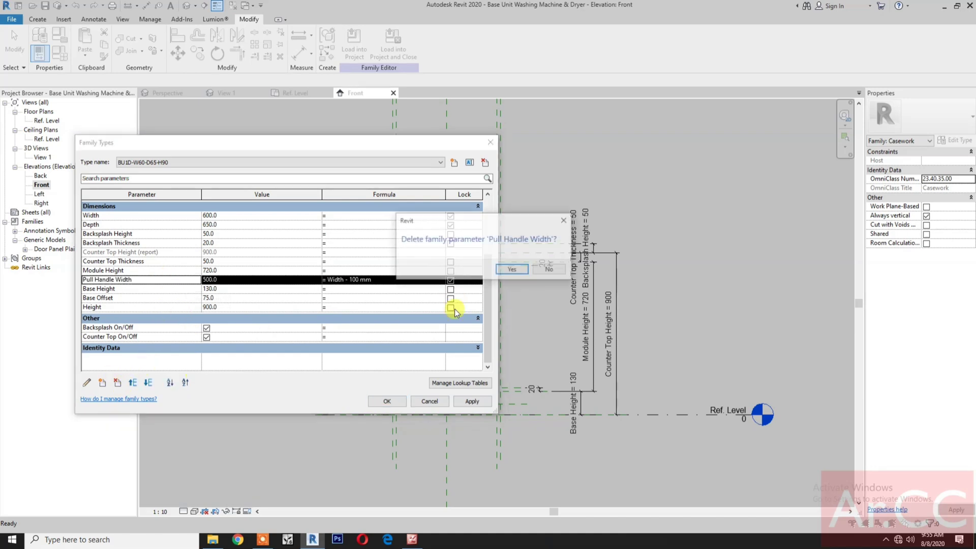
click(528, 274)
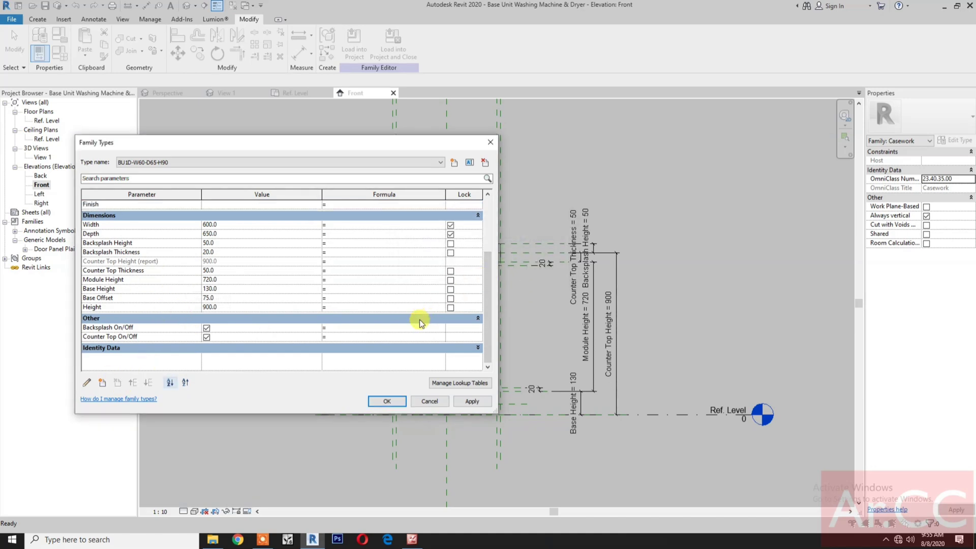
scroll(420, 324, up, 3)
scroll(420, 323, up, 2)
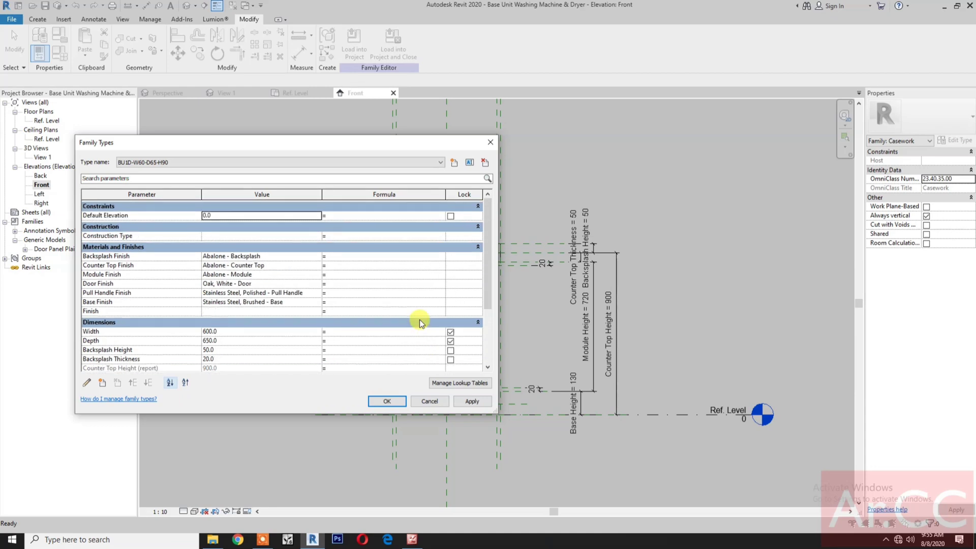
click(141, 295)
click(117, 382)
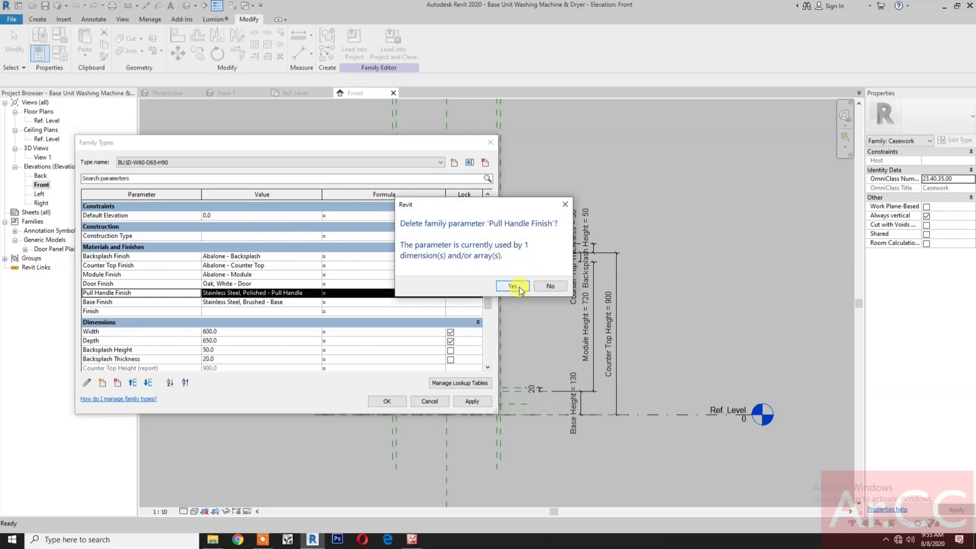
click(520, 287)
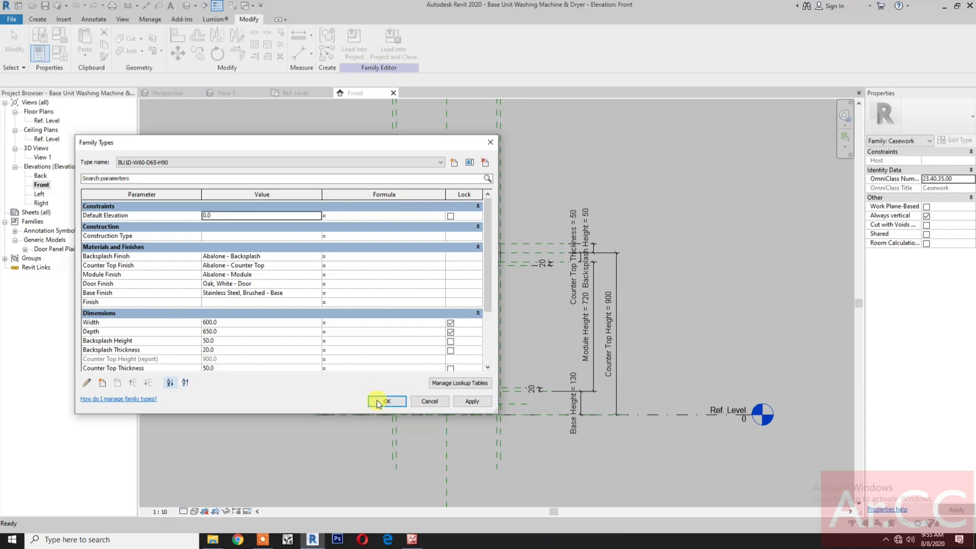
click(286, 163)
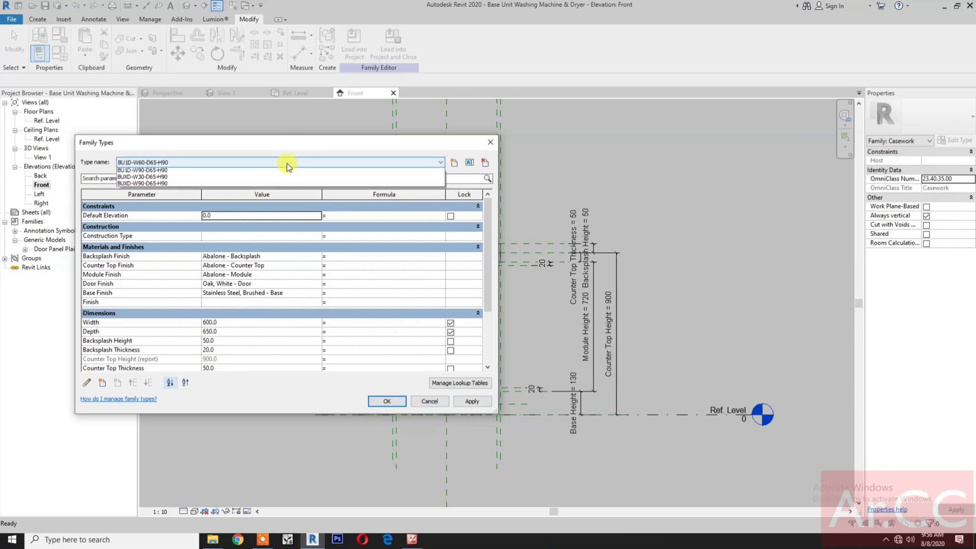
click(236, 172)
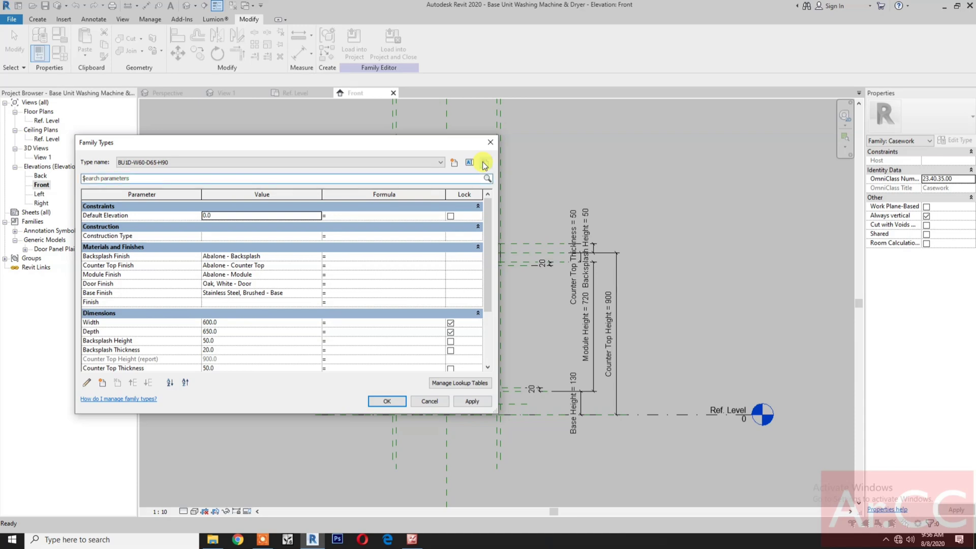
click(316, 163)
click(320, 176)
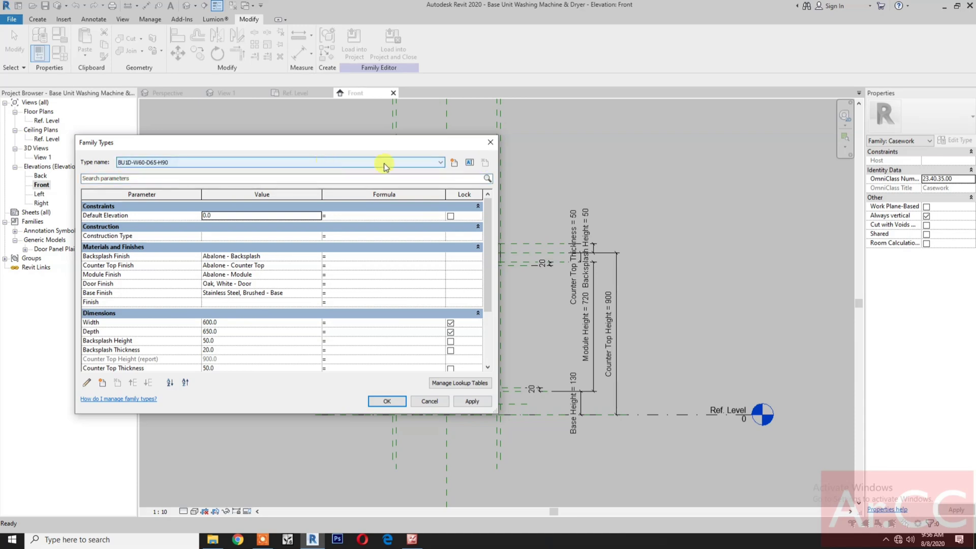
click(469, 163)
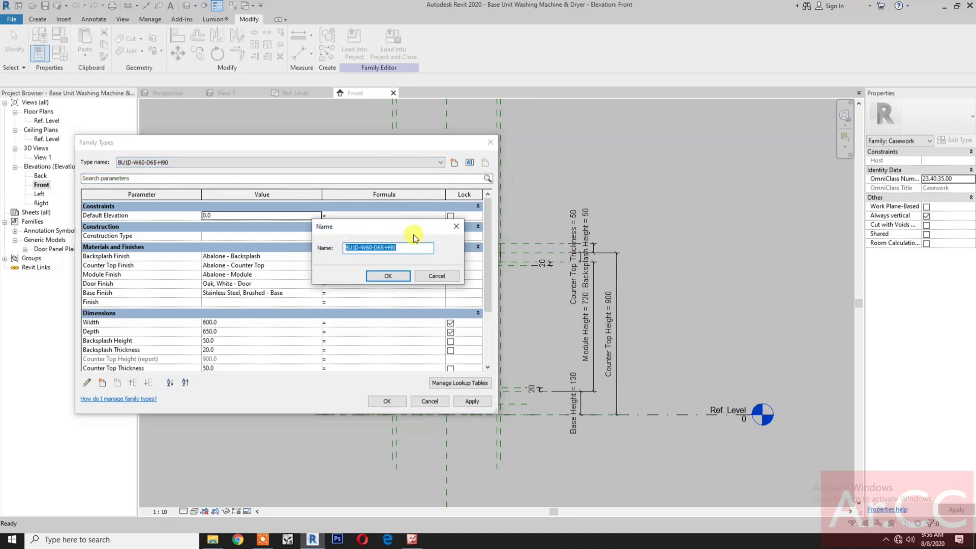
text(Washing)
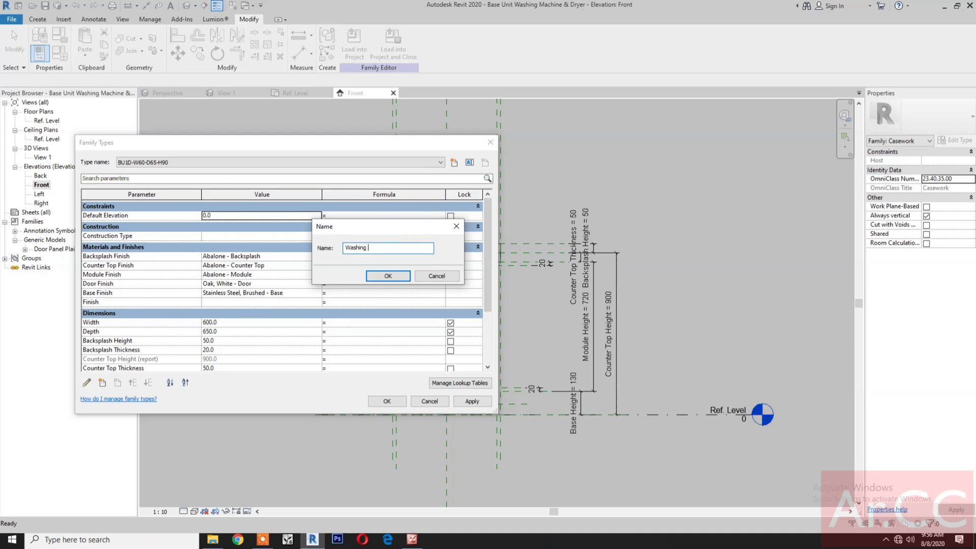
text( M)
text(acin)
text(ine)
click(388, 276)
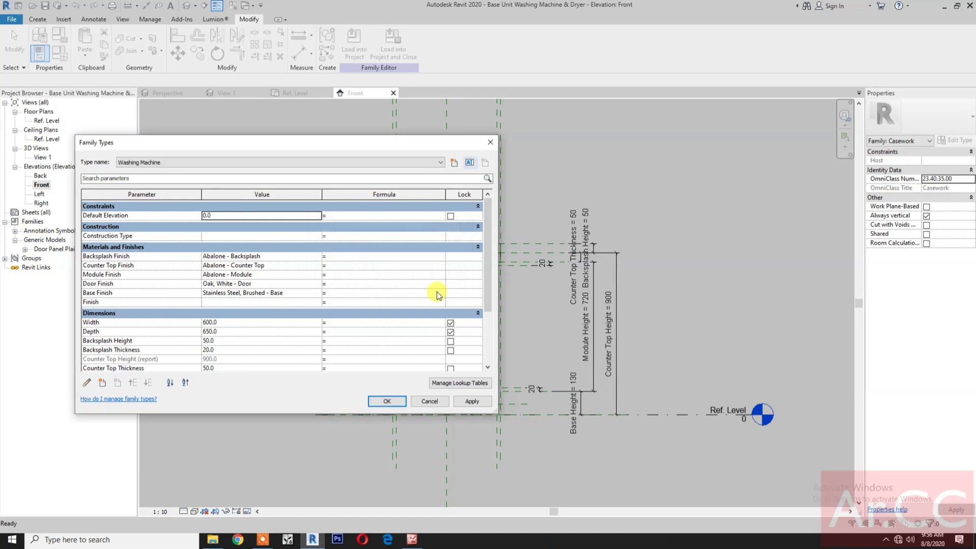
click(387, 401)
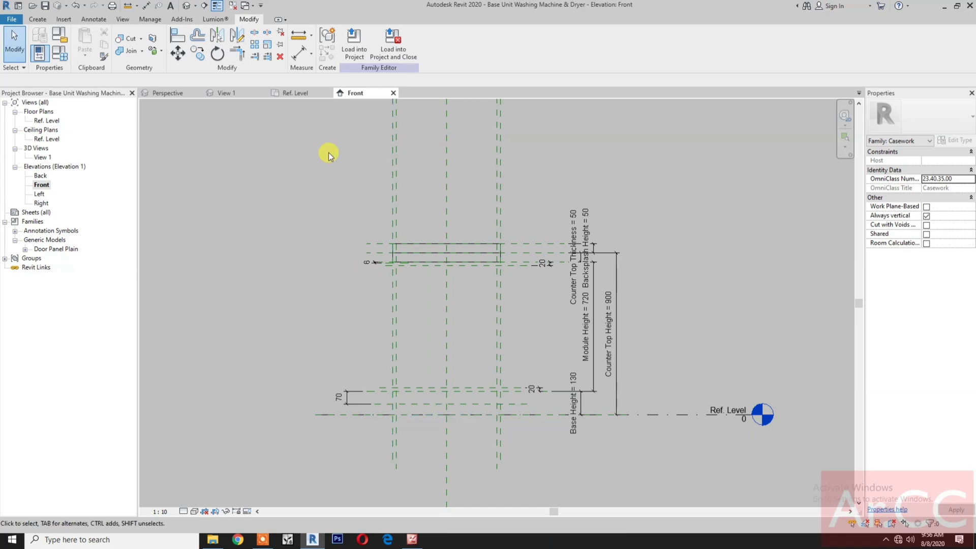
click(306, 96)
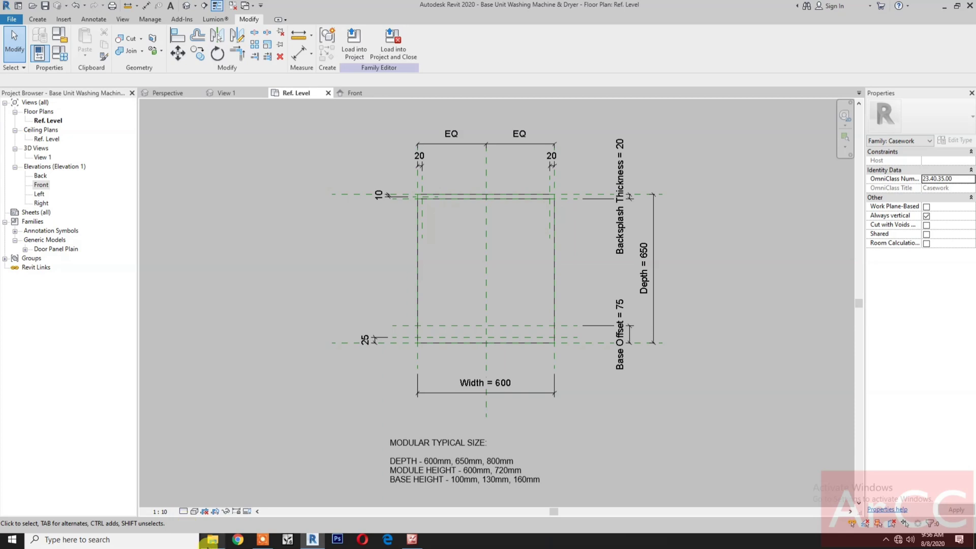
Open Washing Machine Miele.rfa from the Youtube Casework folder in Revit.
click(210, 543)
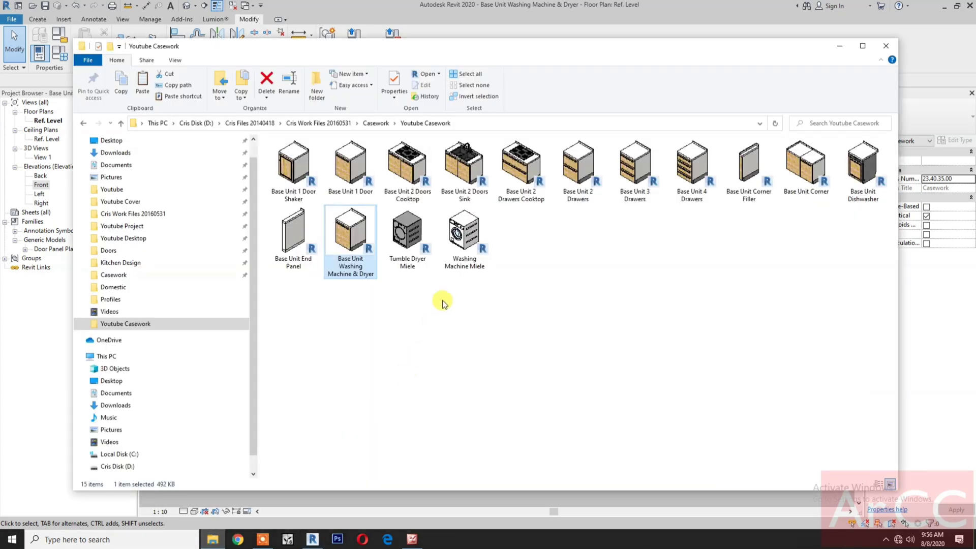
click(466, 256)
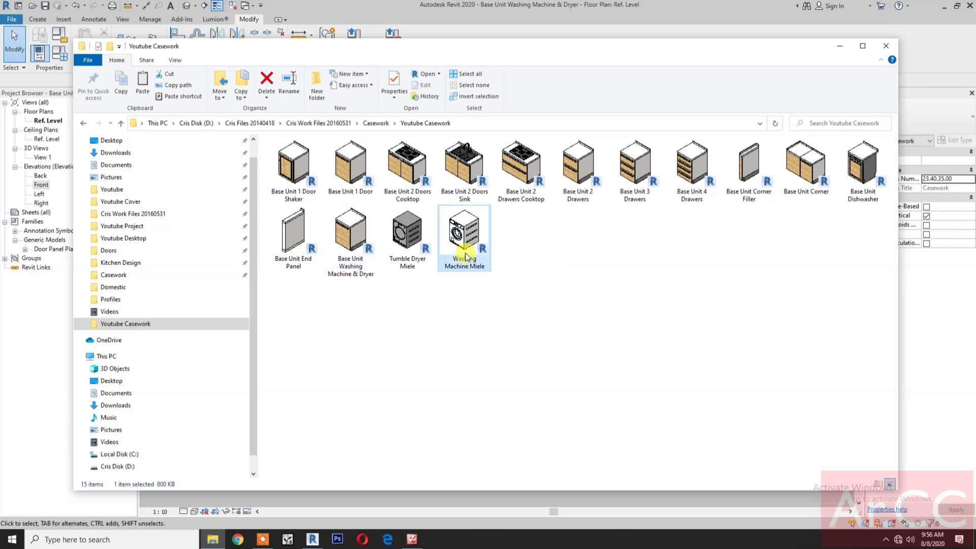
double_click(466, 256)
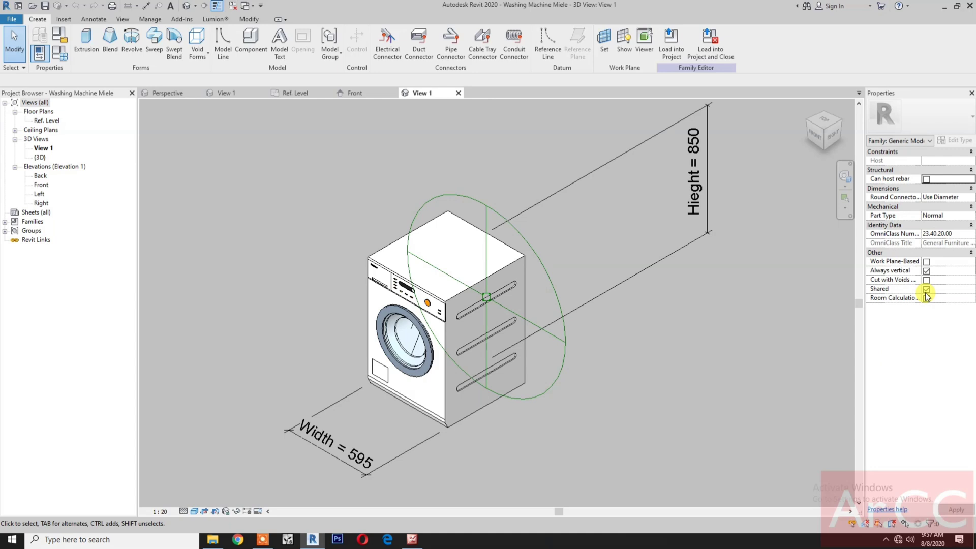
Load the washer family into Base Unit Washing Machine & Dryer.rfa.
click(701, 56)
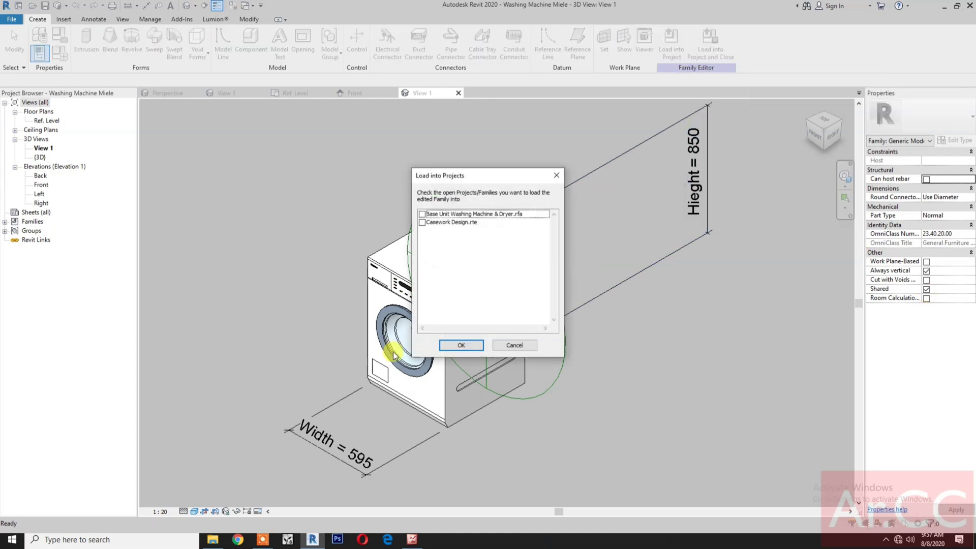
click(422, 217)
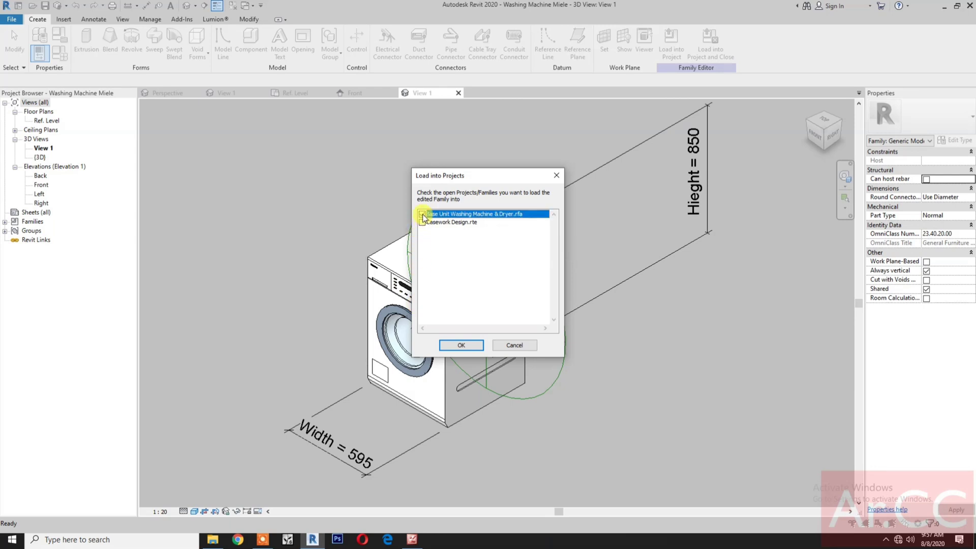
click(423, 214)
click(461, 345)
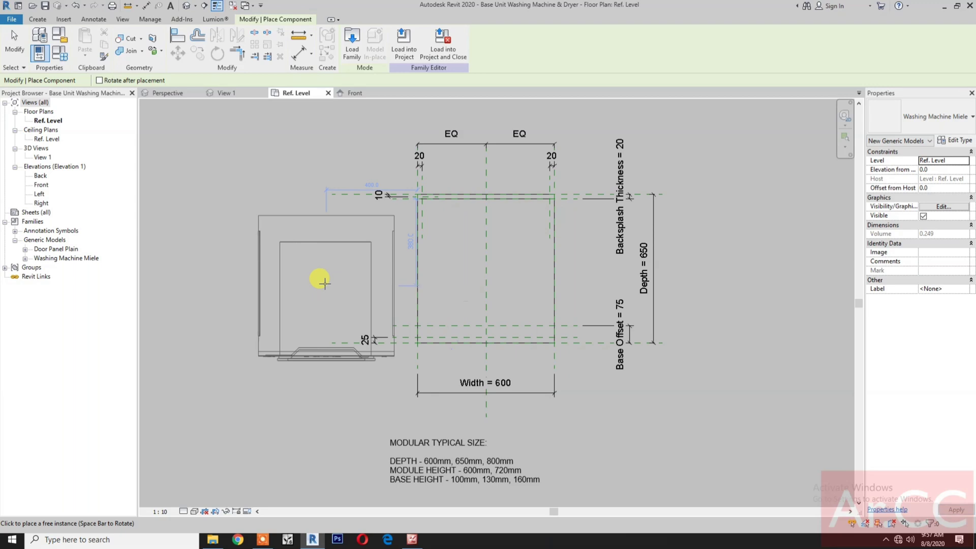
Place the washing machine in the base unit plan and align its front edge to the front plane.
click(320, 280)
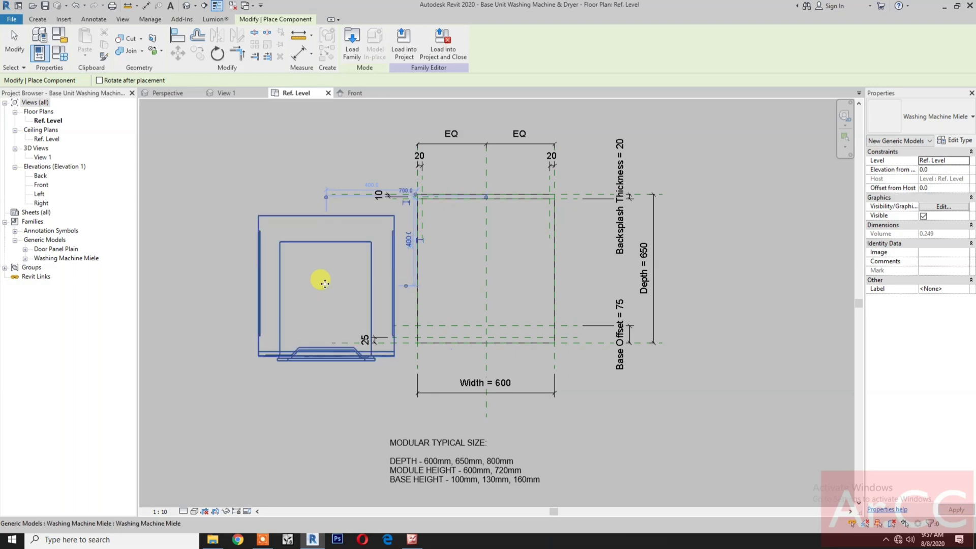
click(178, 34)
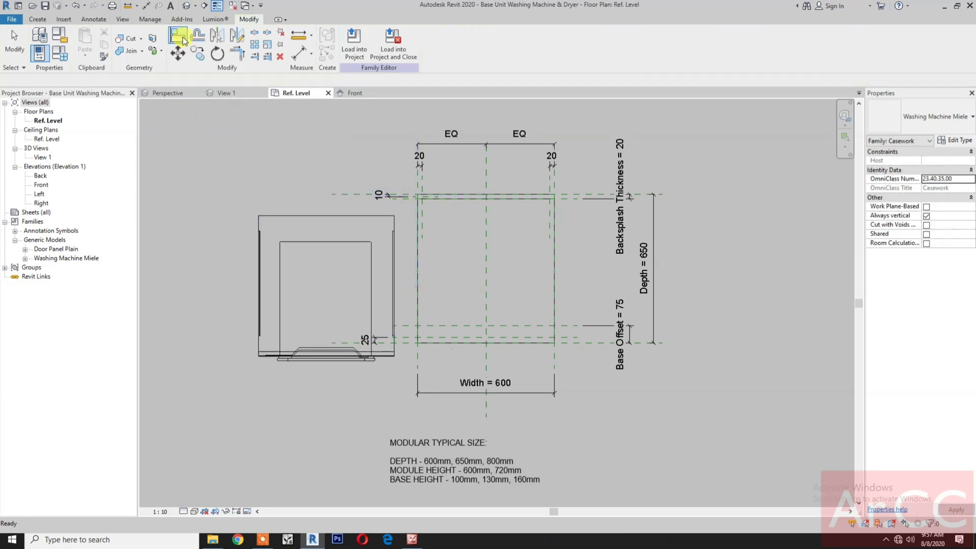
click(594, 341)
scroll(364, 346, up, 5)
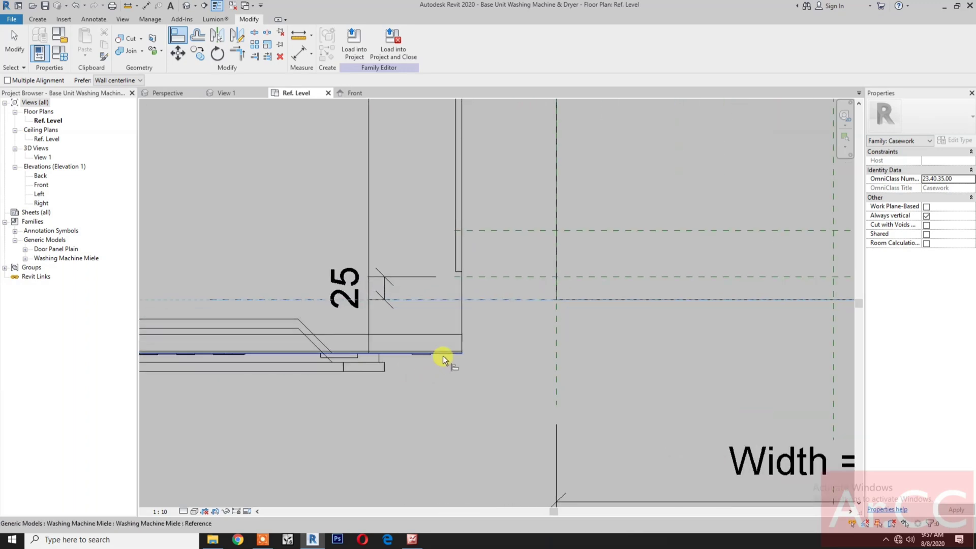
click(443, 356)
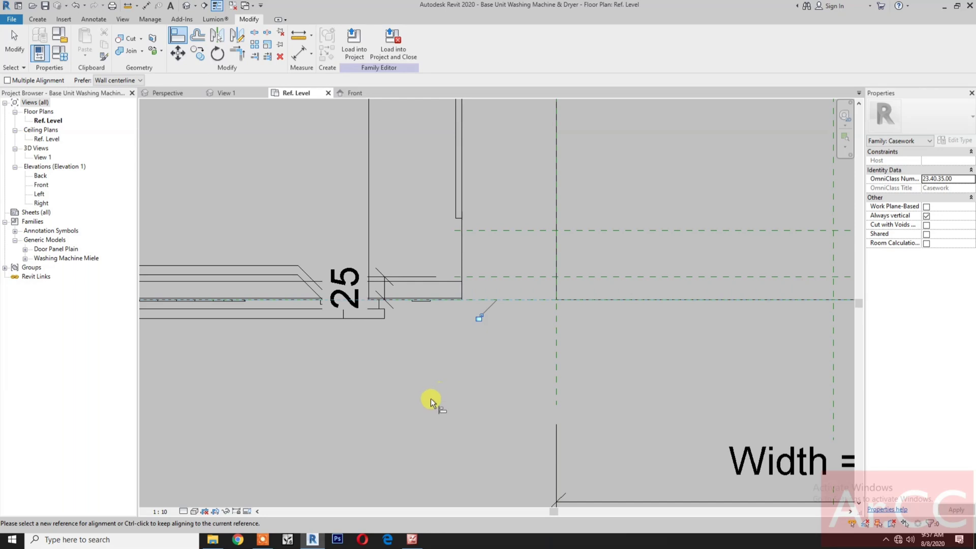
scroll(432, 398, down, 3)
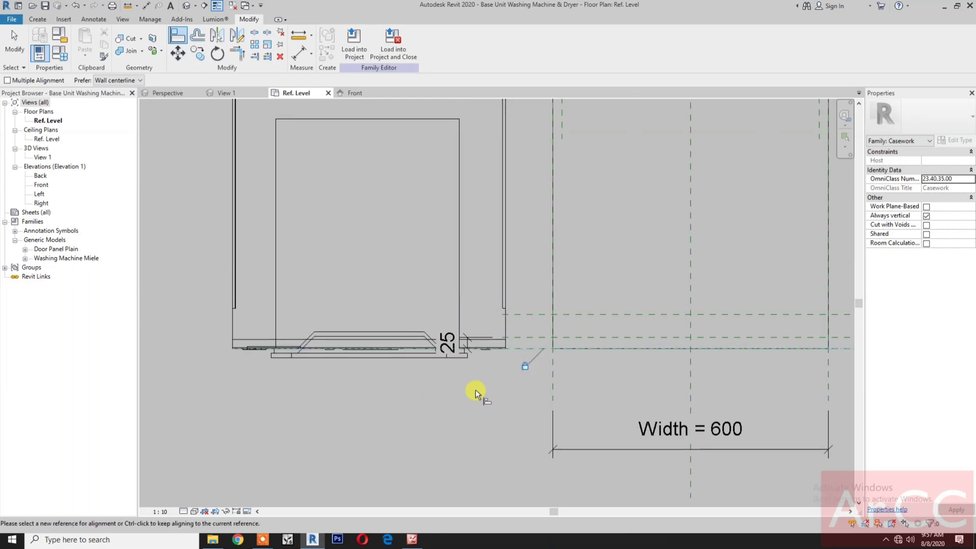
scroll(471, 390, down, 3)
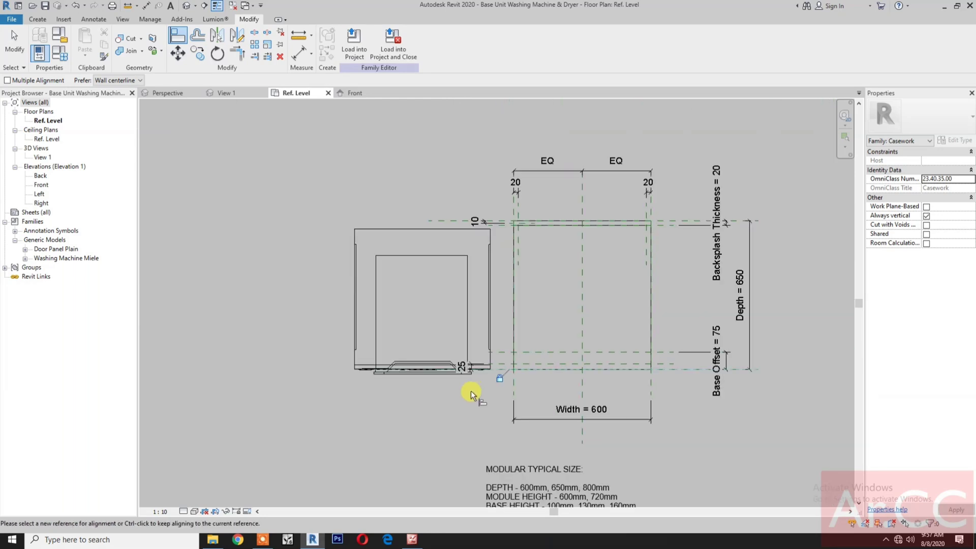
Align the washer to the unit's centre reference plane, lock it, and select it in Front elevation.
click(578, 297)
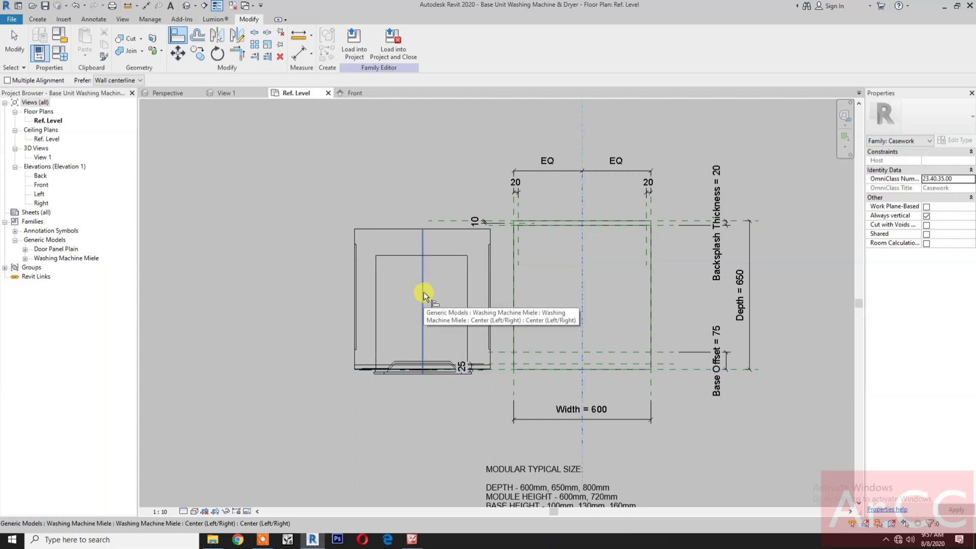
click(423, 292)
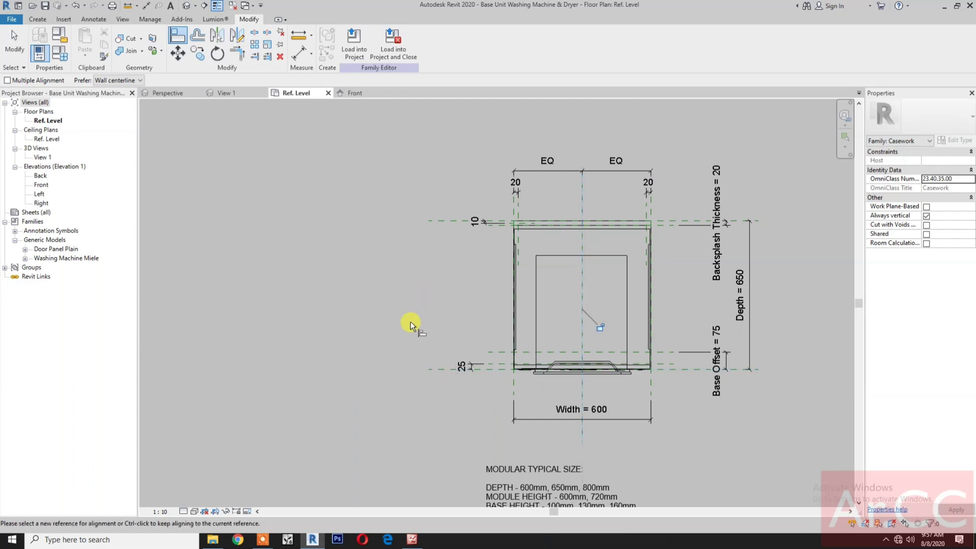
click(599, 327)
click(365, 95)
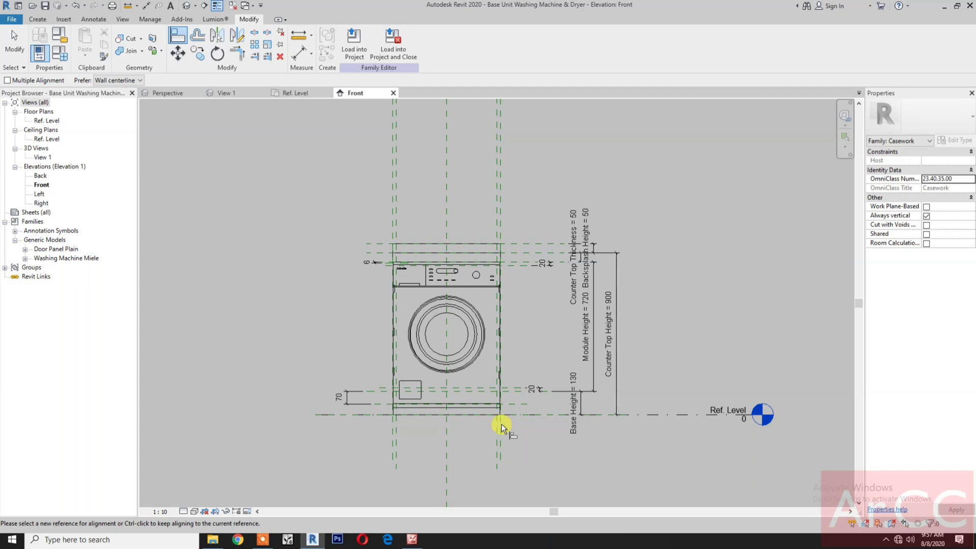
key(Escape)
key(Escape)
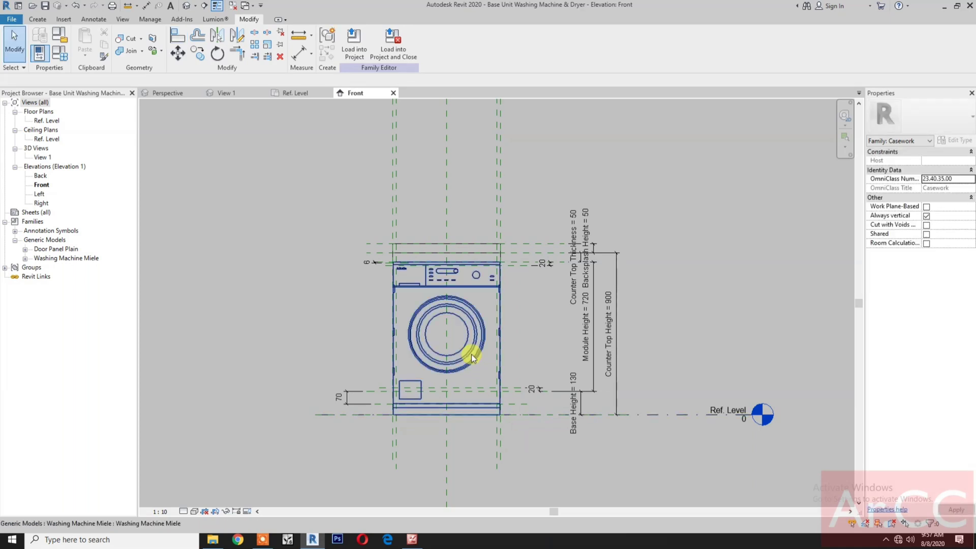
click(471, 354)
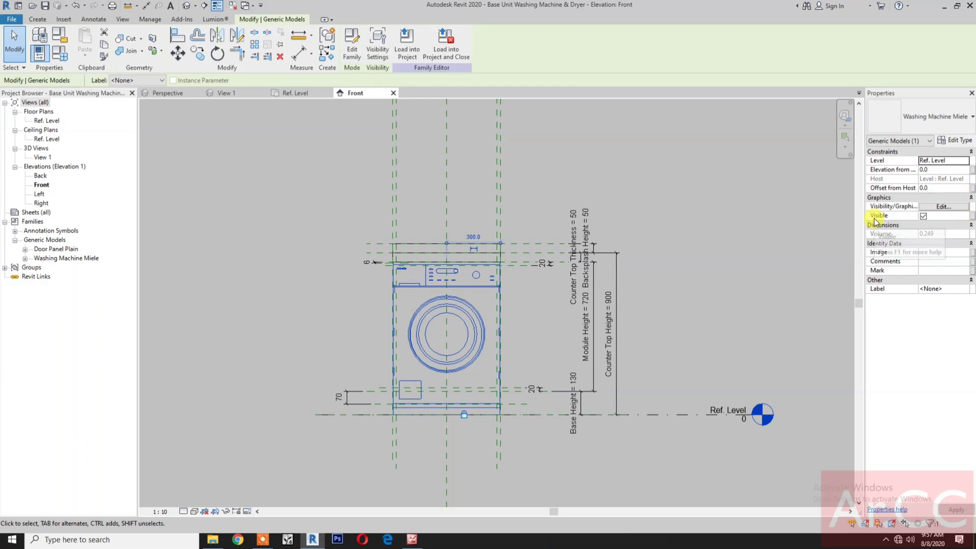
Tie the washer's Visible property to a new Yes/No parameter 'Washine Machine On/Off'.
click(971, 220)
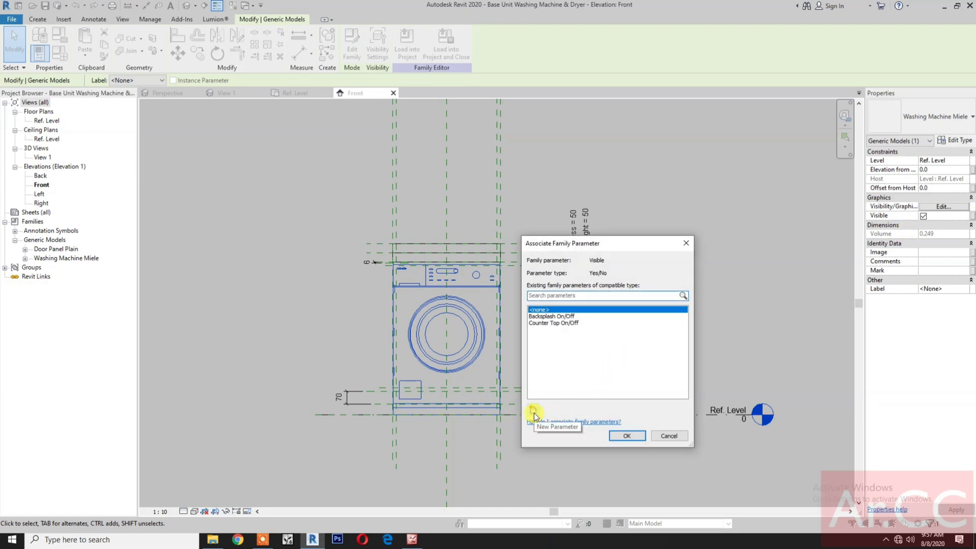
click(533, 411)
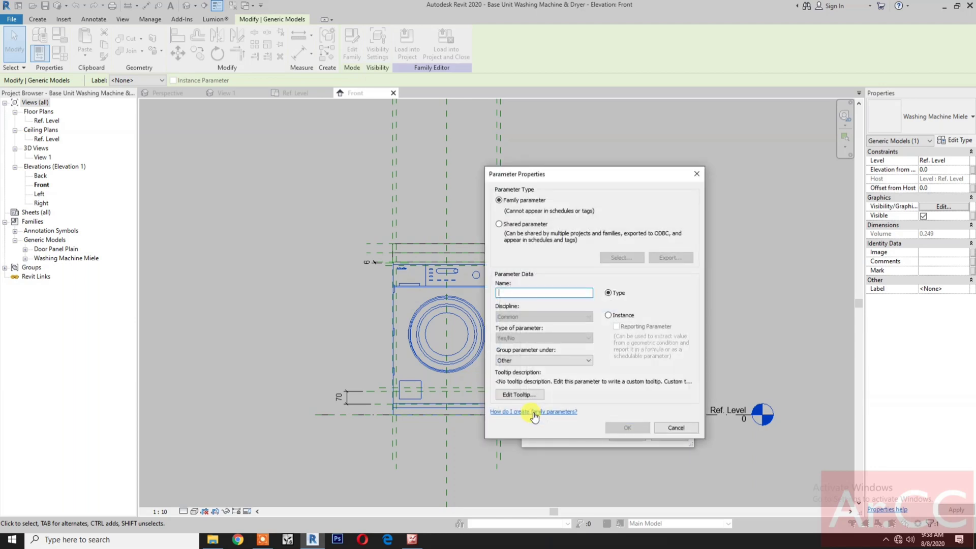
text(Washine Machine on/Off)
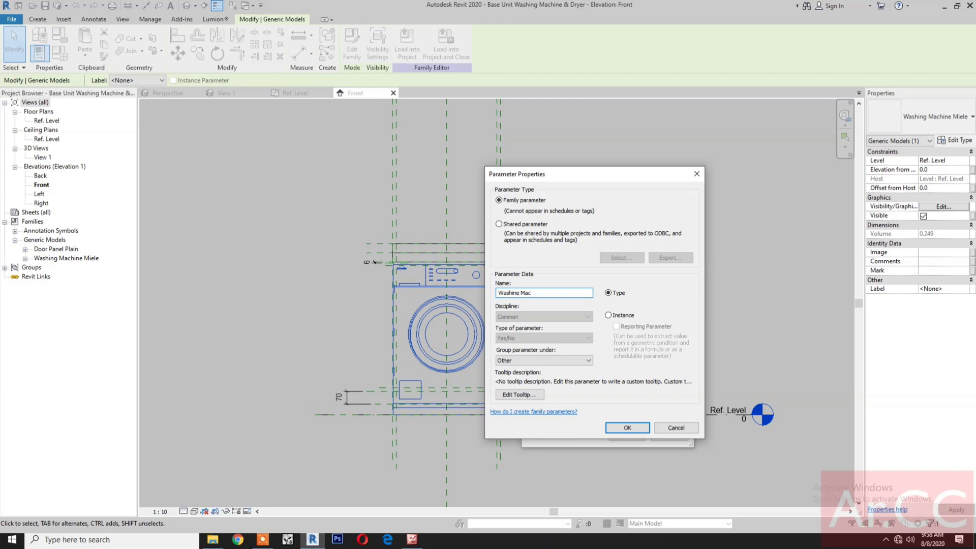
click(546, 292)
key(BackSpace)
text(O)
click(628, 428)
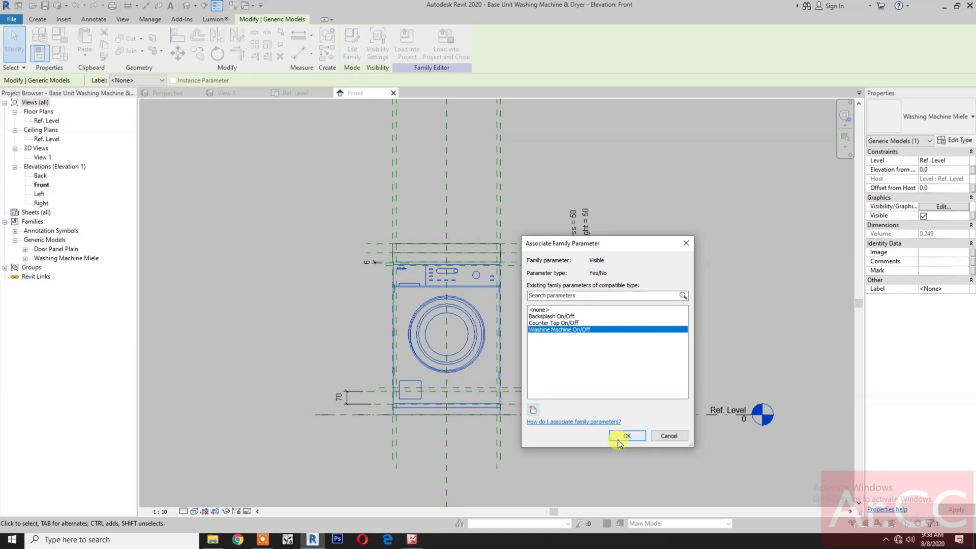
click(618, 439)
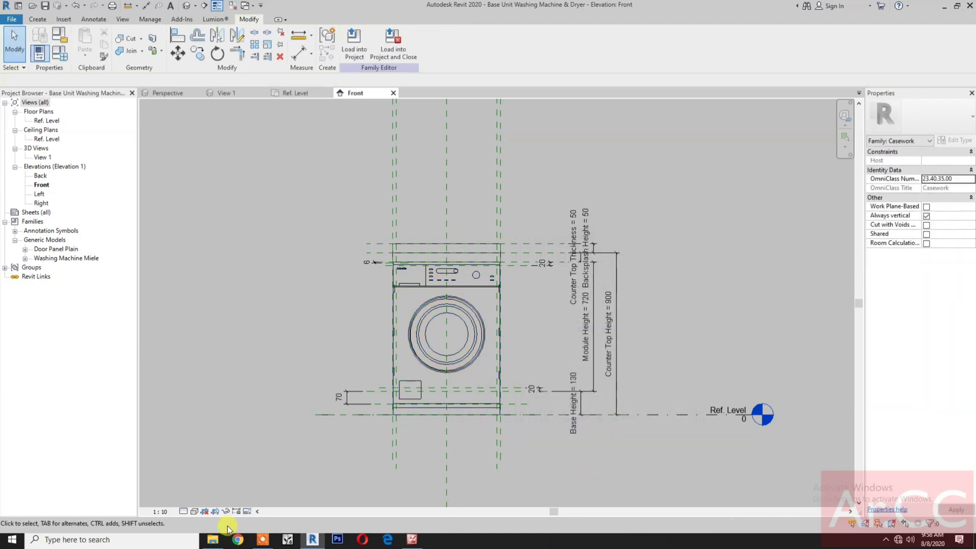
click(415, 314)
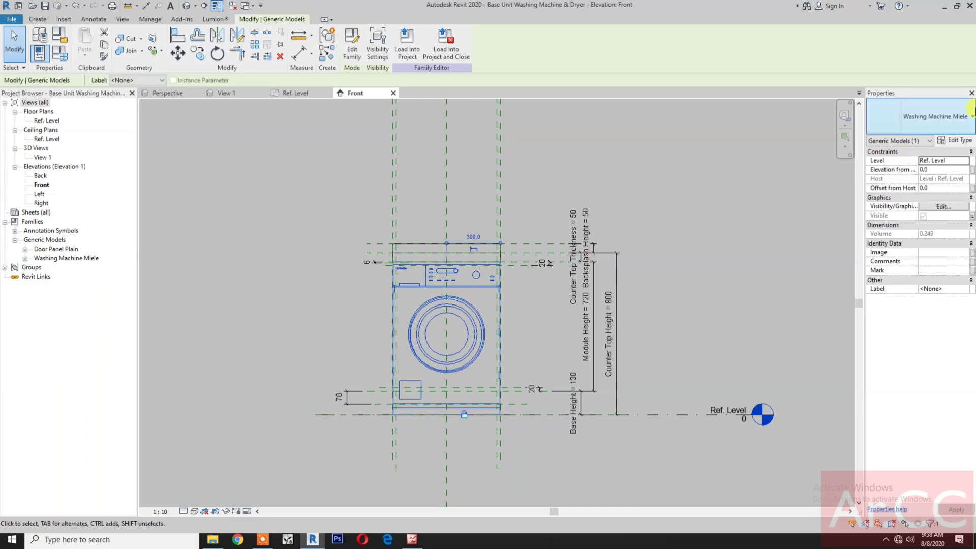
click(954, 140)
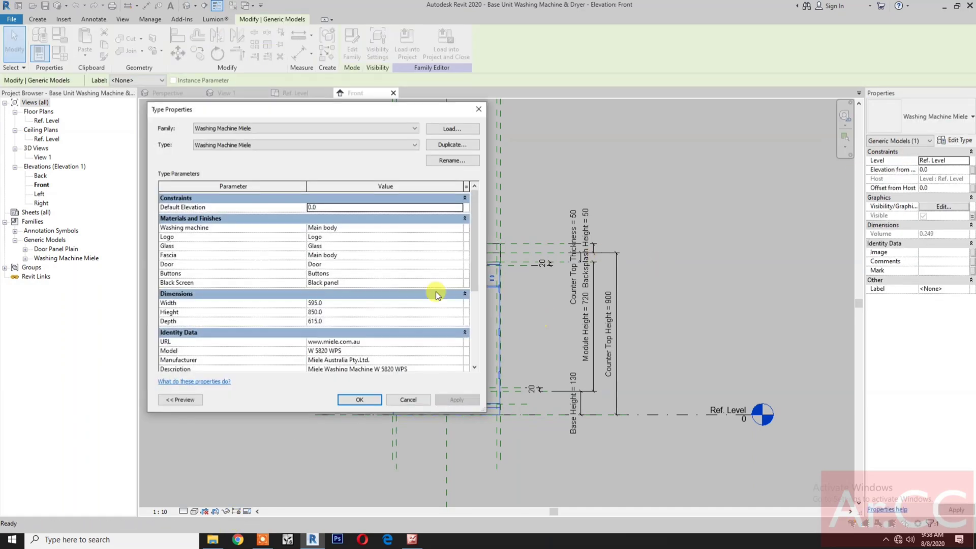
scroll(388, 242, down, 1)
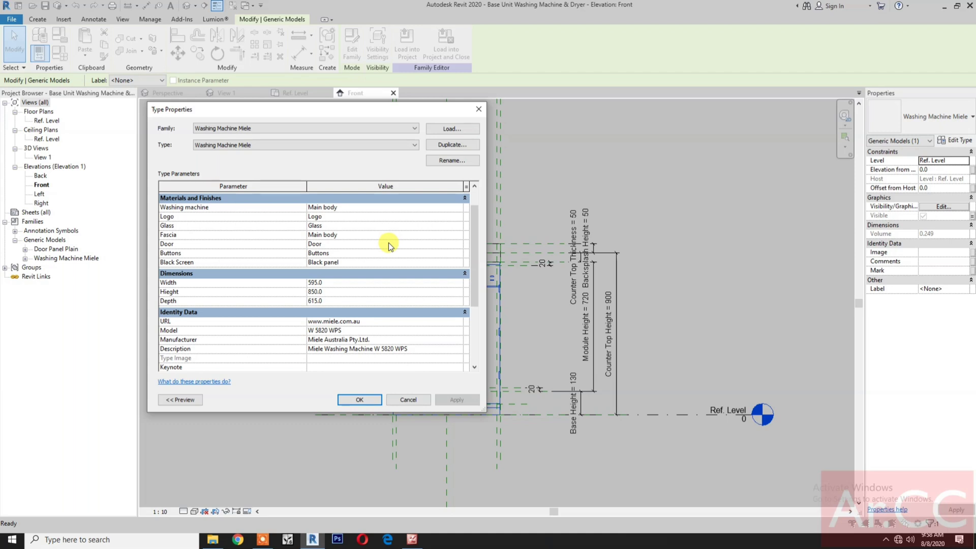
click(350, 400)
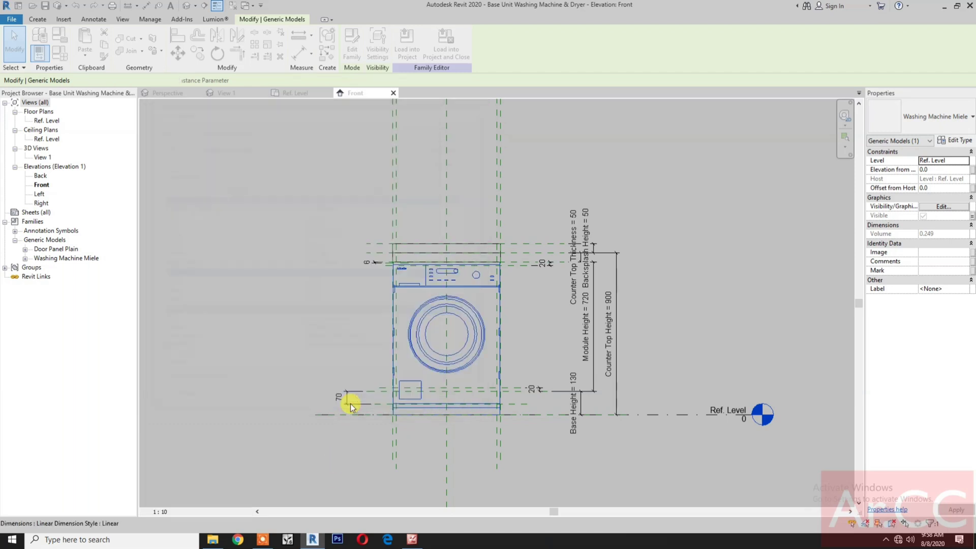
mouse_move(211, 541)
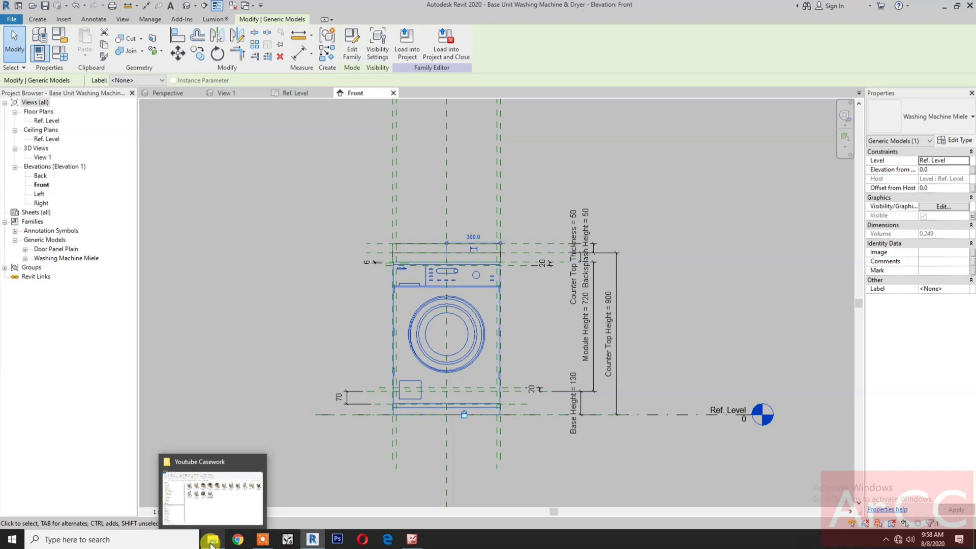
Open Tumble Dryer Miele.rfa from the casework folder in Revit's family editor.
click(211, 542)
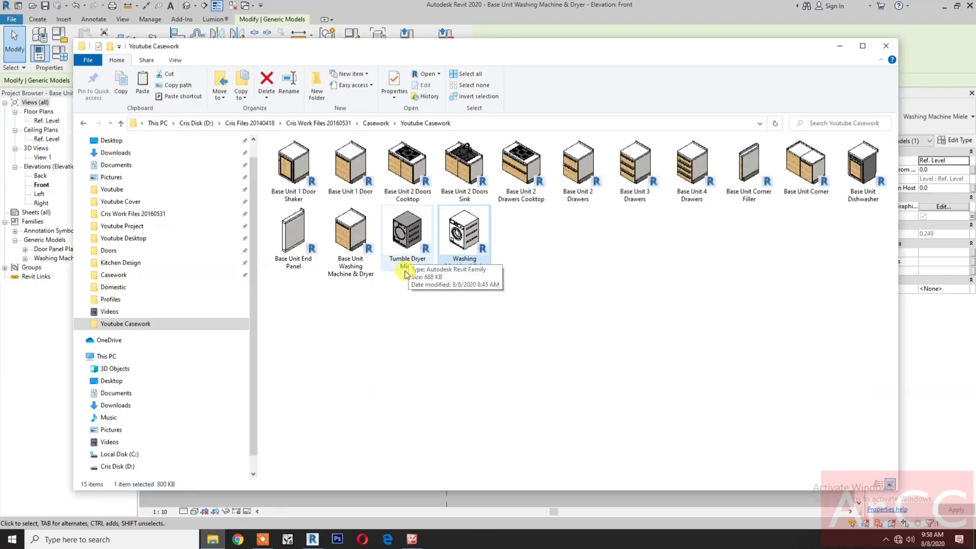
click(407, 258)
double_click(407, 258)
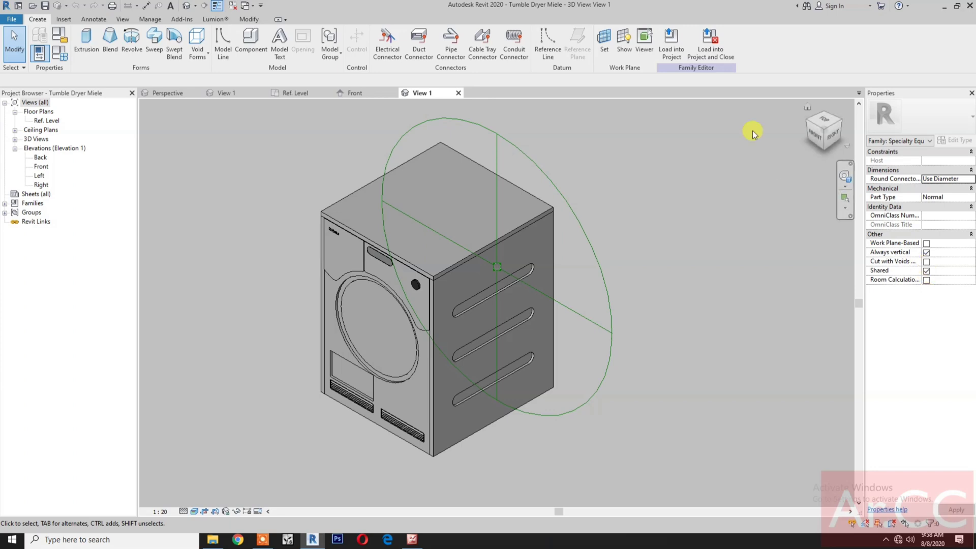
Load Tumble Dryer Miele into Base Unit Washing Machine & Dryer.rfa and place it beside the cabinet.
click(710, 40)
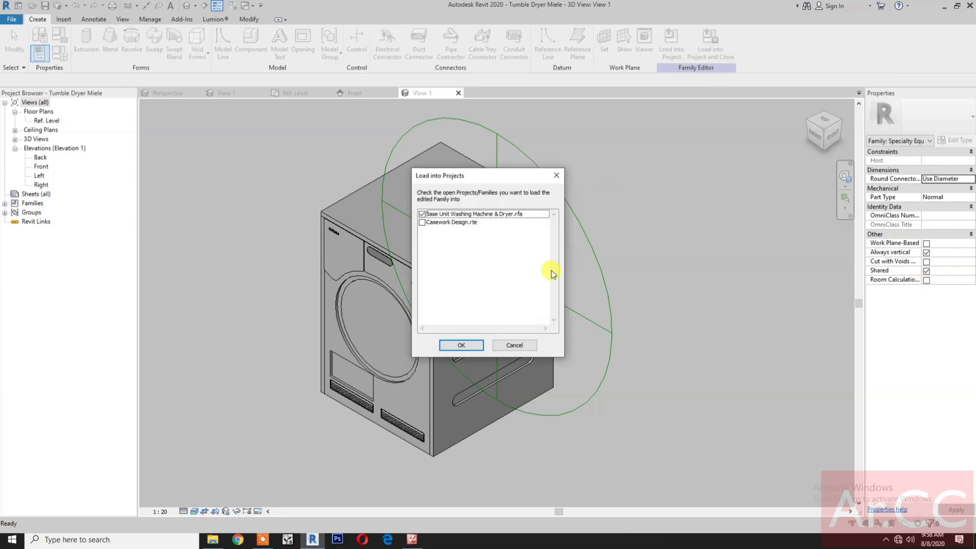
click(461, 345)
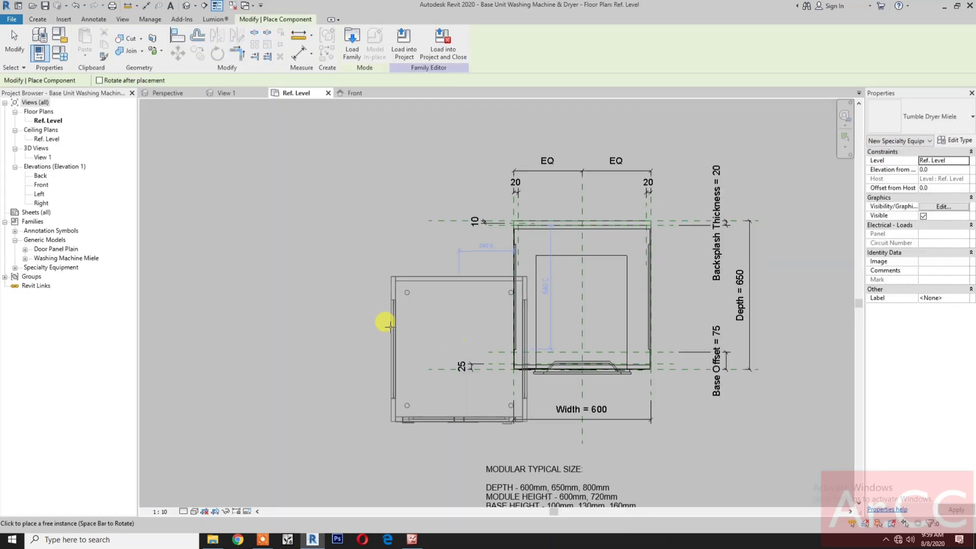
click(387, 316)
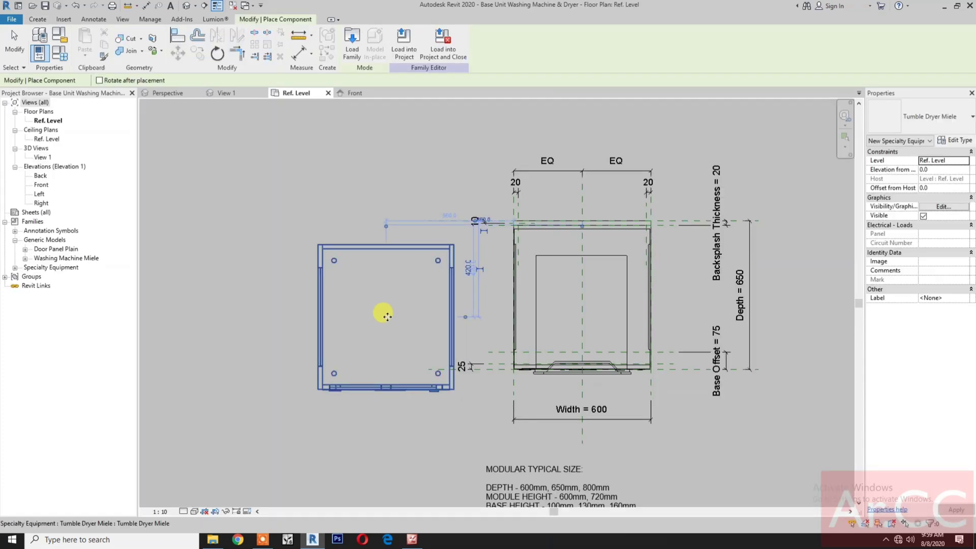
Align the dryer's front to the cabinet's front reference plane using AL.
key(a)
key(l)
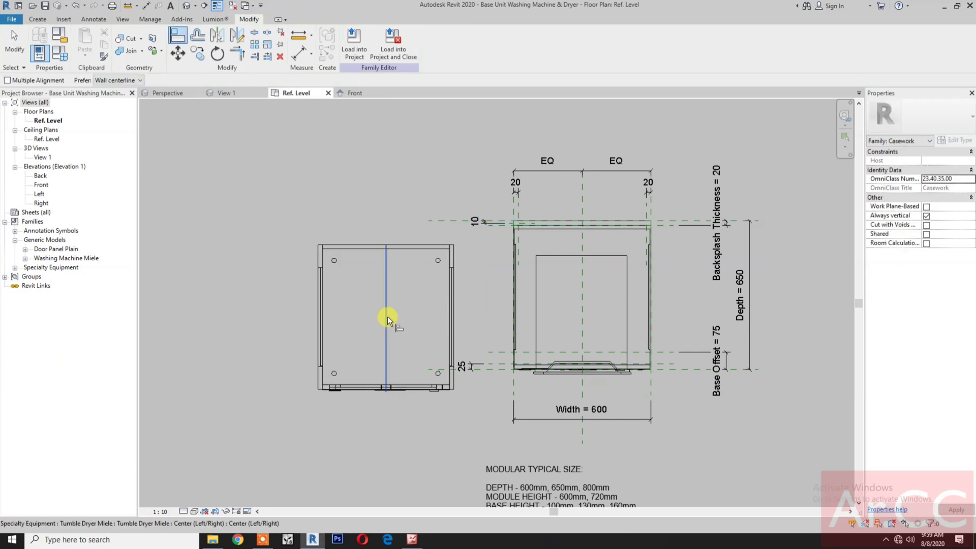
click(693, 367)
scroll(426, 397, up, 2)
scroll(425, 397, up, 3)
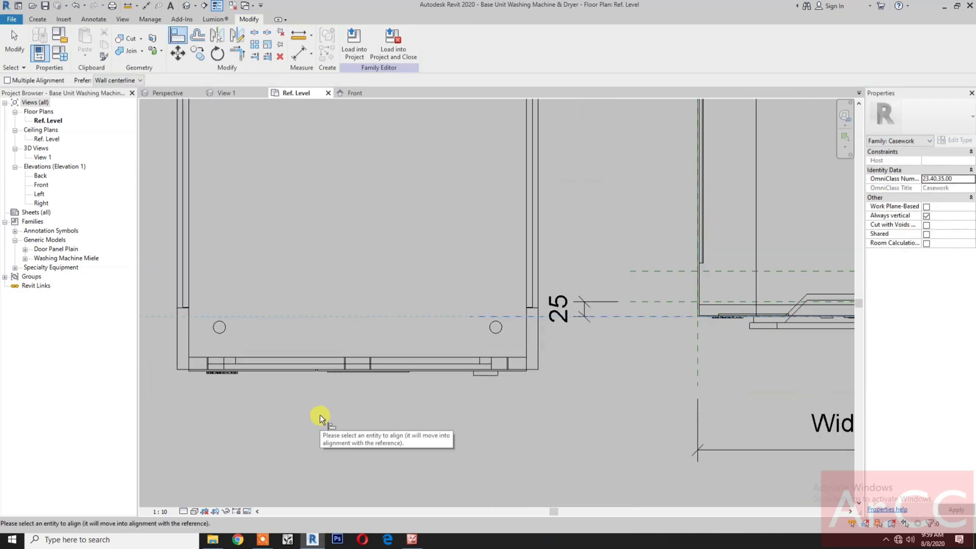
click(531, 370)
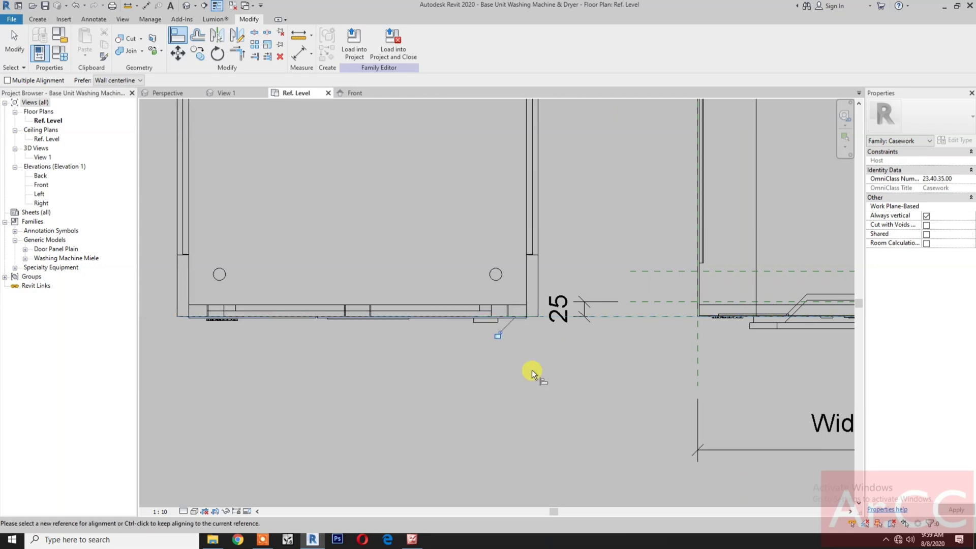
scroll(500, 337, down, 5)
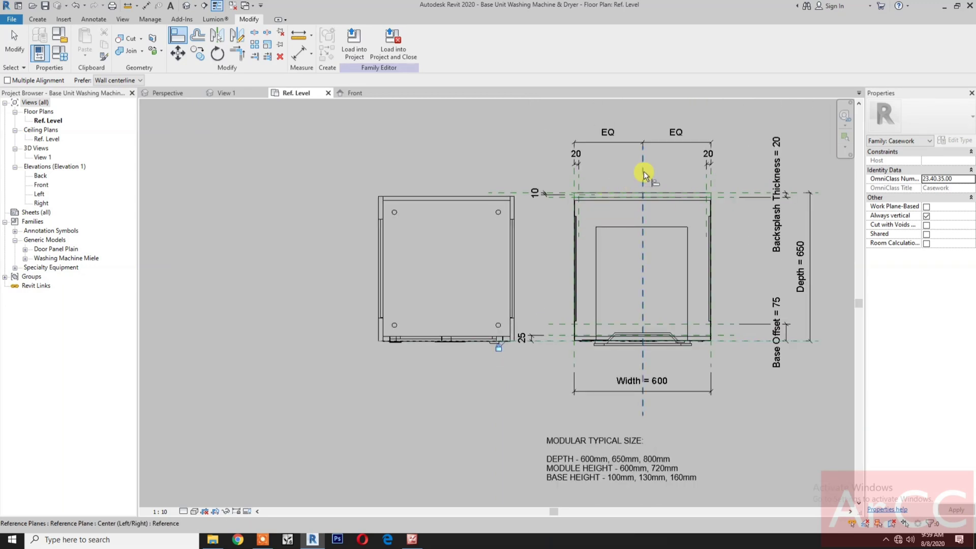
Centre the dryer on the cabinet's centre plane, lock it, and show the 3D View 1.
click(643, 172)
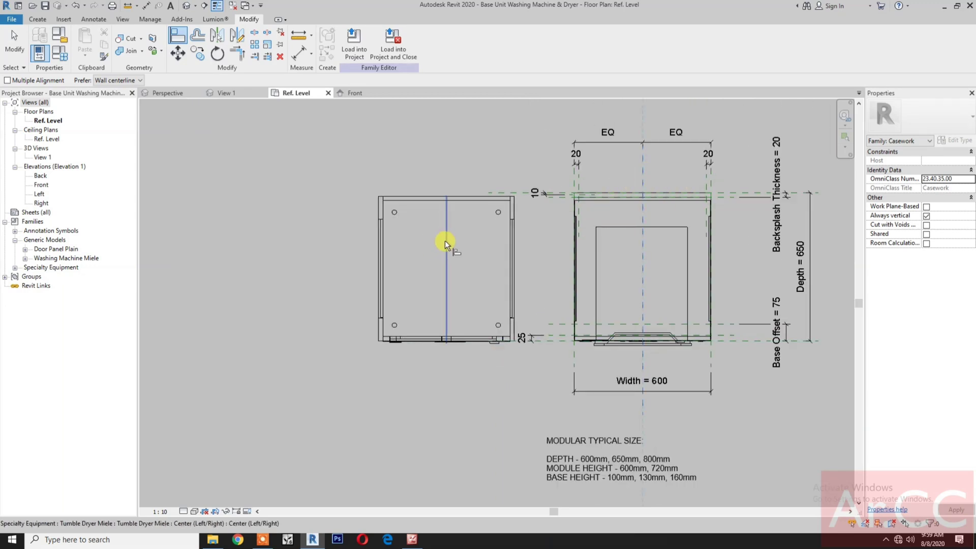
click(444, 240)
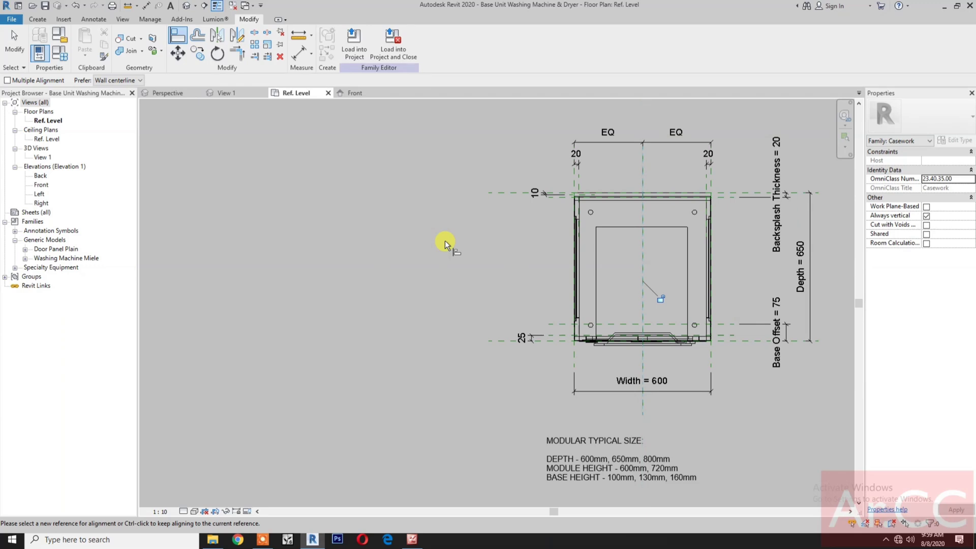
click(659, 297)
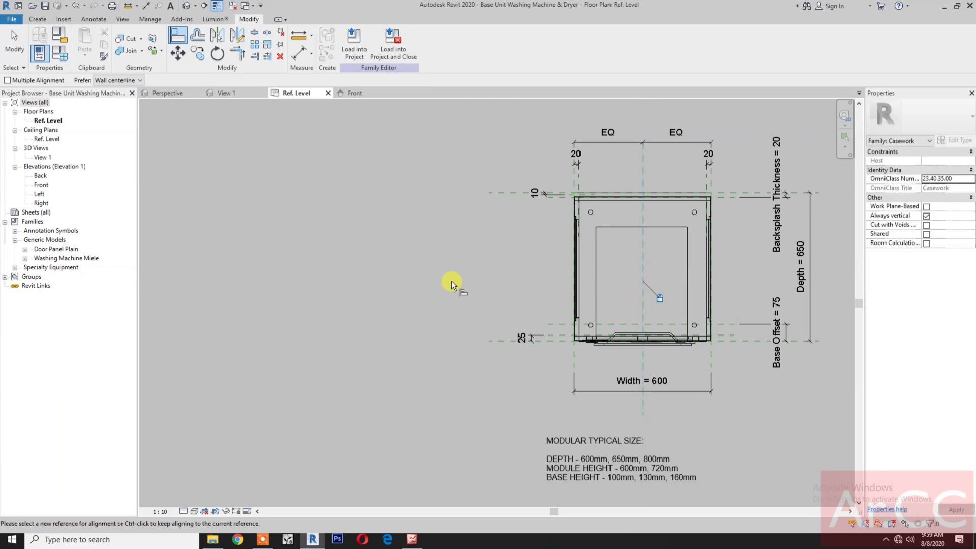
click(242, 94)
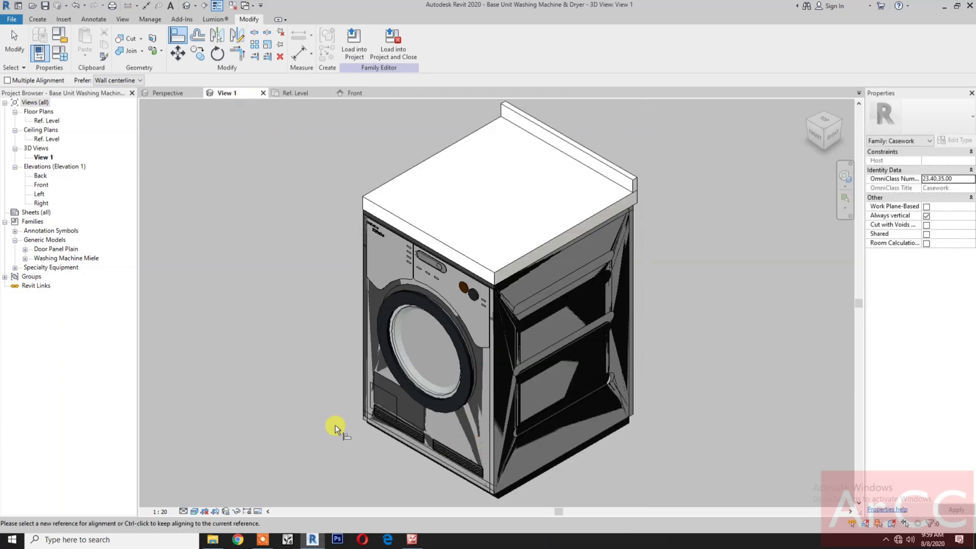
Associate the dryer's Visible property with a new Yes/No parameter 'Tumble Dryer On/Off'.
key(Escape)
key(Escape)
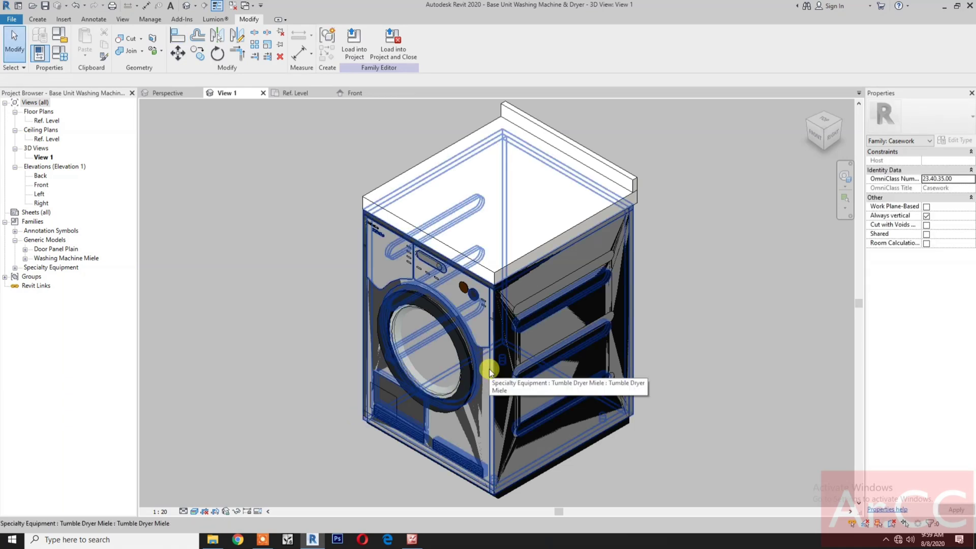
click(489, 368)
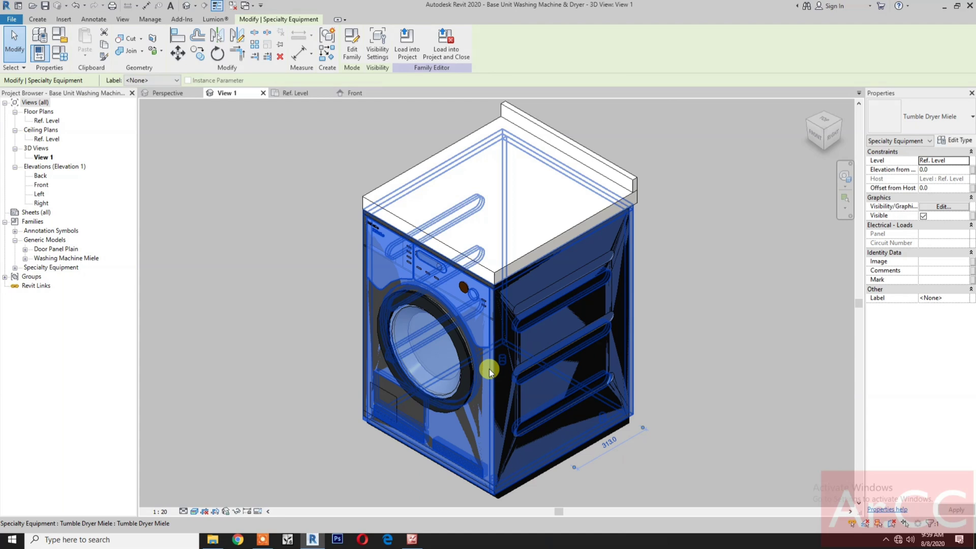
click(972, 218)
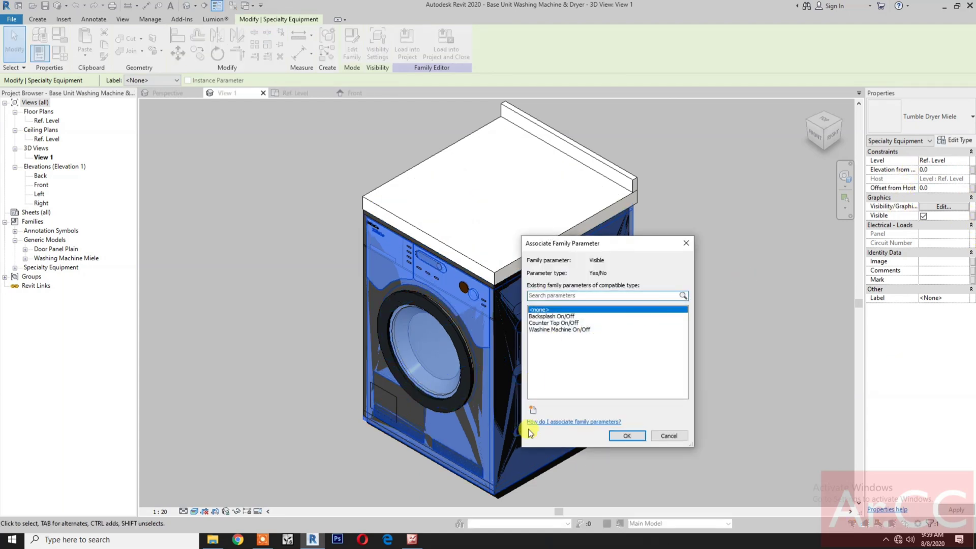
click(532, 411)
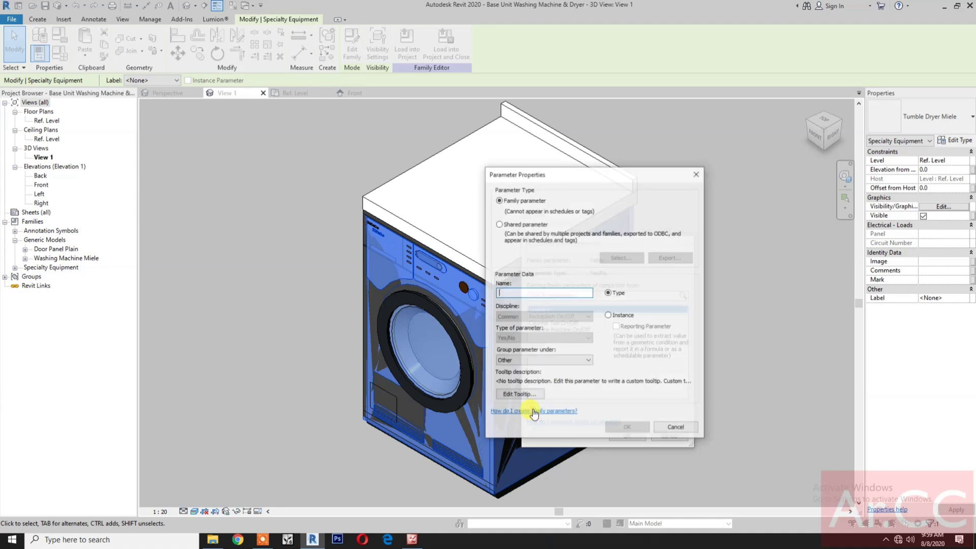
text(Tumble Dryer On/Off)
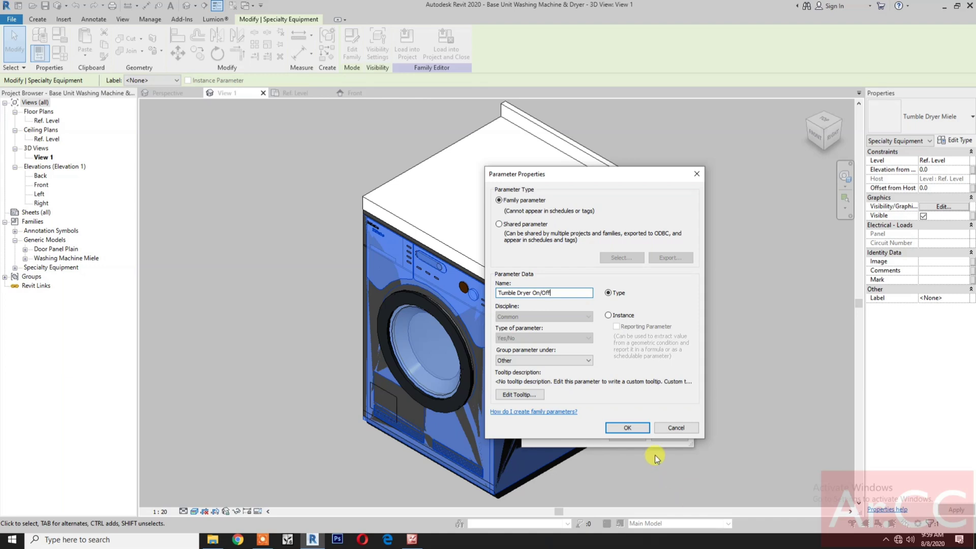
click(627, 427)
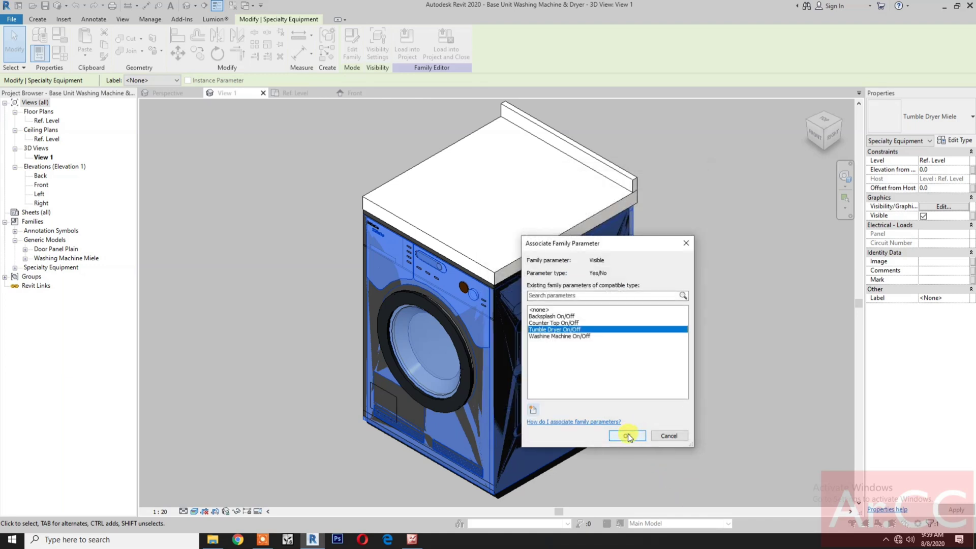
click(627, 433)
click(692, 435)
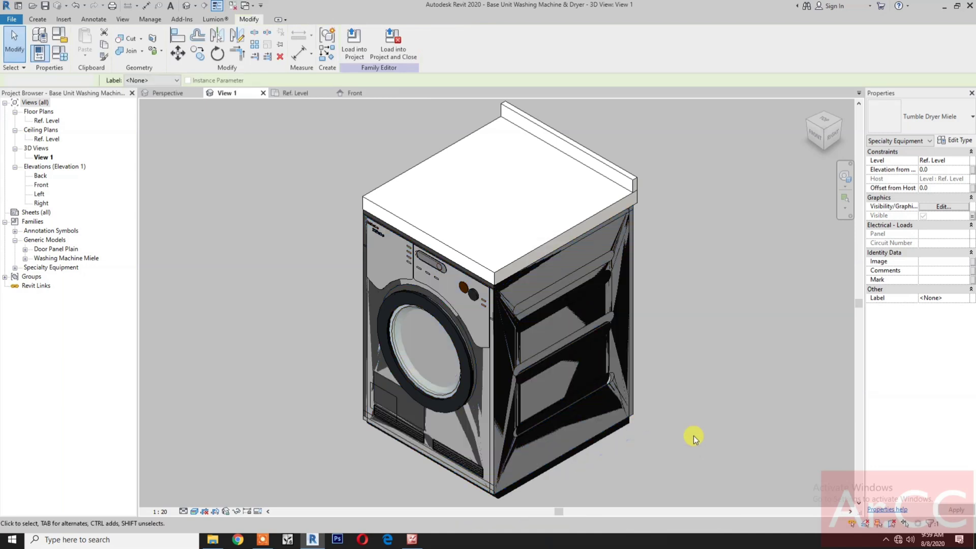
right_click(696, 437)
Turn Tumble Dryer On/Off off in the Washing Machine family type.
click(725, 377)
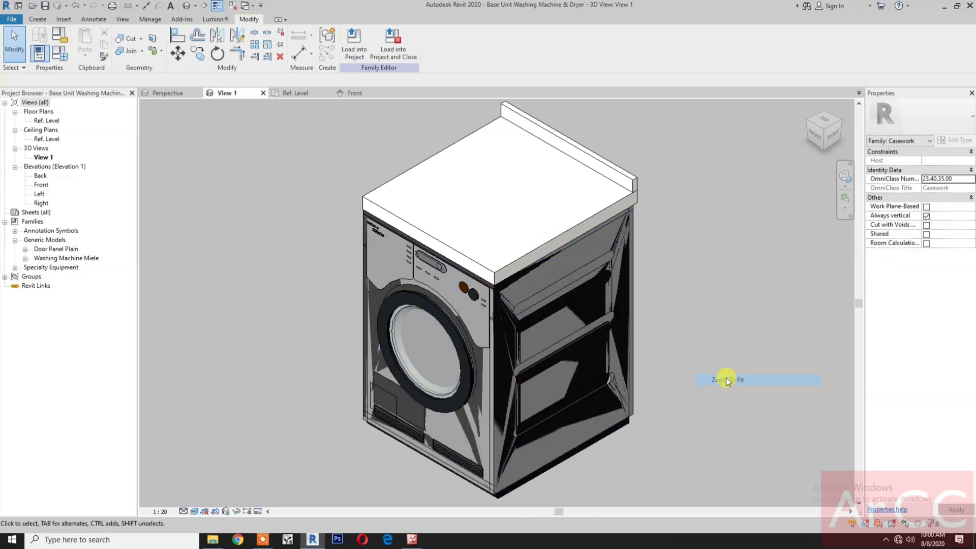
click(57, 56)
scroll(230, 262, down, 4)
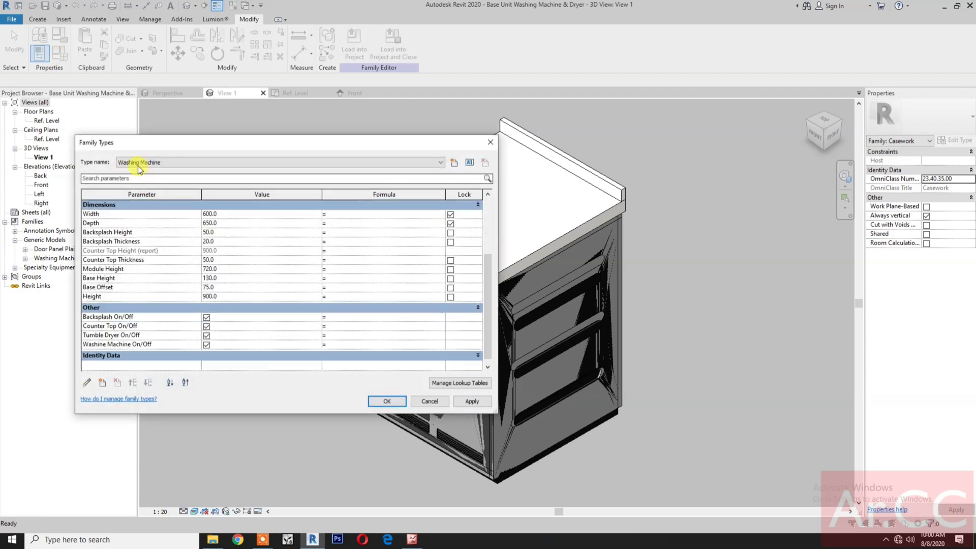
click(206, 335)
scroll(269, 324, up, 5)
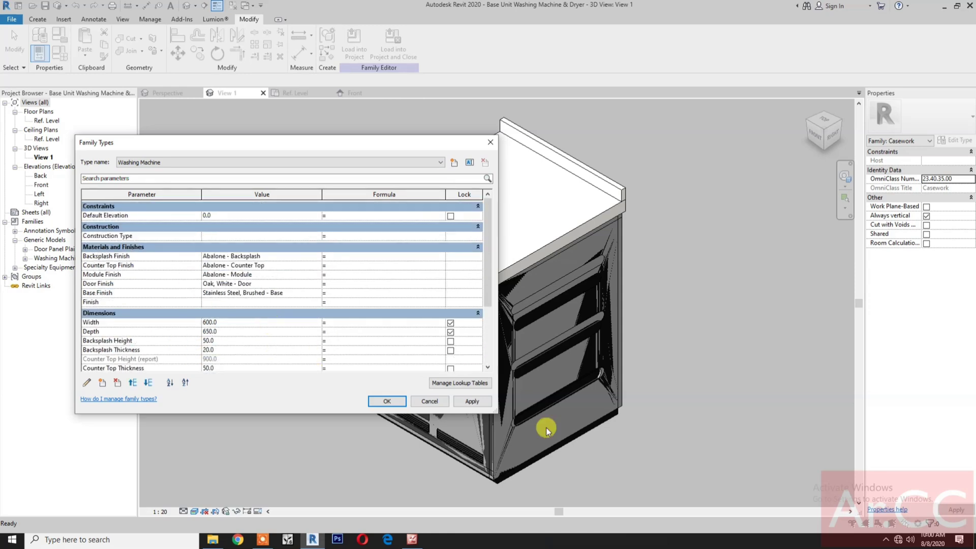
click(484, 403)
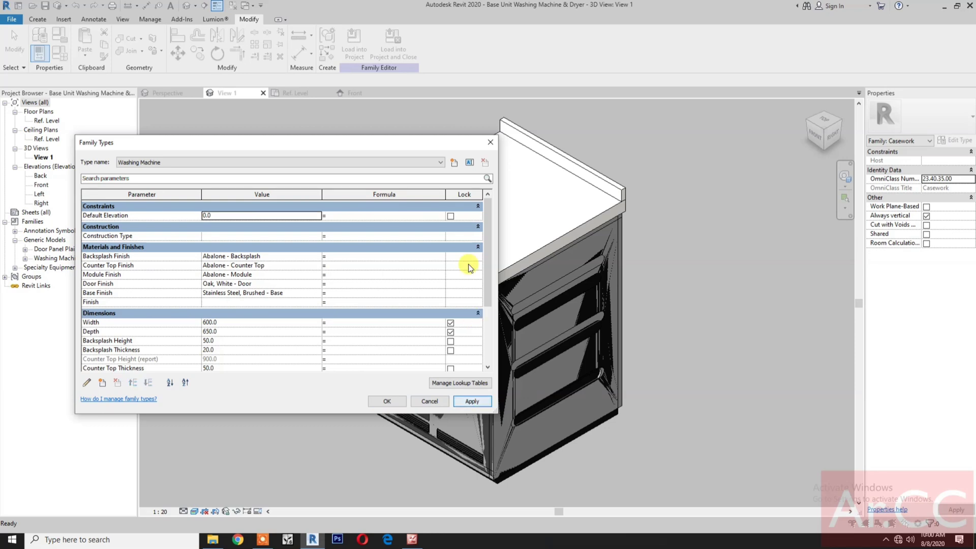
Create a Tumble Dryer type with the dryer on and washing machine off, then save the family.
click(451, 164)
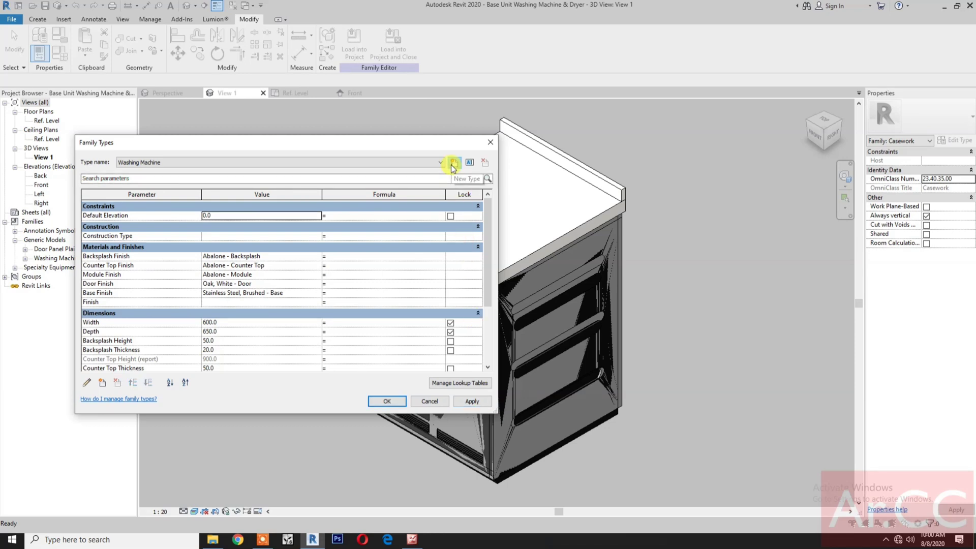
text(Tun)
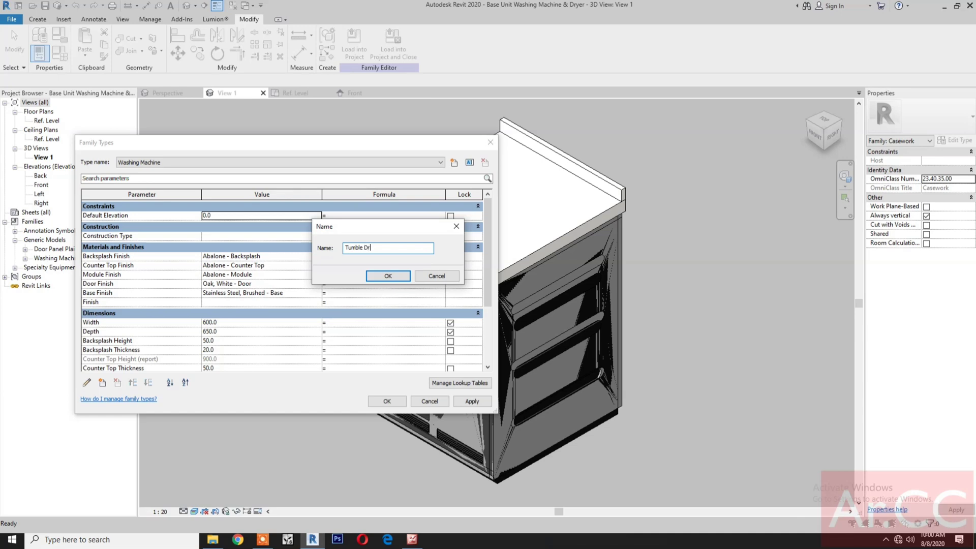
click(382, 279)
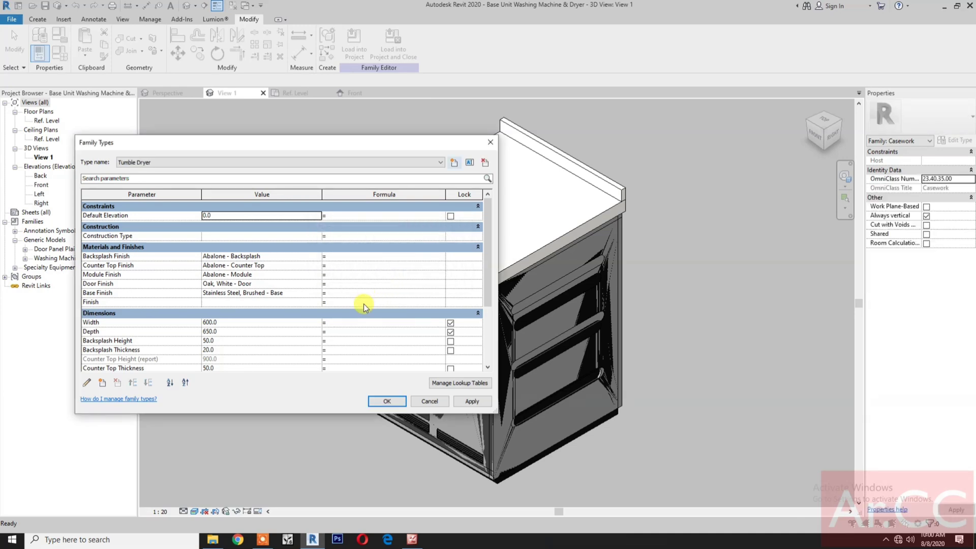
scroll(364, 304, down, 4)
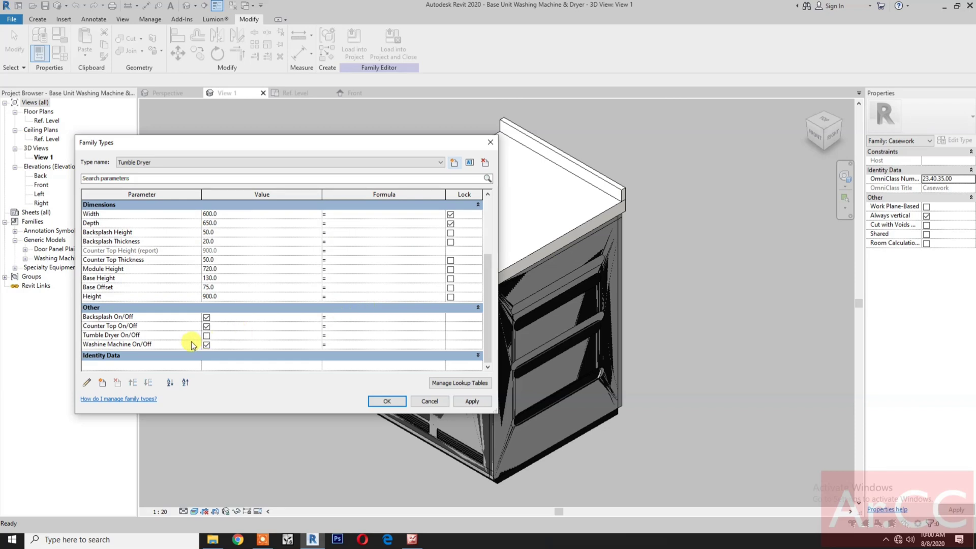
click(205, 336)
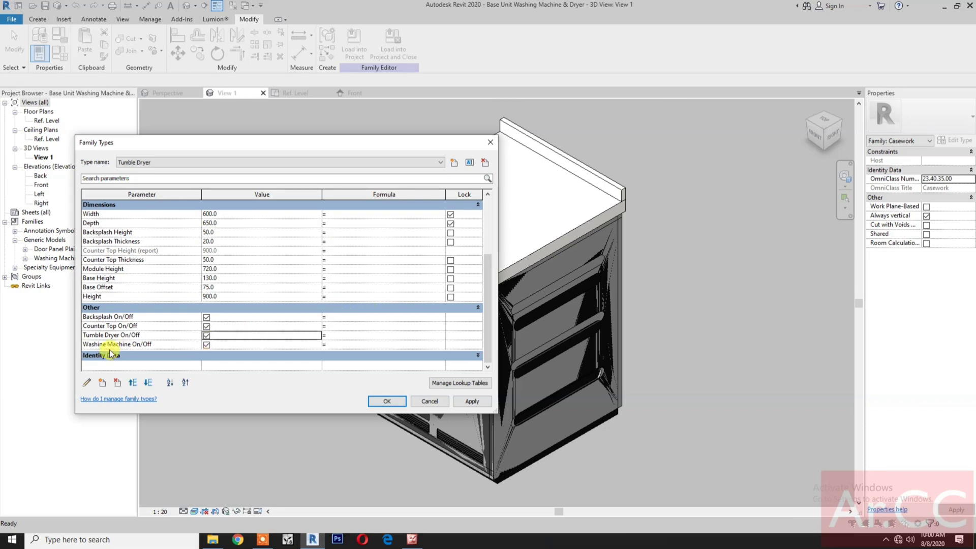
click(206, 345)
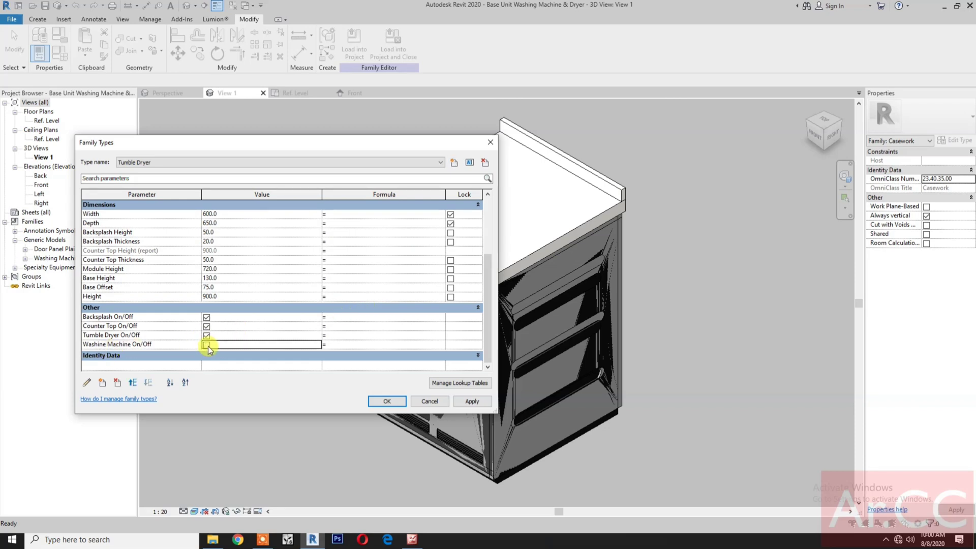
click(477, 402)
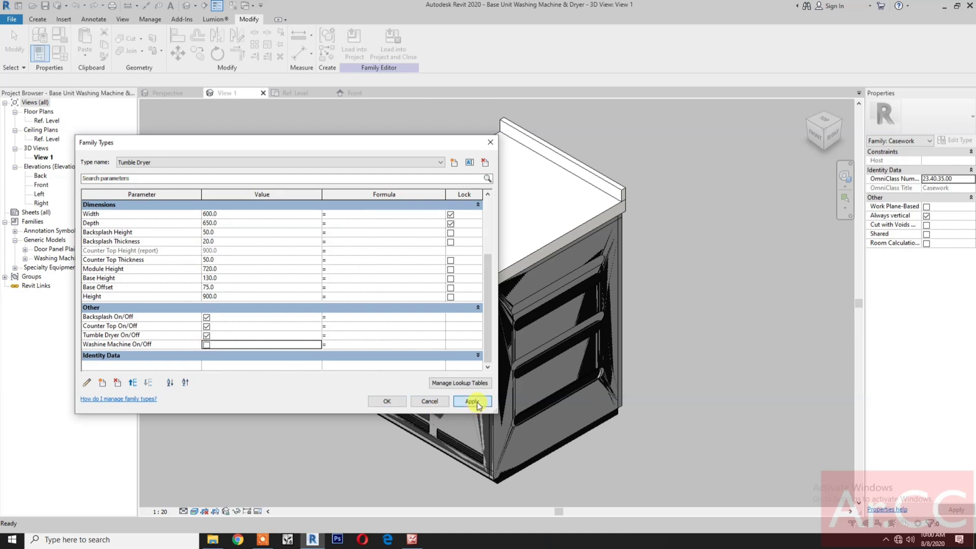
click(387, 402)
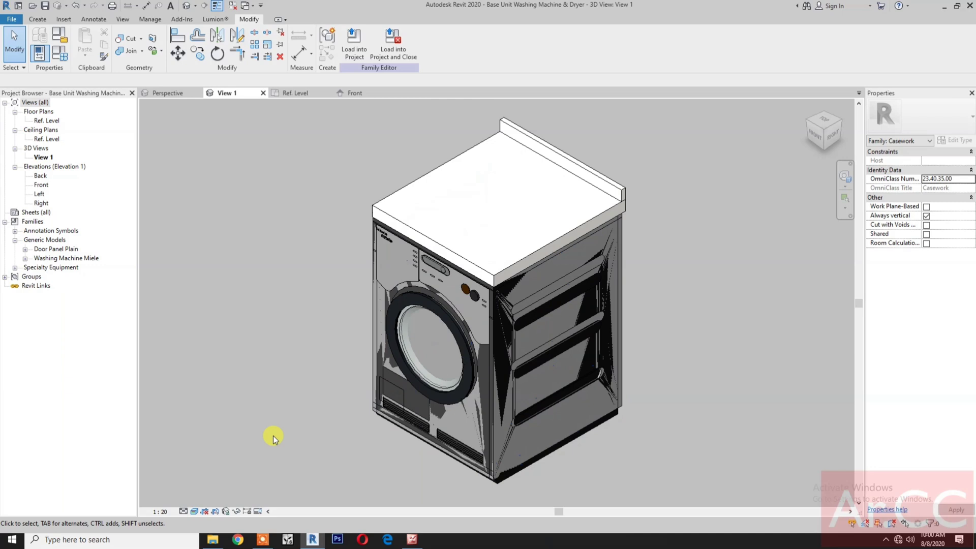
click(46, 6)
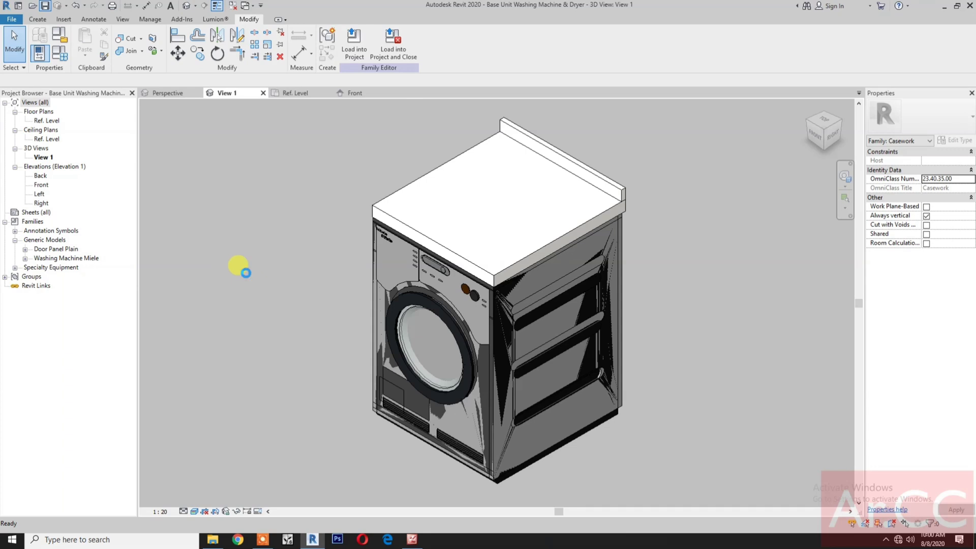
Load the family into the project and place two rotated washer base units along the wall.
click(391, 54)
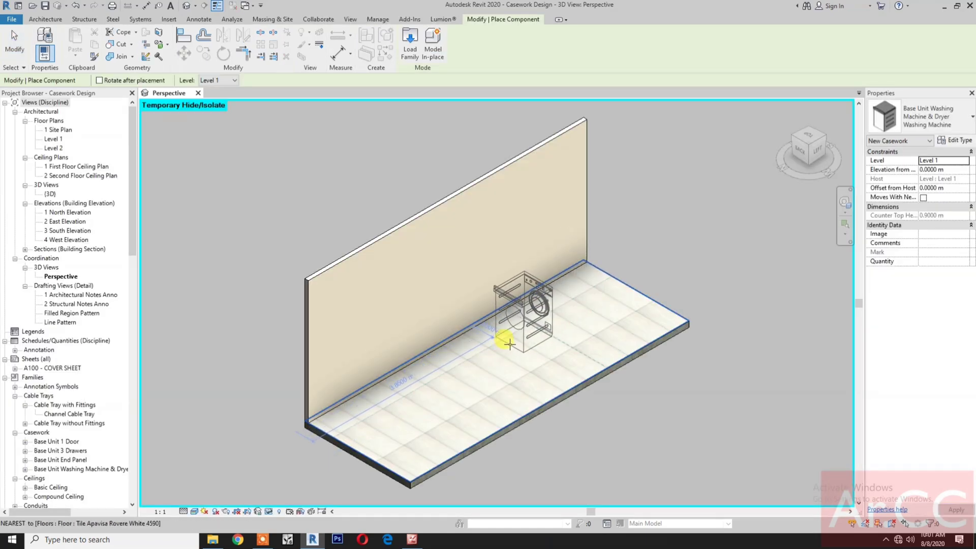
key(space)
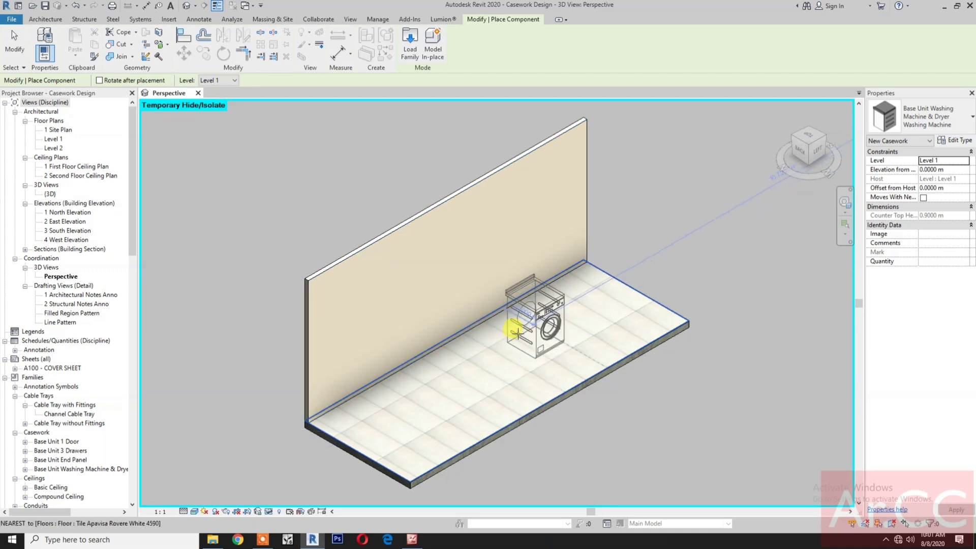
click(516, 333)
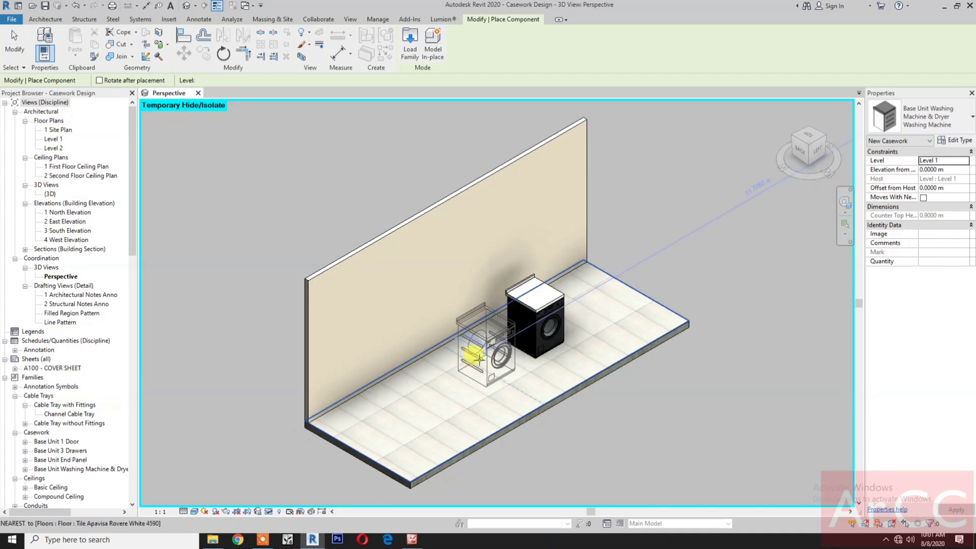
click(480, 359)
key(Escape)
key(Escape)
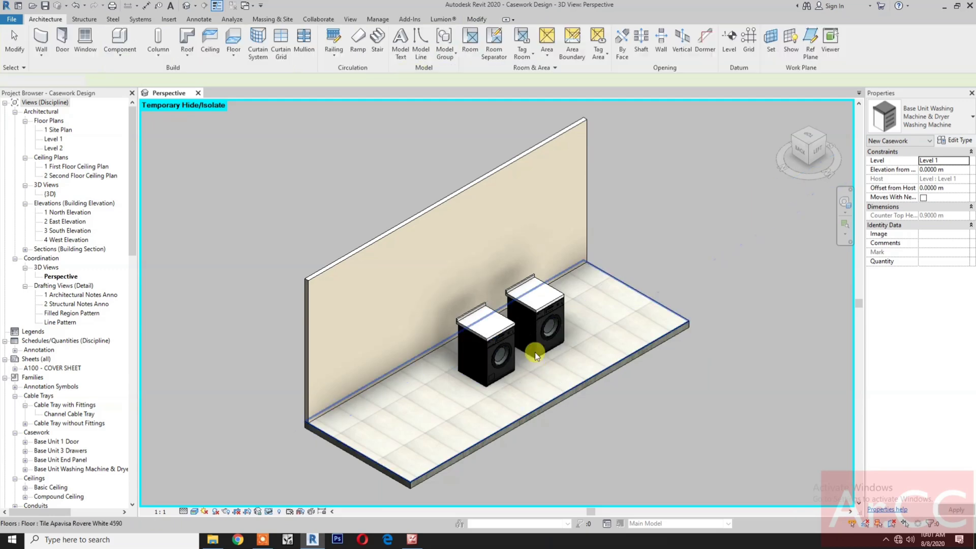
Change the right-hand unit's type to Tumble Dryer.
click(538, 322)
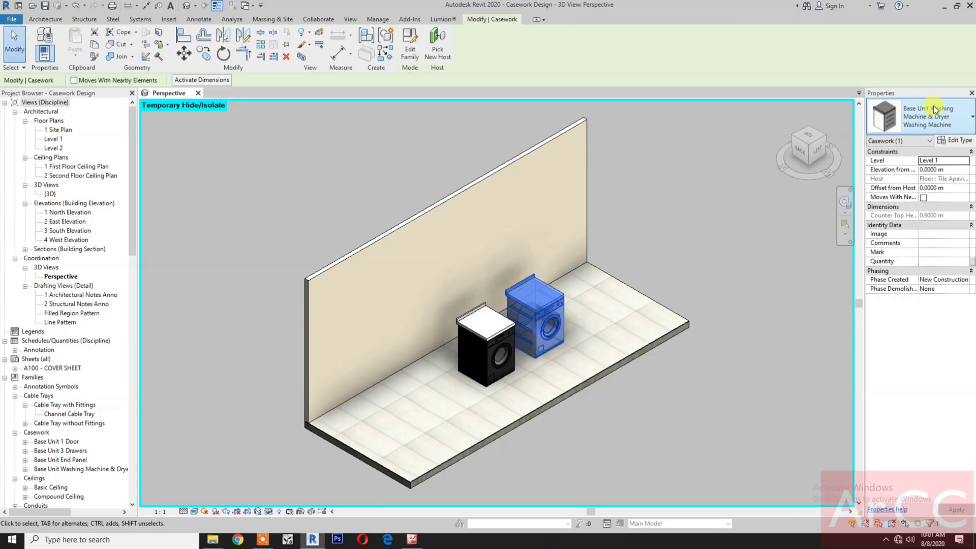
click(933, 117)
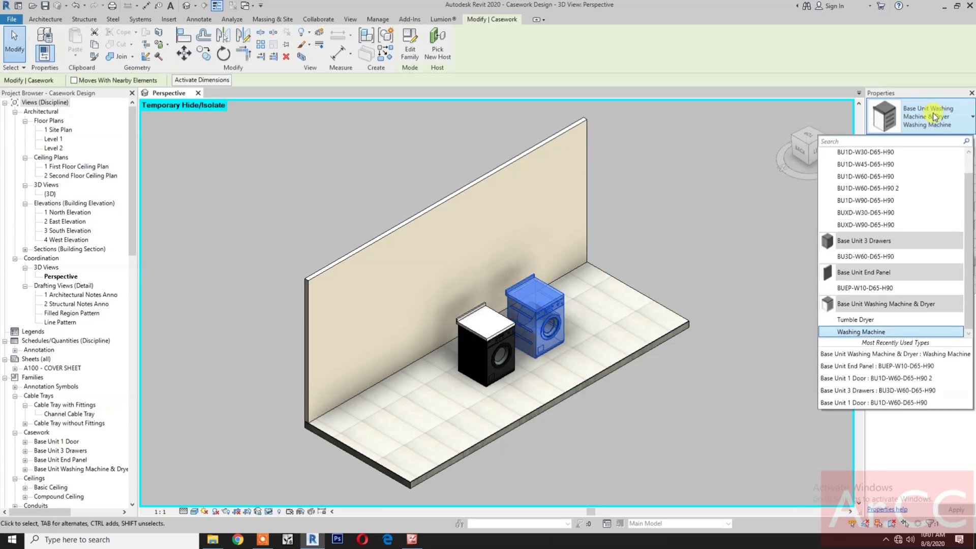
click(855, 320)
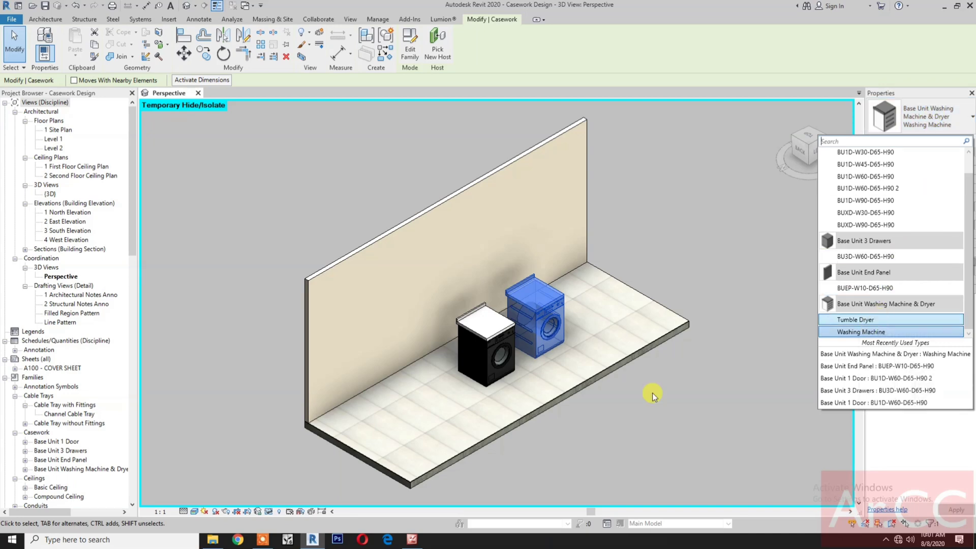
click(633, 399)
scroll(564, 371, up, 3)
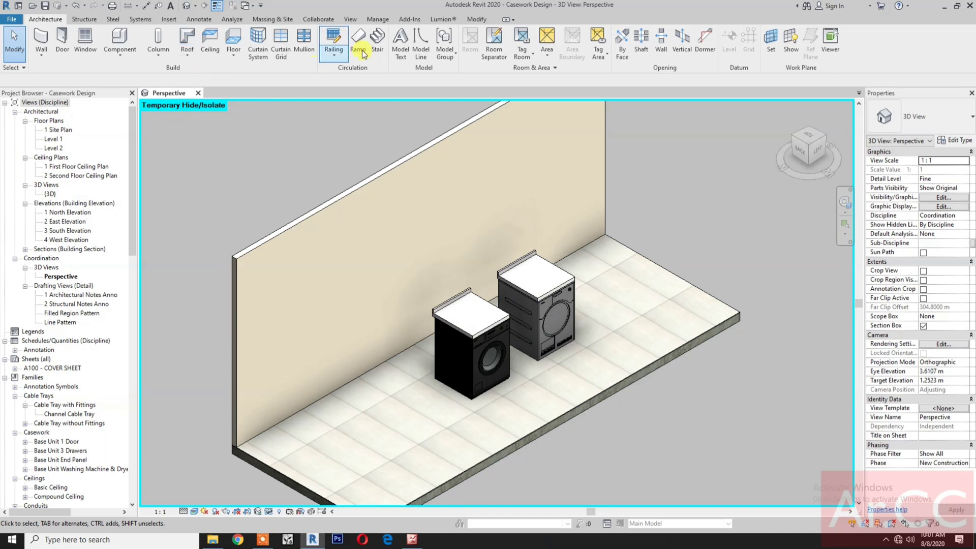
Align the washer's back to the wall face.
click(477, 19)
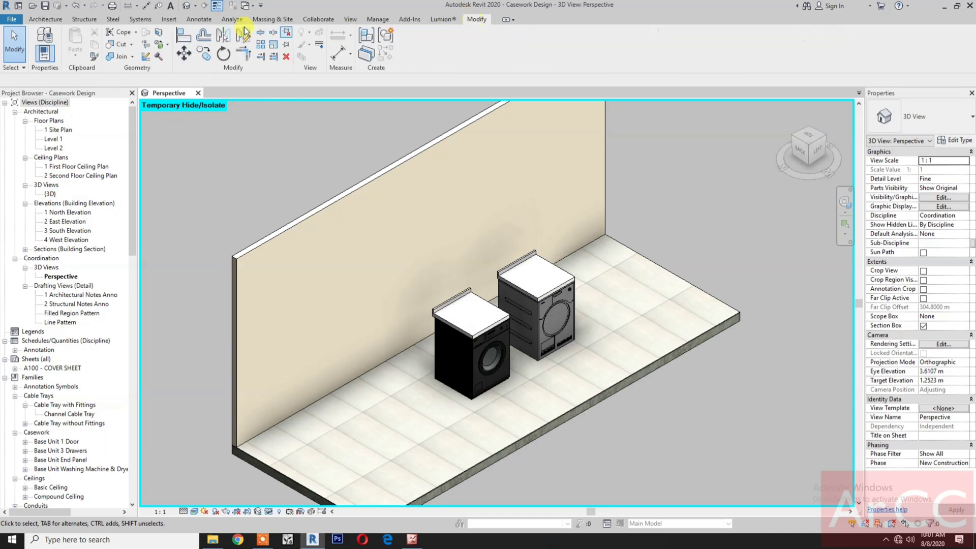
click(183, 36)
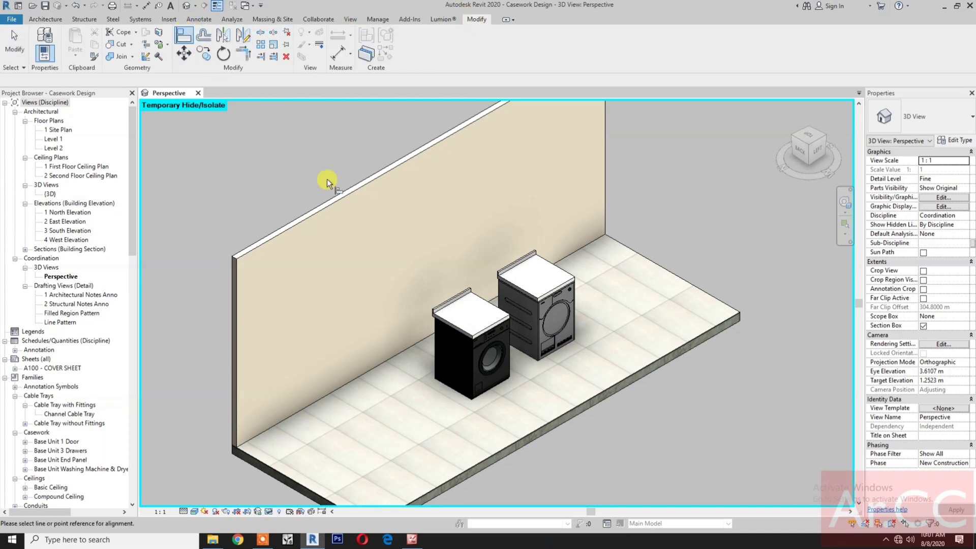
click(367, 187)
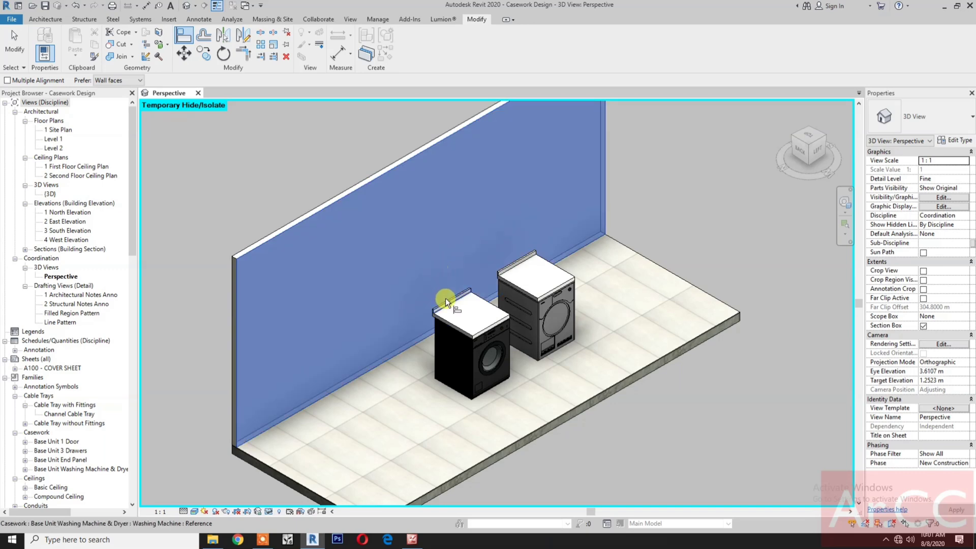
scroll(449, 301, up, 2)
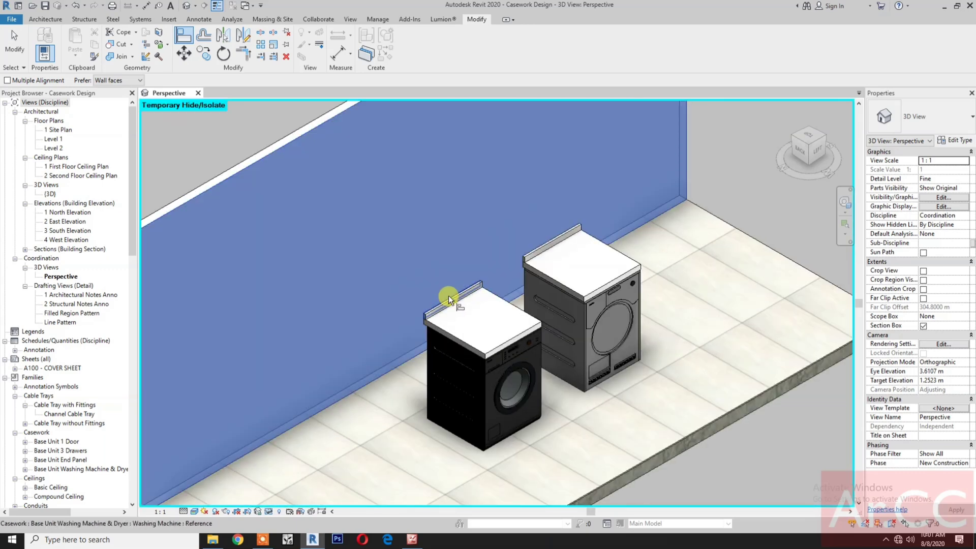
click(448, 295)
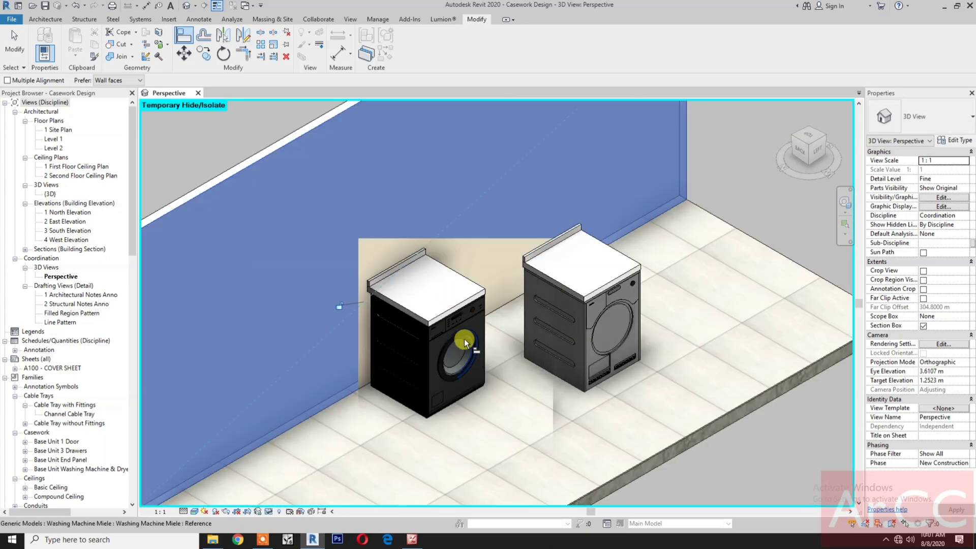
scroll(465, 339, down, 3)
scroll(435, 287, up, 3)
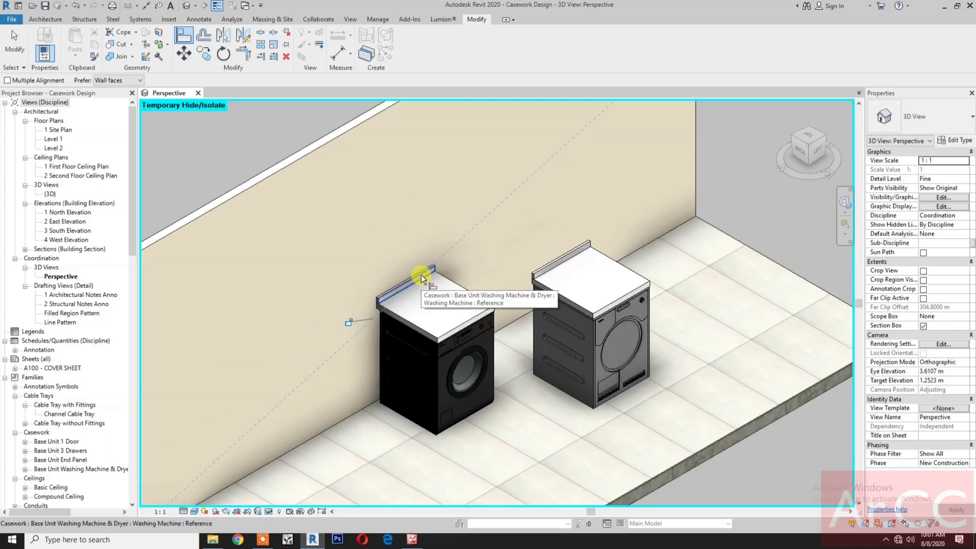
Align the dryer's back and side flush with the washer.
click(421, 274)
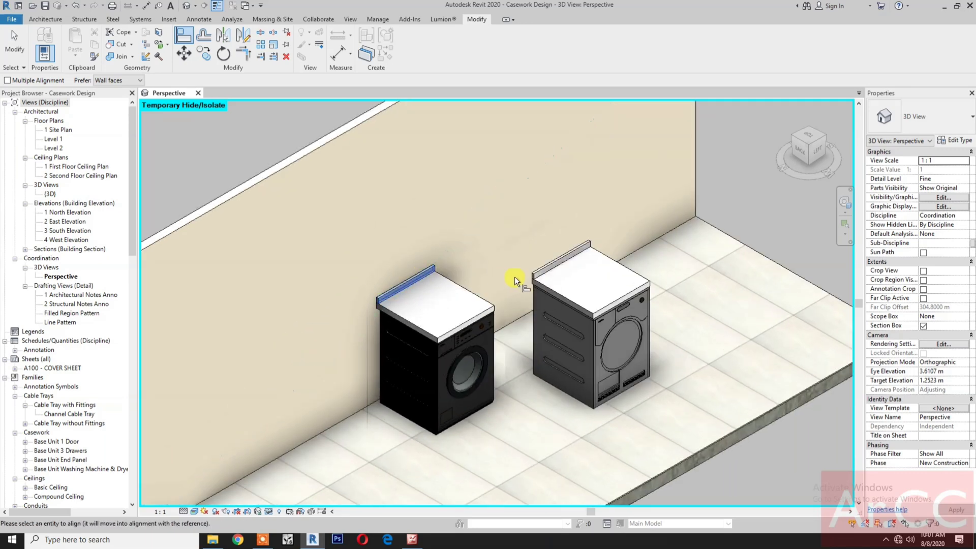
click(544, 271)
scroll(462, 286, up, 2)
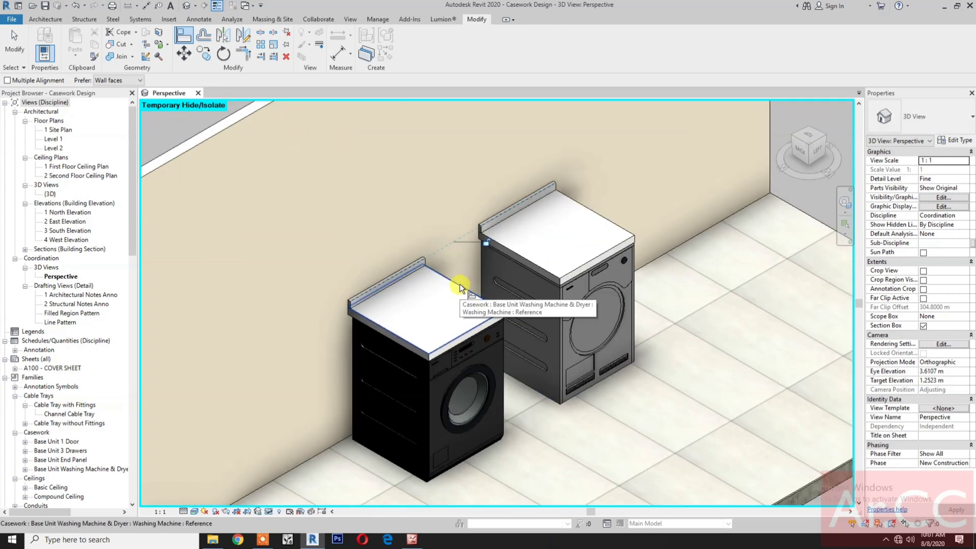
click(460, 284)
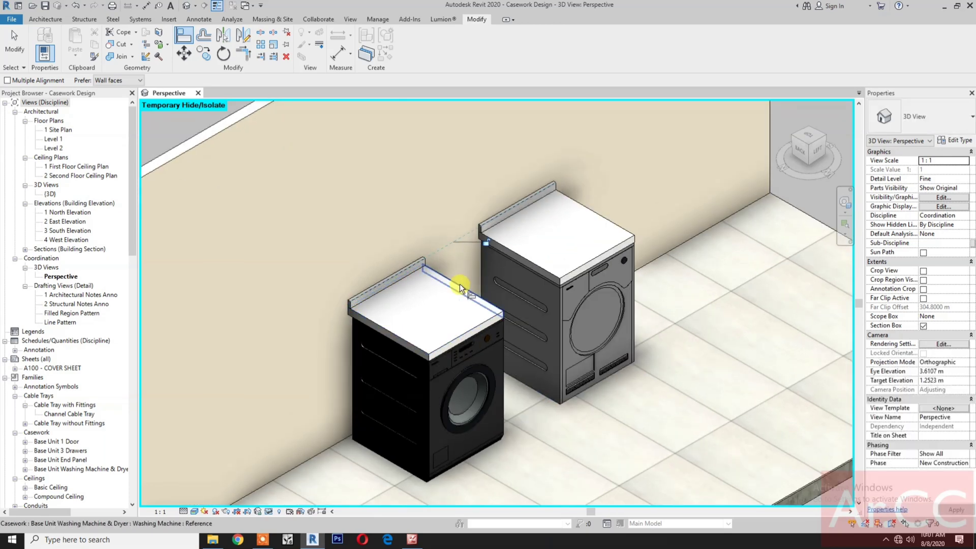
click(551, 243)
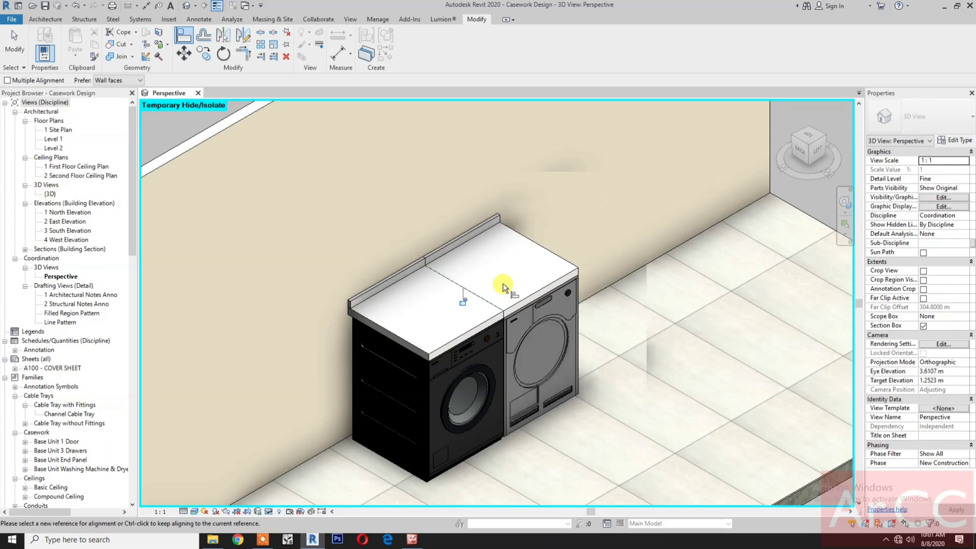
scroll(504, 289, down, 2)
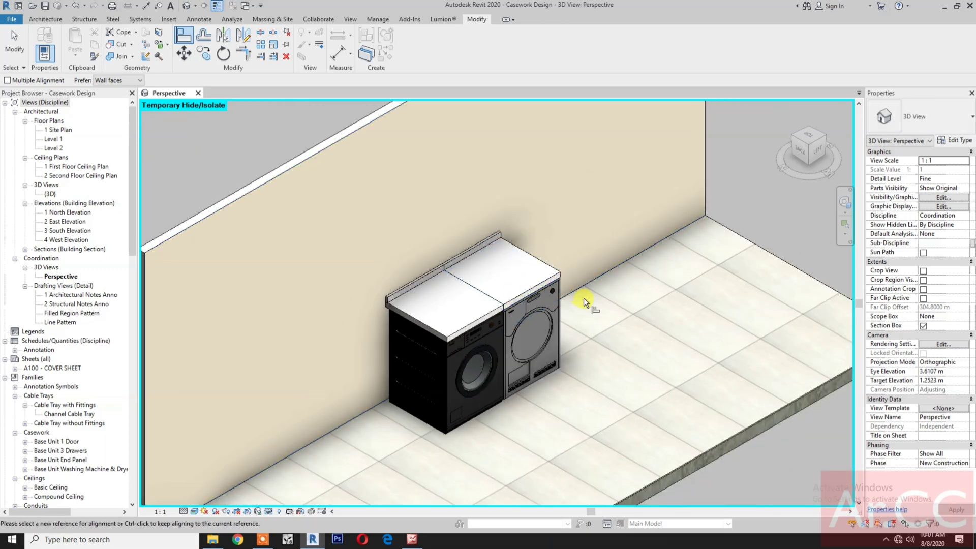
Place a BU1D-W60-D65-H90 door base unit on the floor left of the washer.
click(25, 441)
scroll(56, 452, down, 1)
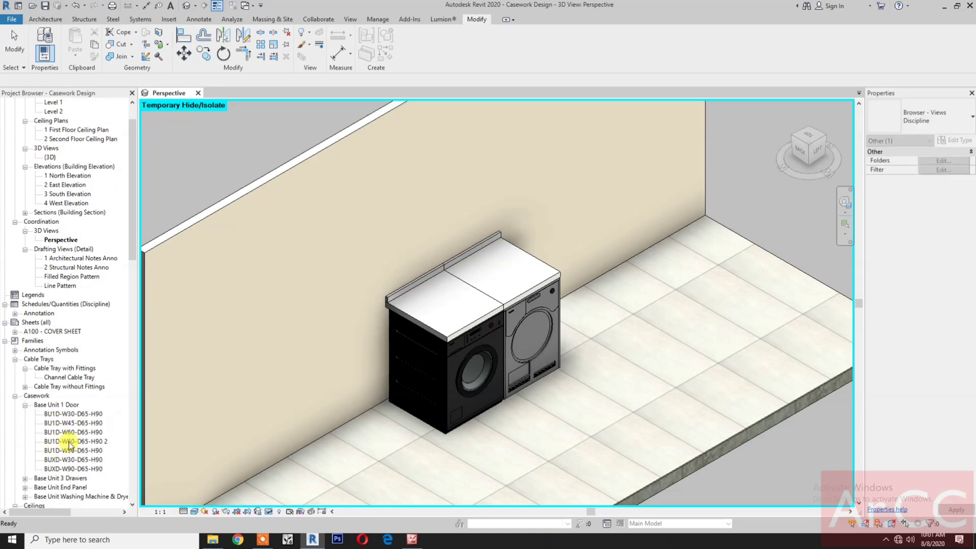
drag(76, 436, 307, 398)
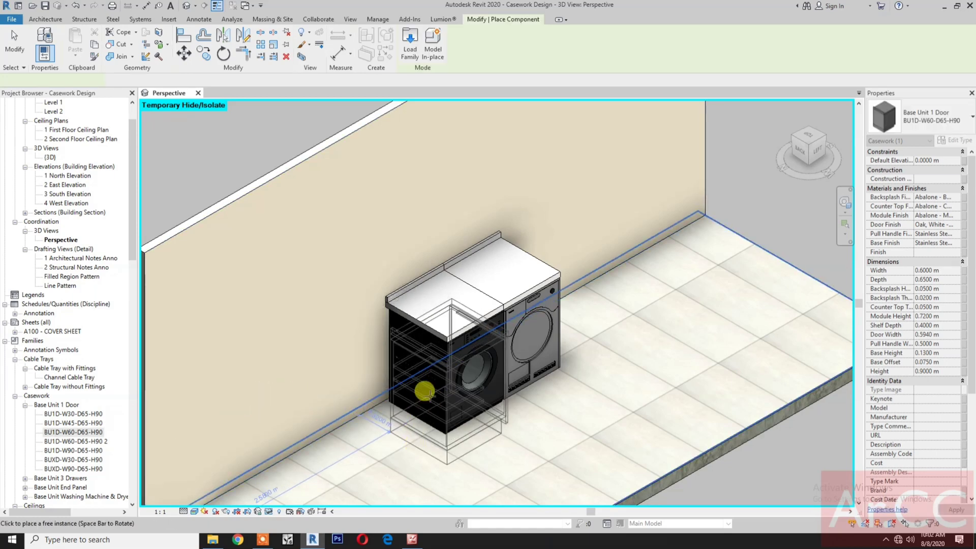
scroll(439, 413, down, 2)
middle_drag(435, 399, 468, 342)
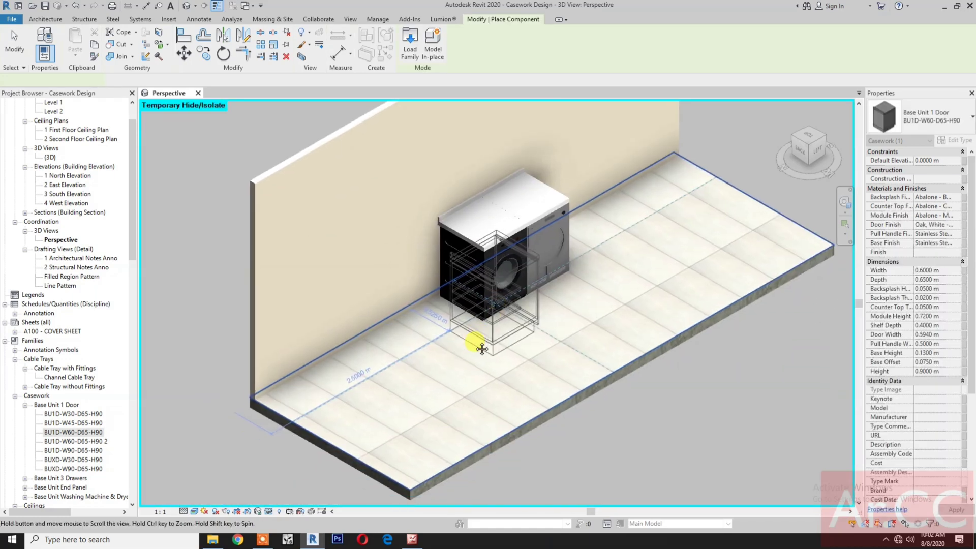
middle_drag(463, 394, 453, 387)
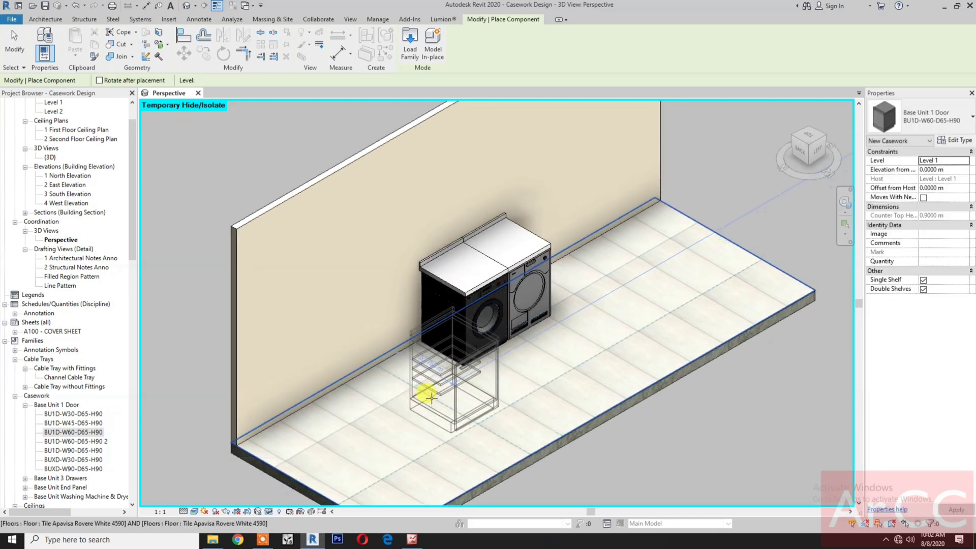
click(431, 398)
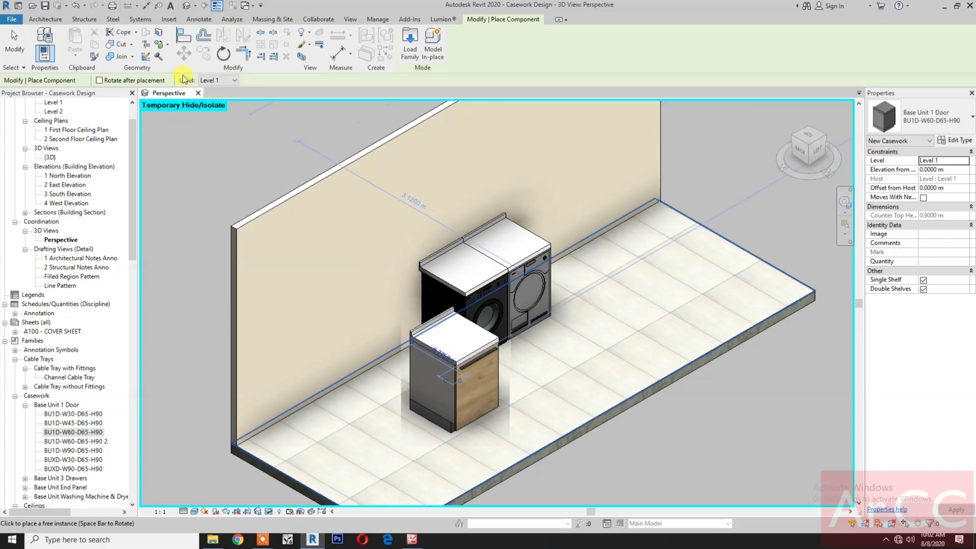
Align the door unit's back and side flush with the washer, then select it.
click(182, 40)
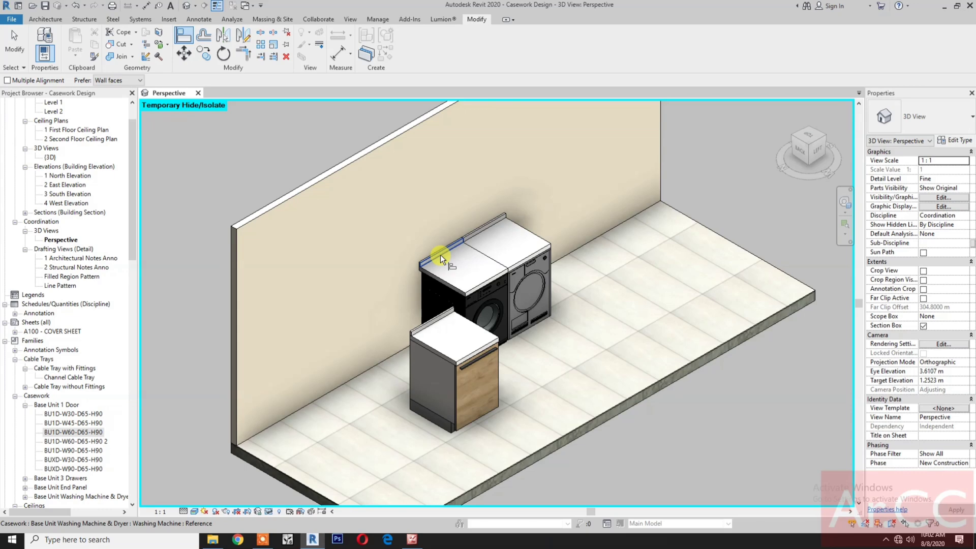
click(440, 259)
click(435, 322)
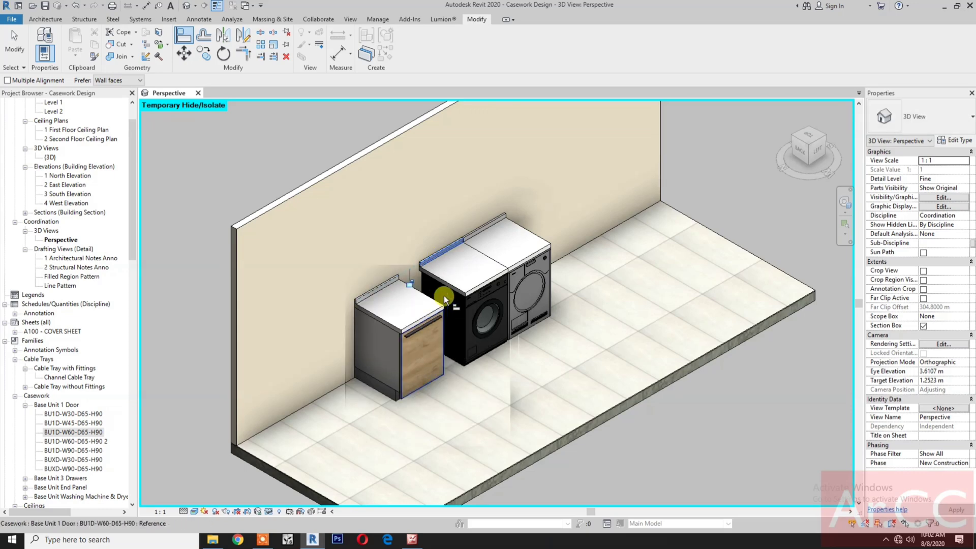
scroll(444, 299, up, 2)
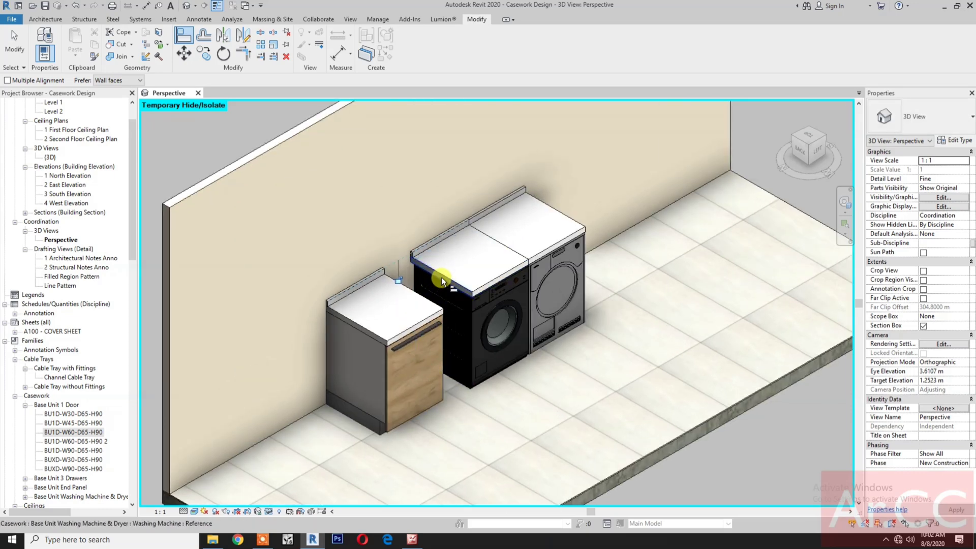
click(442, 279)
click(398, 280)
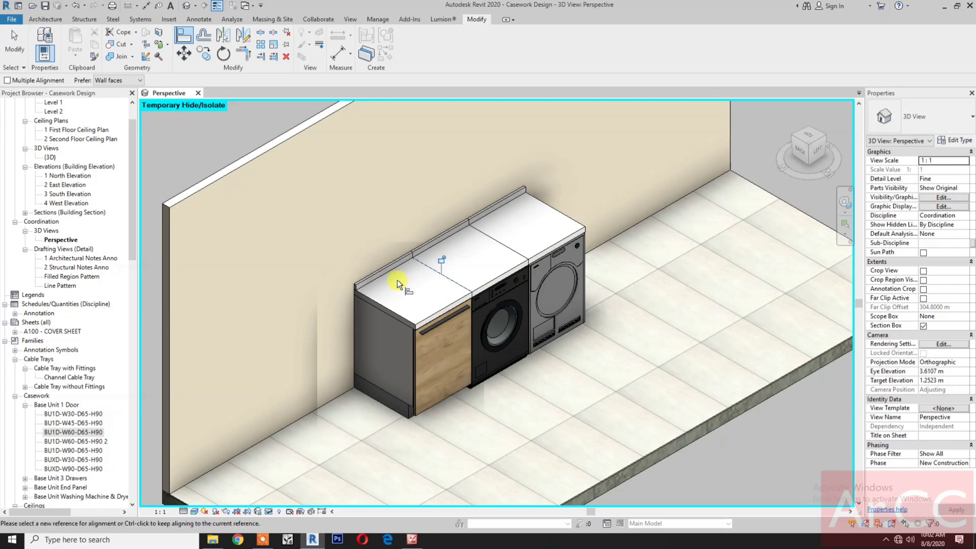
key(Escape)
key(Escape)
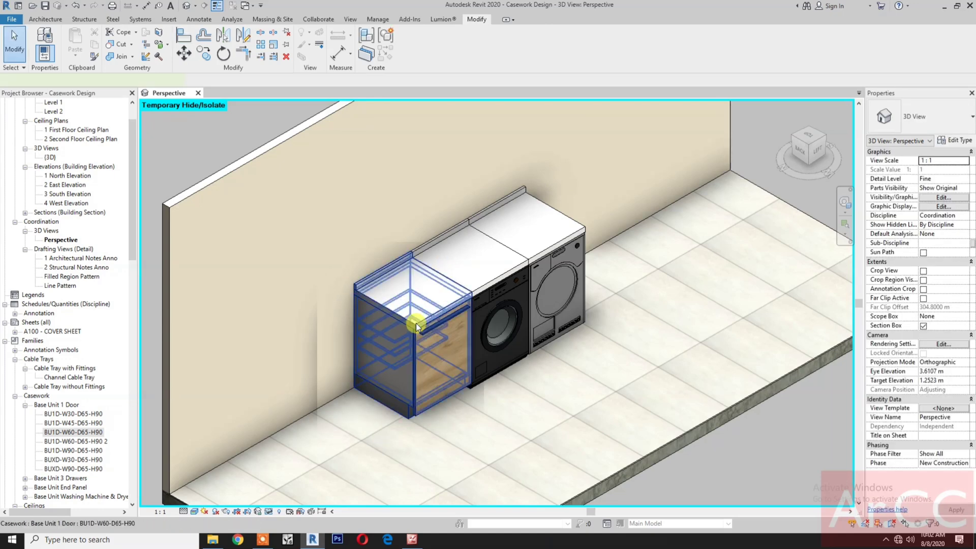
click(415, 323)
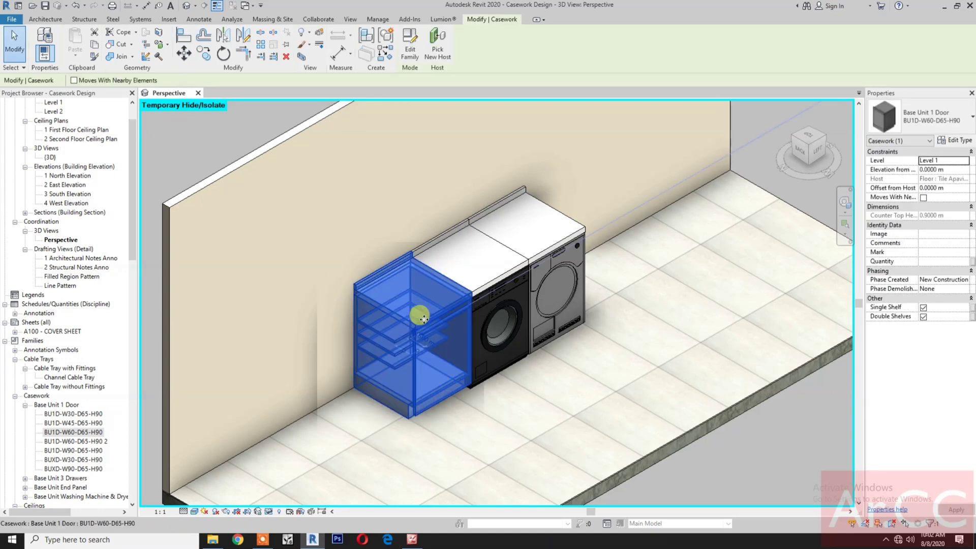
Duplicate the cabinet type as 'BU1D-W60-D65-H90 Shelf' with Door On/Off unchecked.
click(962, 141)
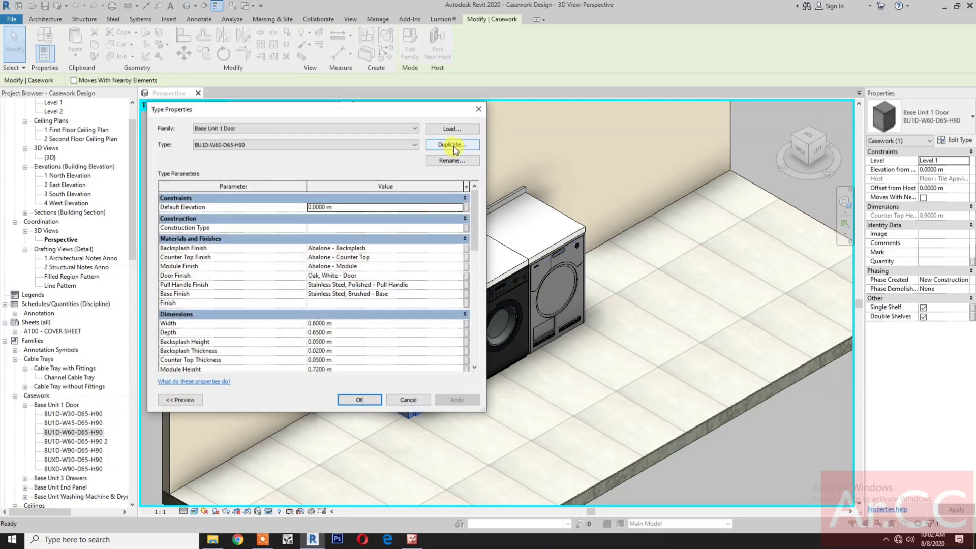
click(450, 145)
click(407, 248)
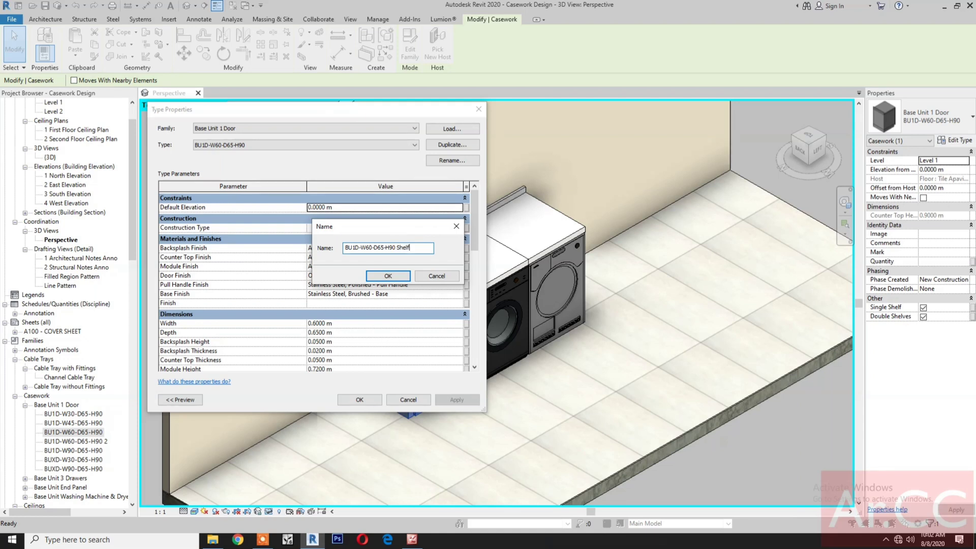
click(388, 276)
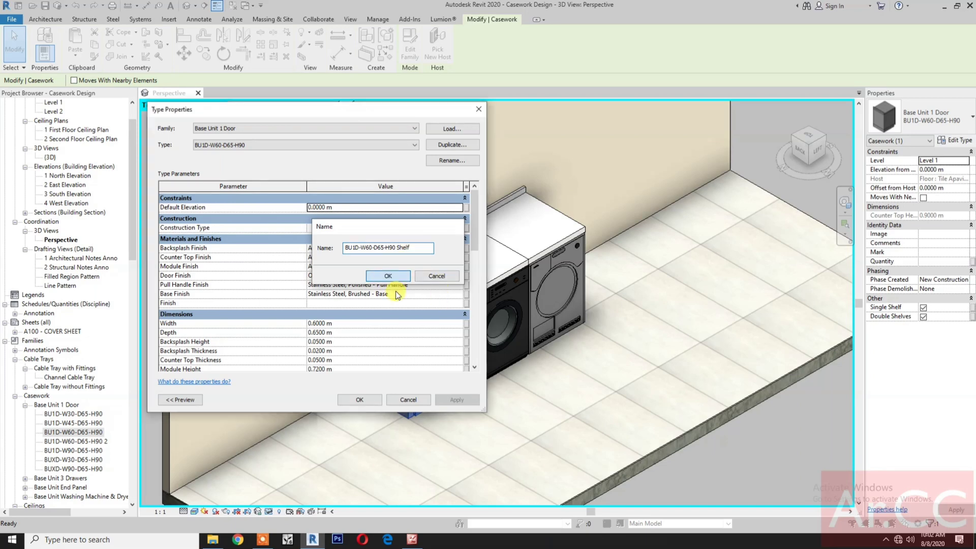
scroll(390, 323, down, 10)
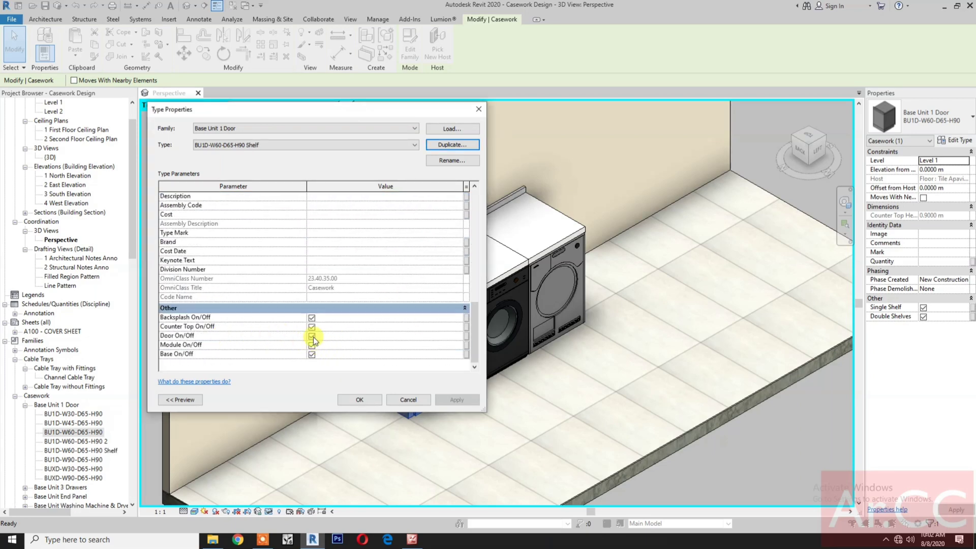
click(312, 336)
click(358, 400)
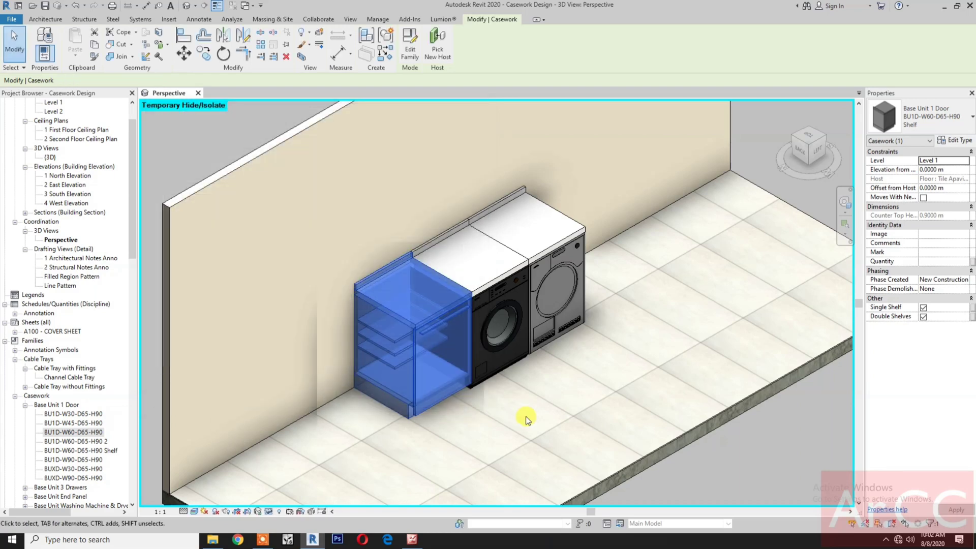
click(525, 416)
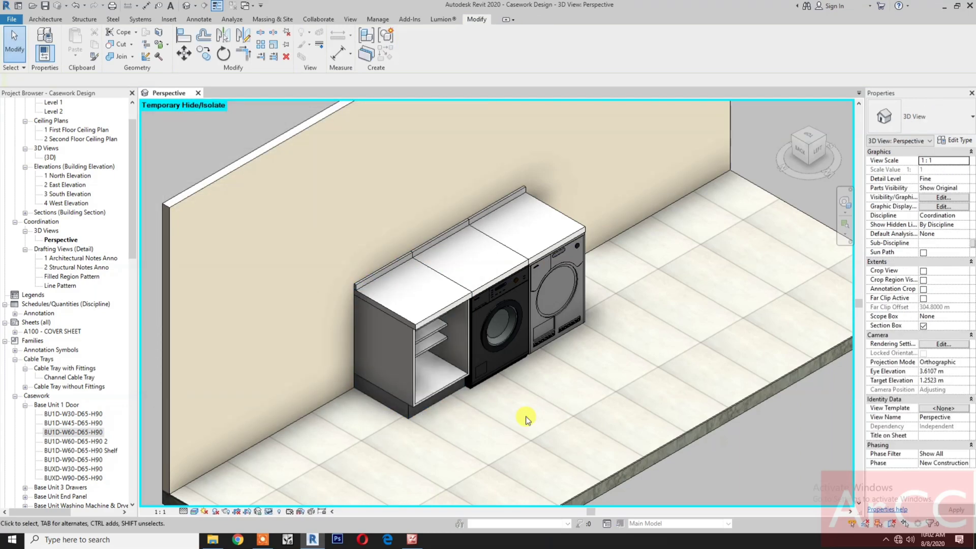
Uncheck Single Shelf and set the Shelf Depth to 0.6 m.
click(456, 390)
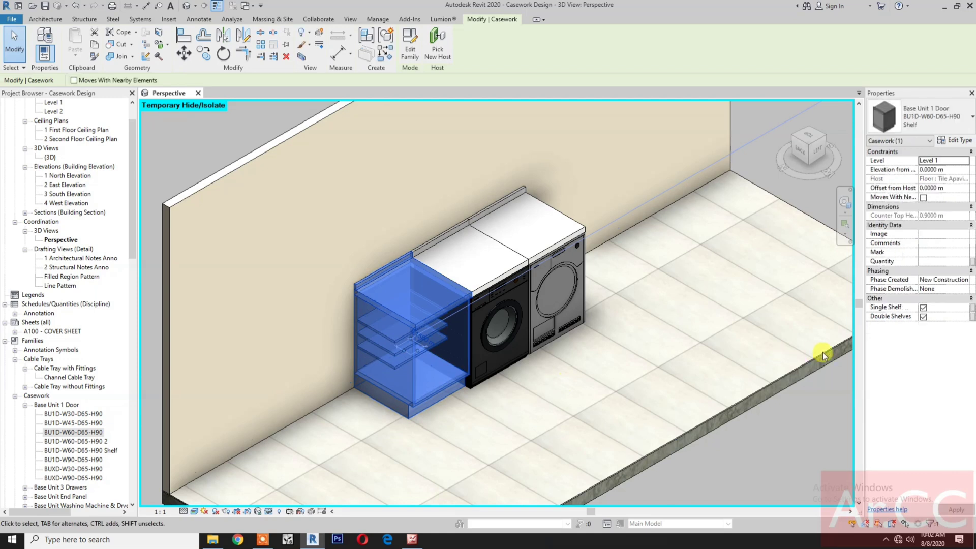
click(923, 307)
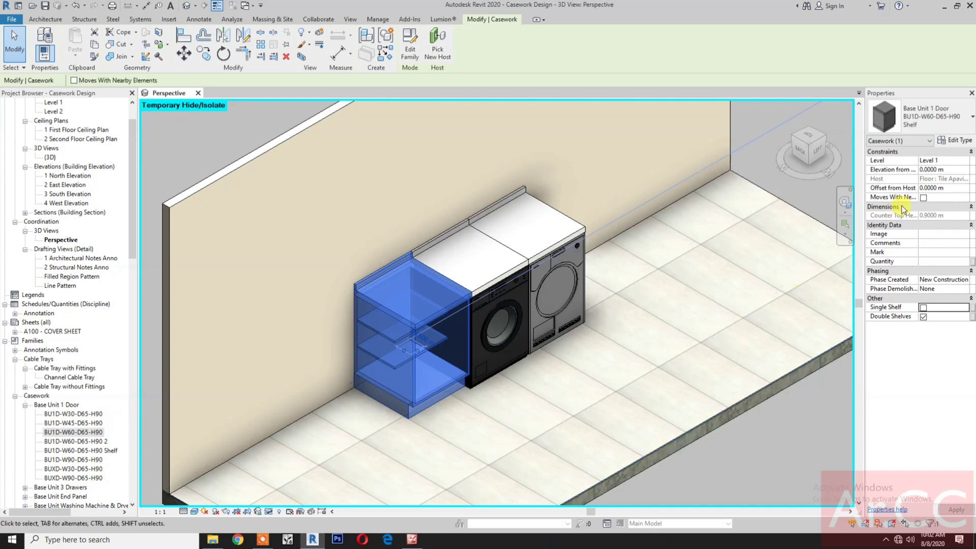
click(956, 141)
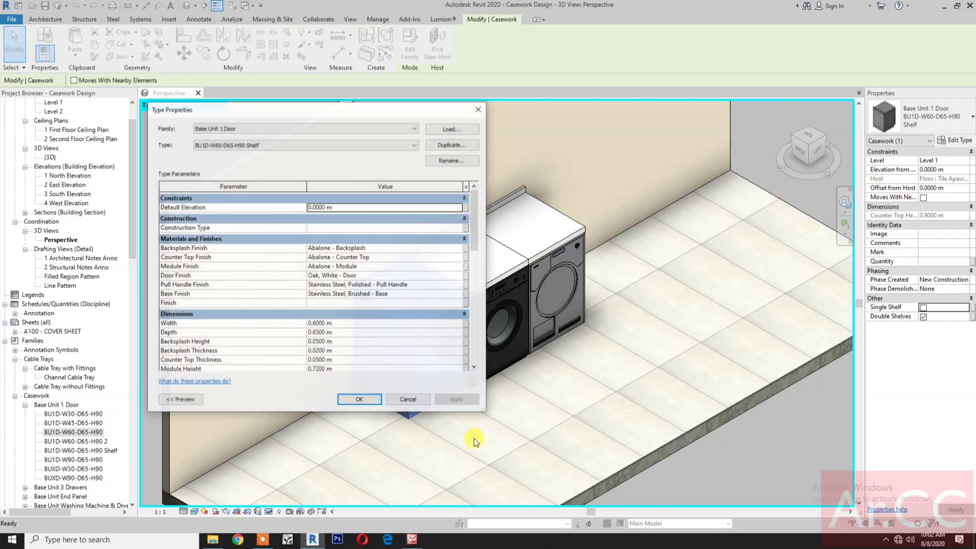
scroll(228, 305, down, 5)
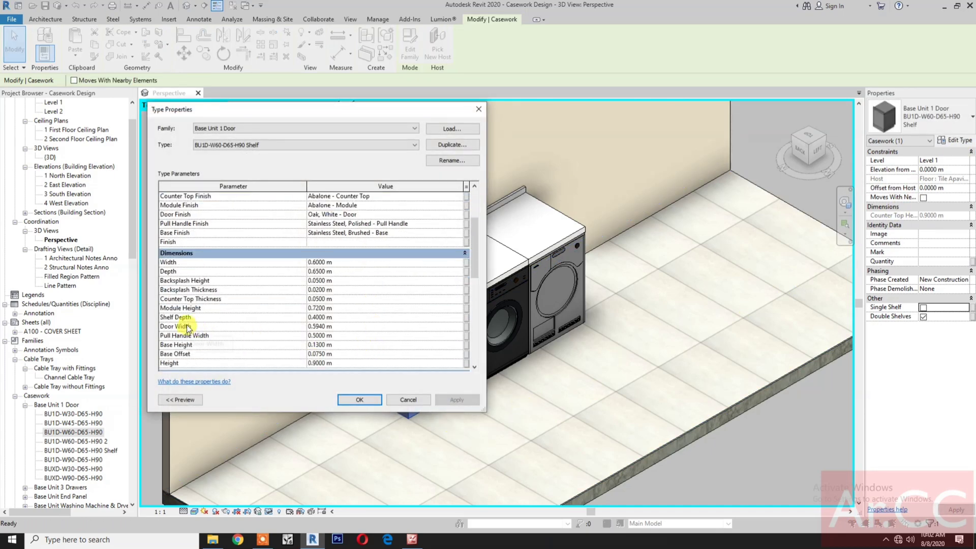
click(374, 318)
text(0.6)
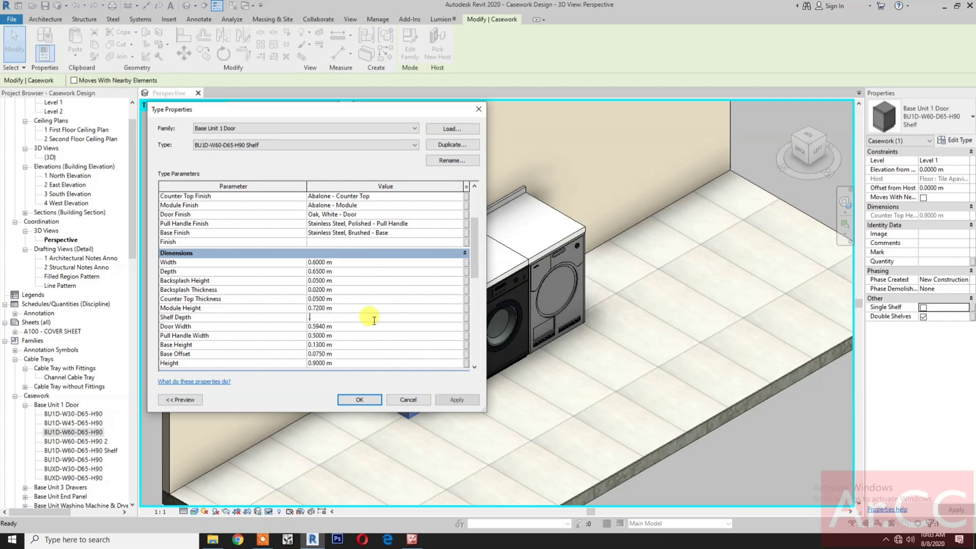
click(358, 402)
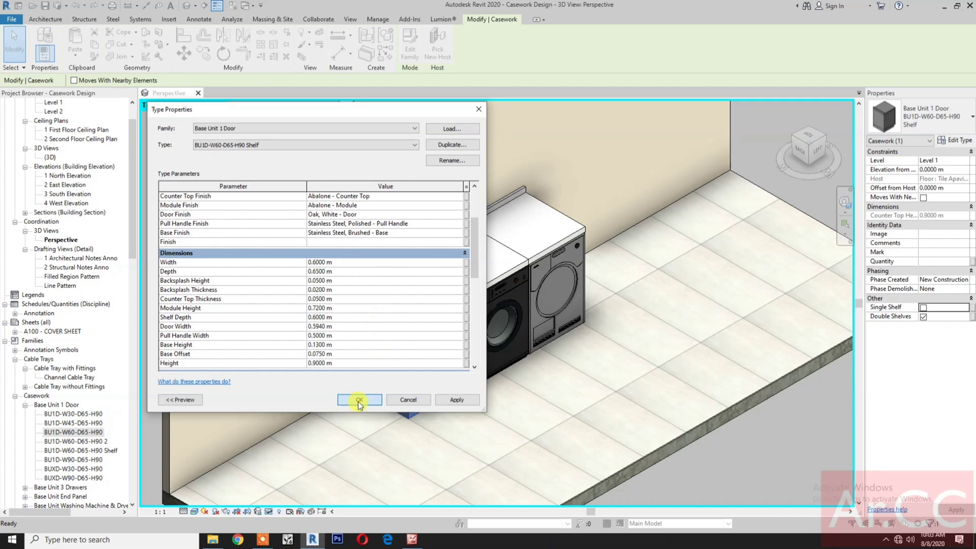
click(481, 455)
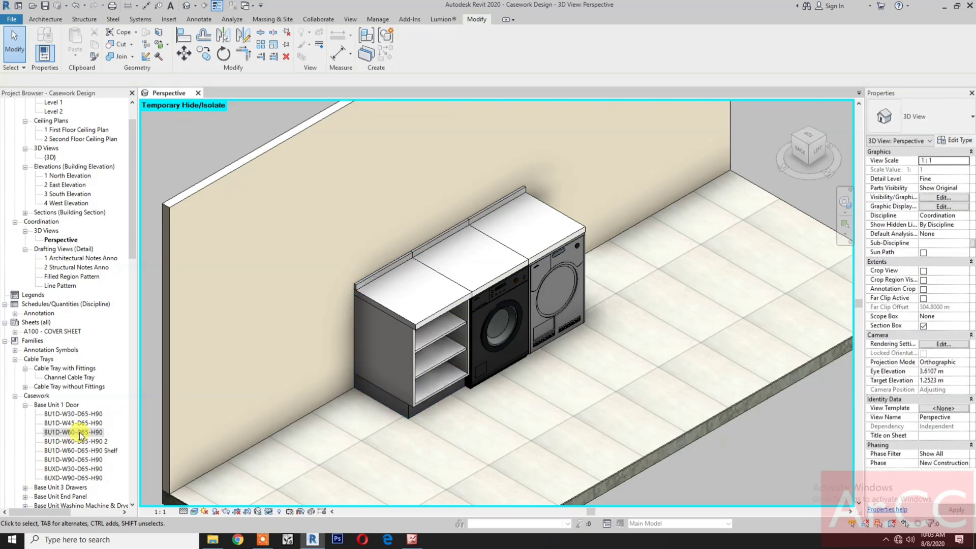
Place another BU1D-W60-D65-H90 door cabinet at the left end and align its back with the backsplash.
drag(80, 436, 369, 434)
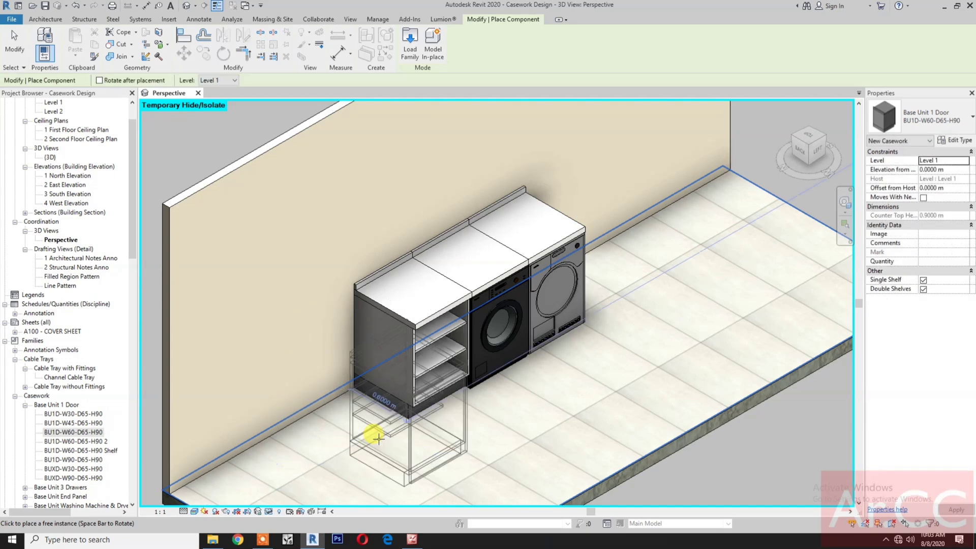
click(365, 430)
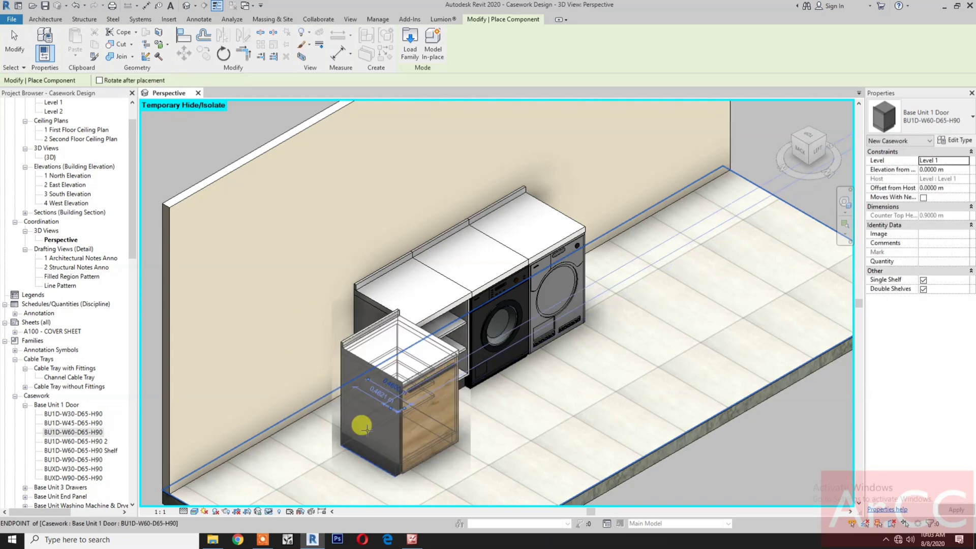
click(183, 35)
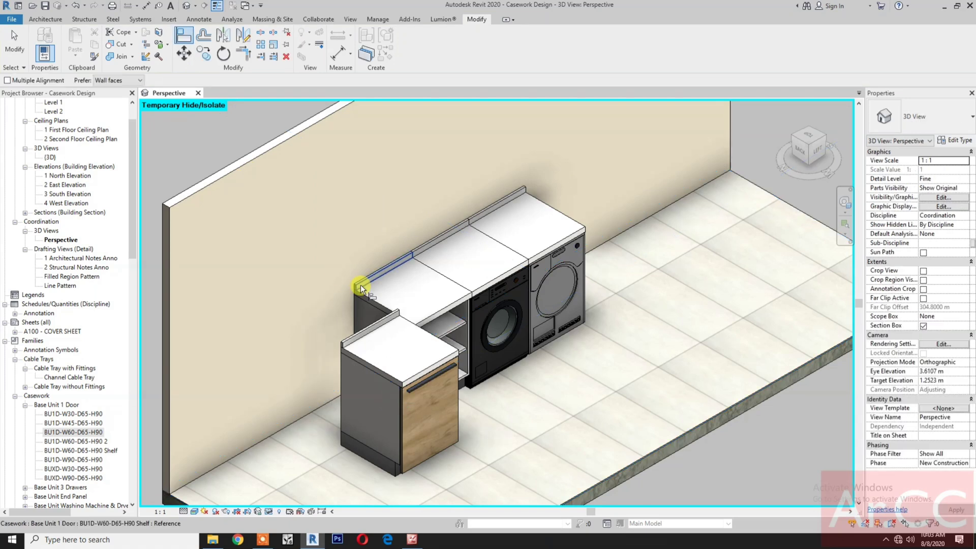
click(361, 285)
click(361, 334)
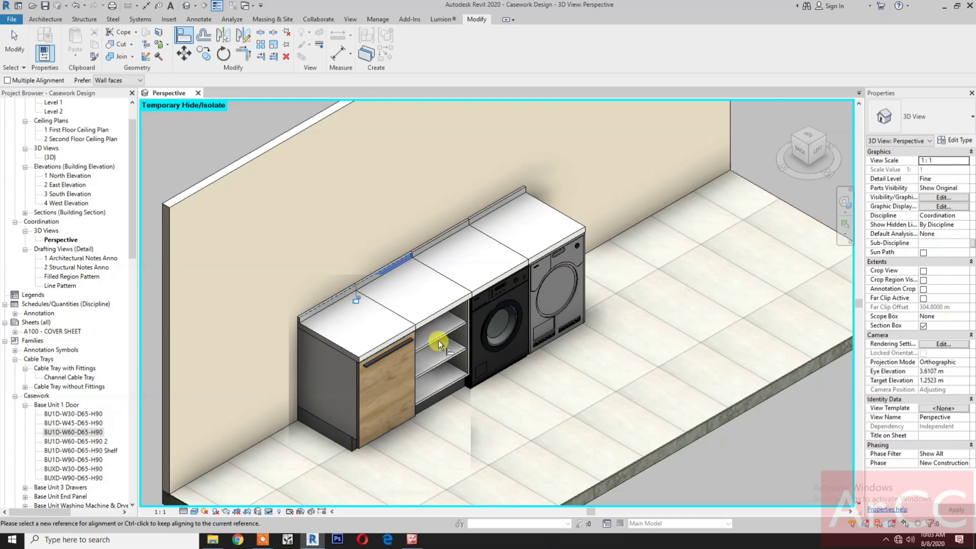
scroll(405, 300, up, 2)
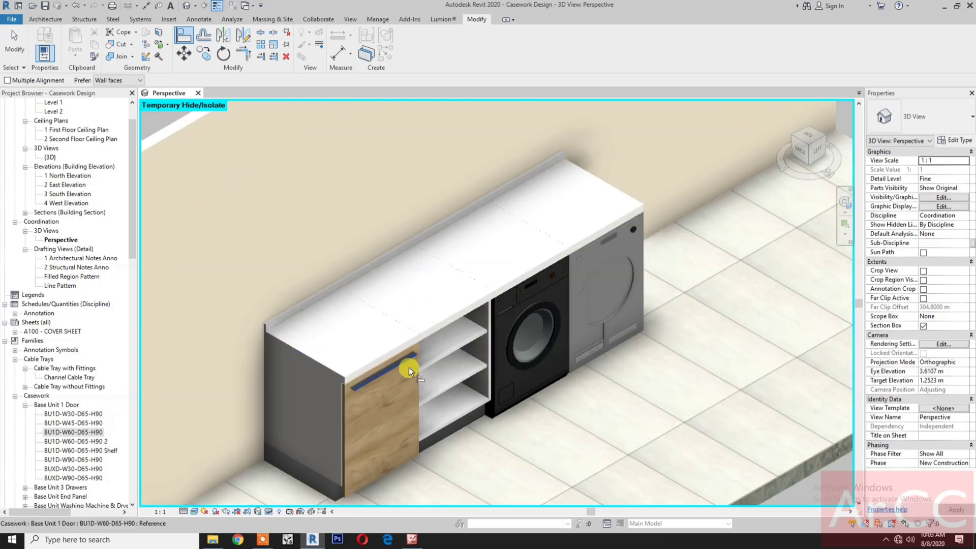
scroll(425, 368, down, 3)
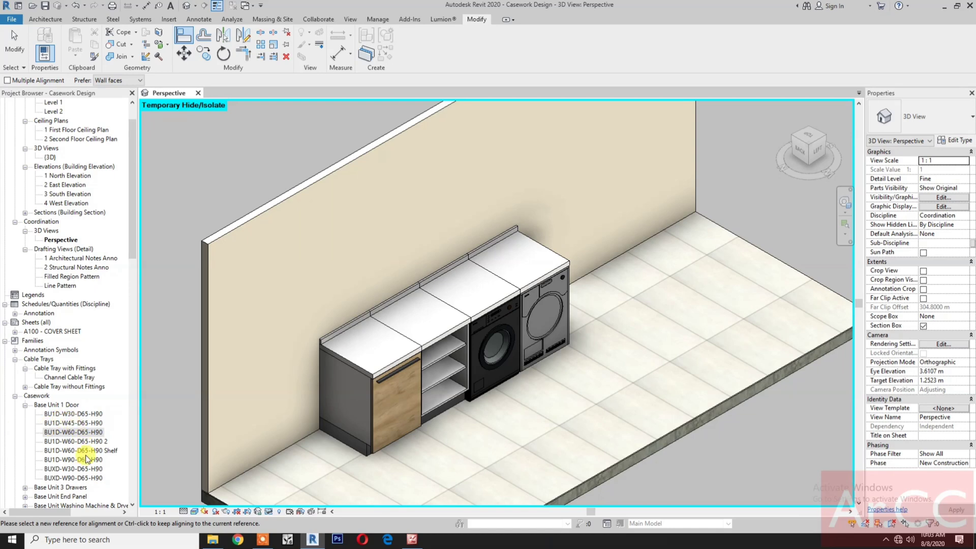
scroll(77, 460, down, 1)
Place a rotated BU3D-W60-D65-H90 three-drawer unit beside the dryer.
click(24, 469)
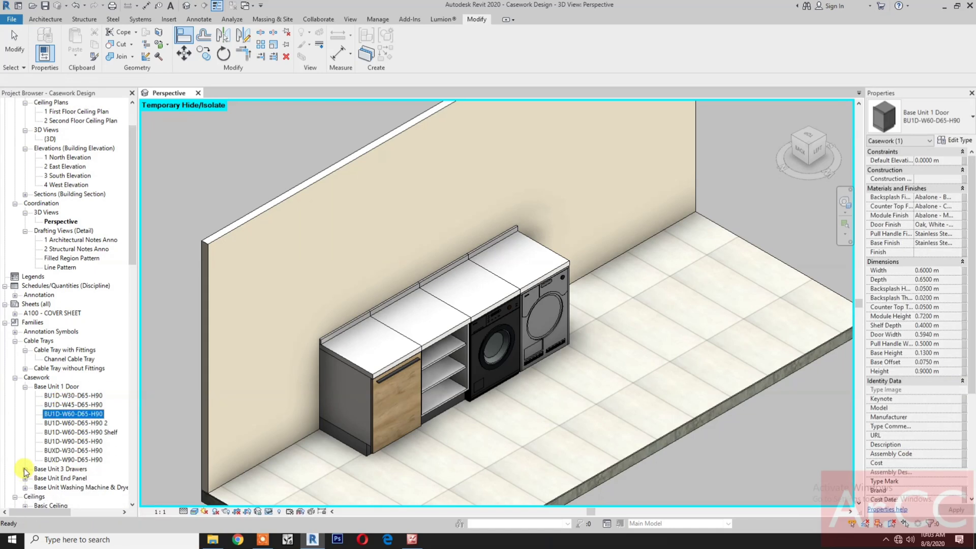
drag(56, 478, 595, 301)
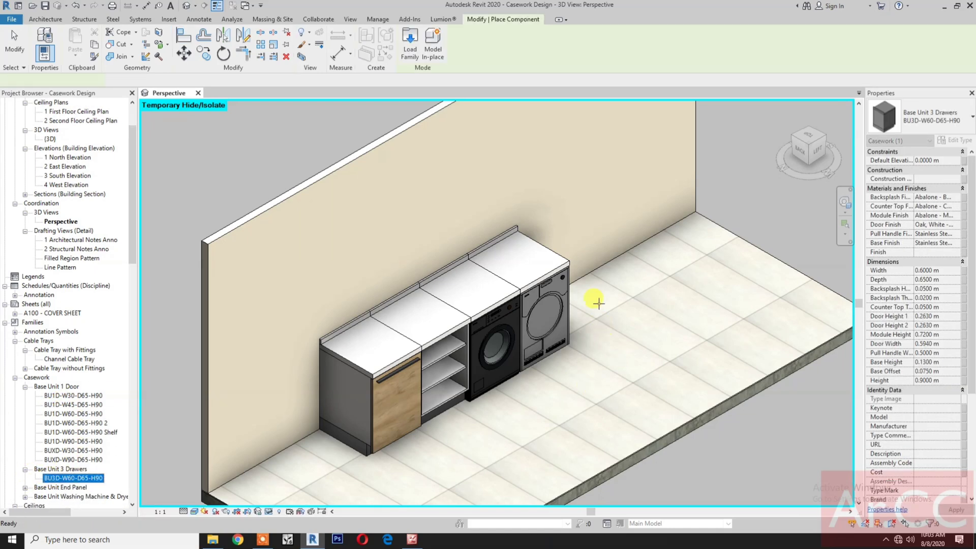
key(space)
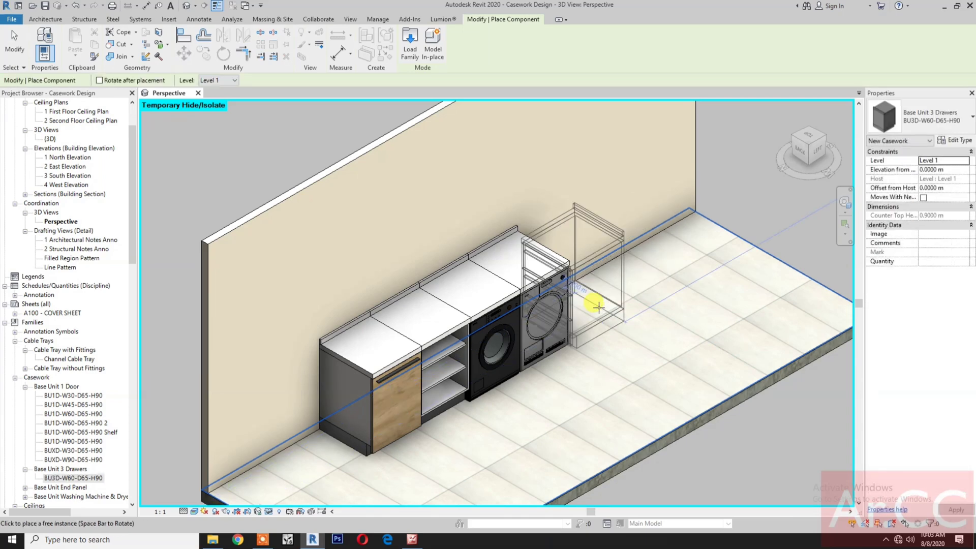
click(467, 143)
key(Escape)
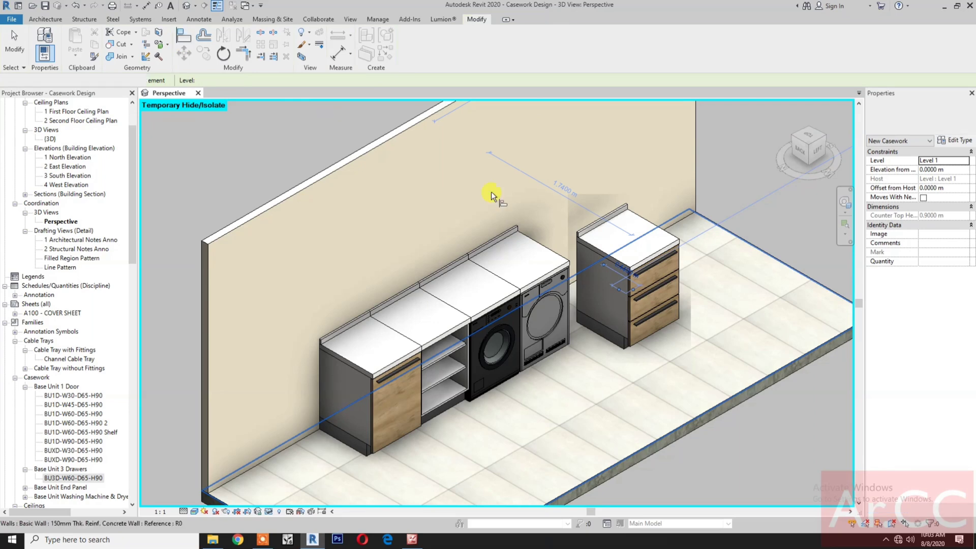
Align the drawer unit's back with the run and its side flush against the dryer.
key(a)
key(l)
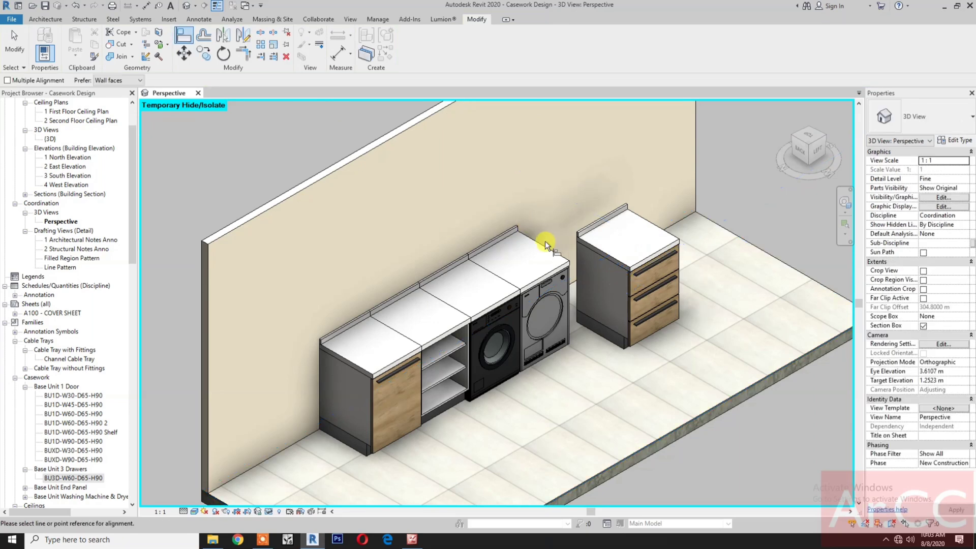
click(510, 231)
click(584, 232)
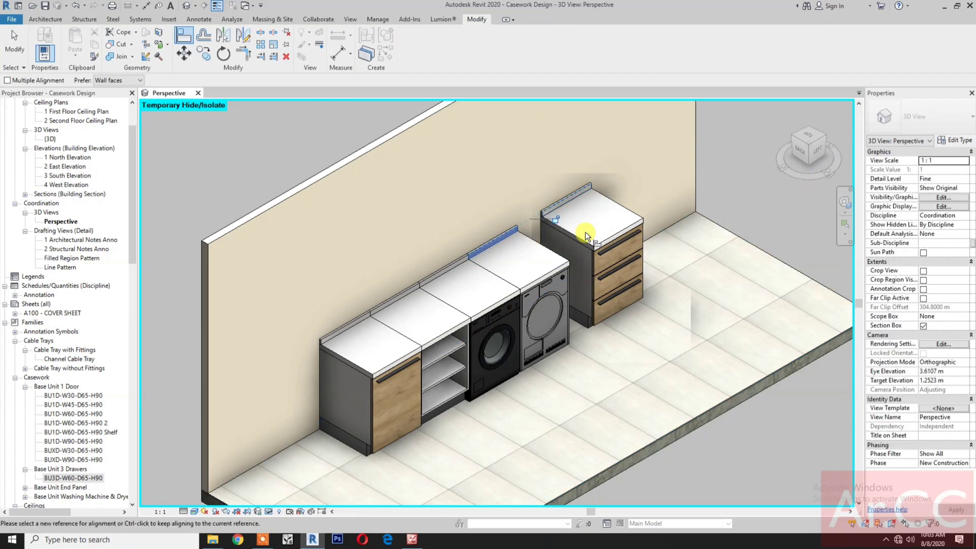
click(535, 240)
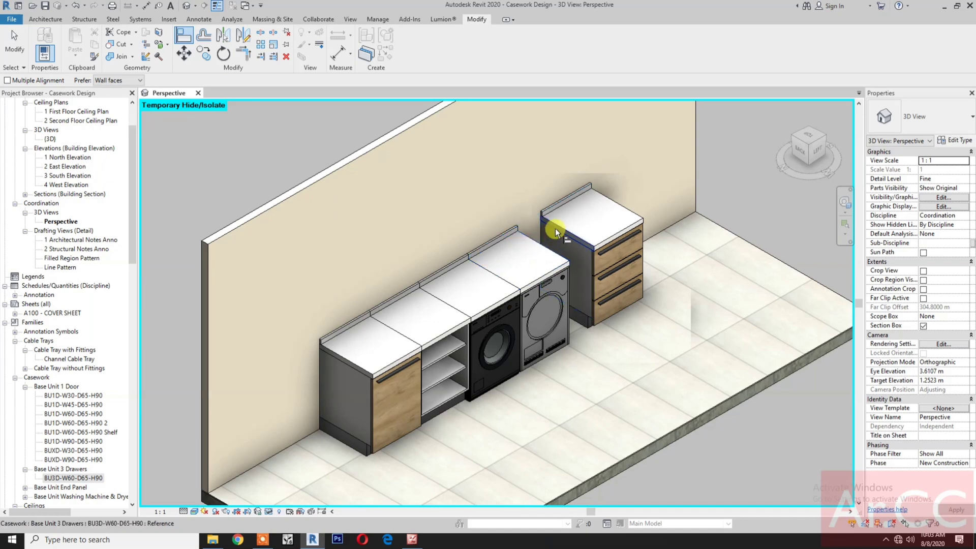
click(555, 232)
key(Escape)
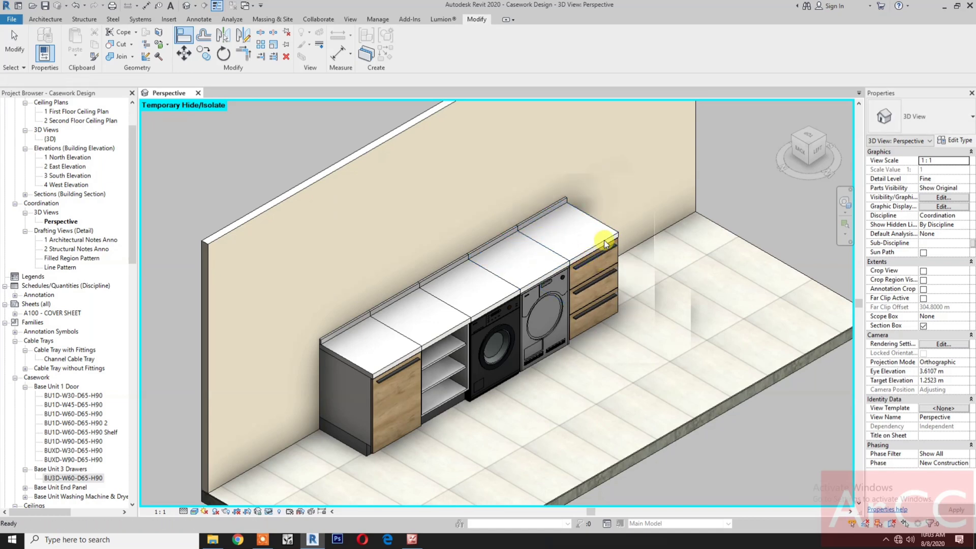
Mirror a copy of the drawer unit about its right edge.
click(604, 240)
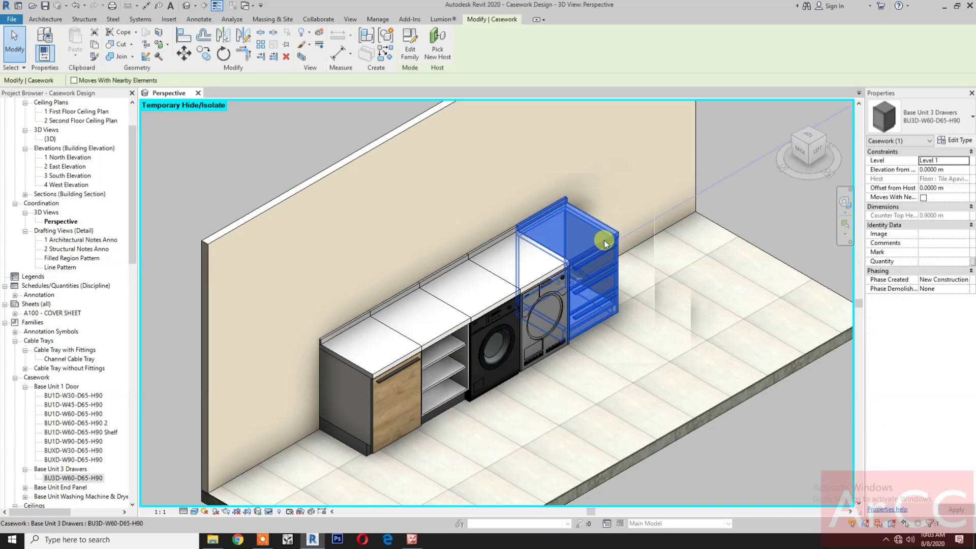
key(m)
key(m)
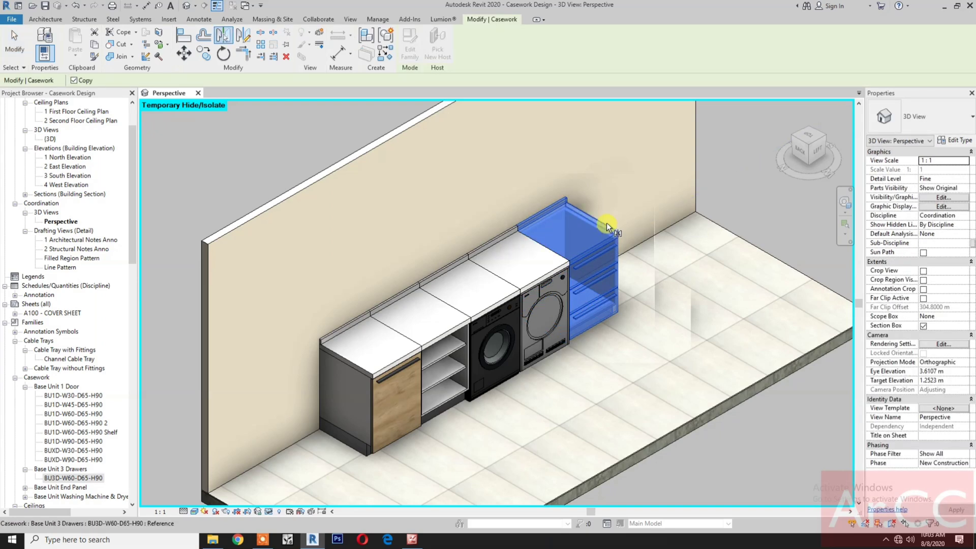
click(606, 223)
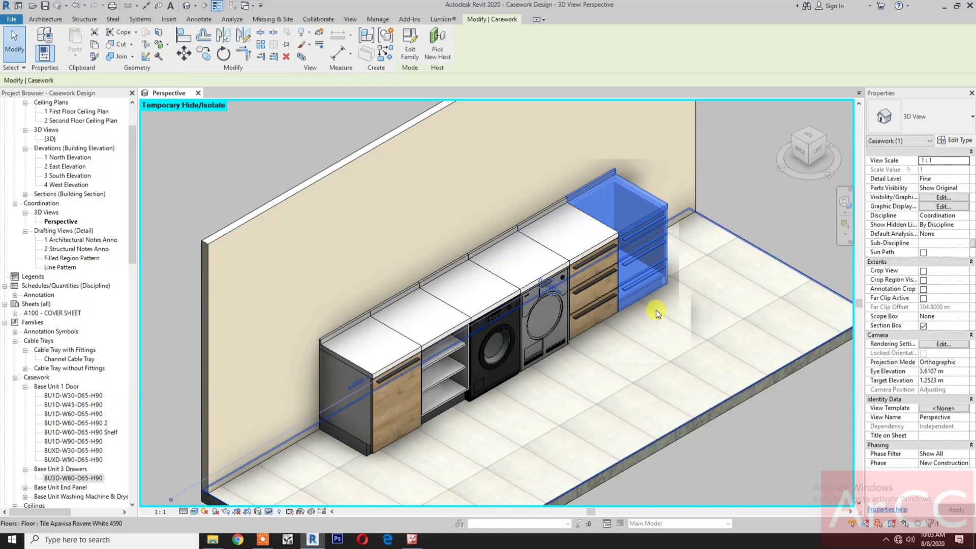
click(605, 355)
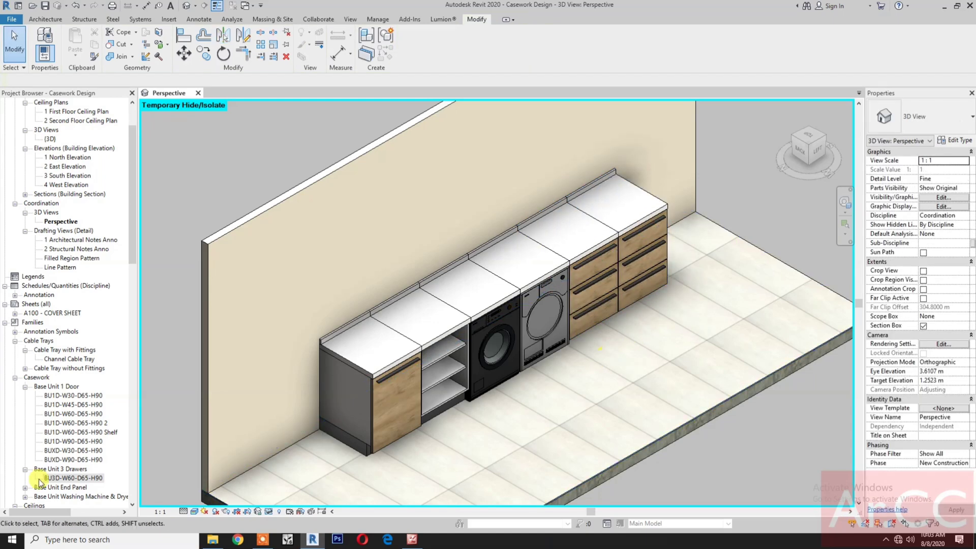
Place a BUEP-W10-D65-H90 end panel from the Project Browser at the run's left end.
scroll(75, 467, down, 2)
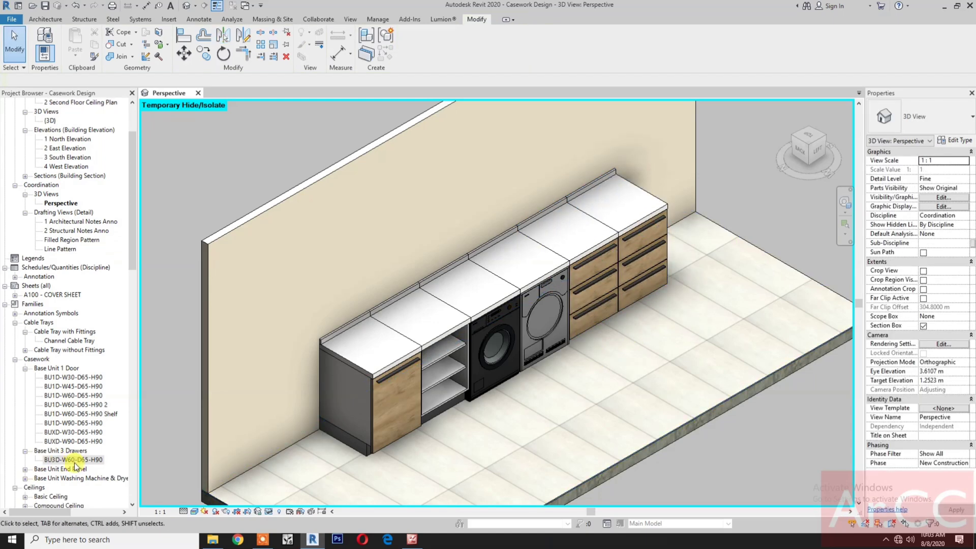
click(25, 469)
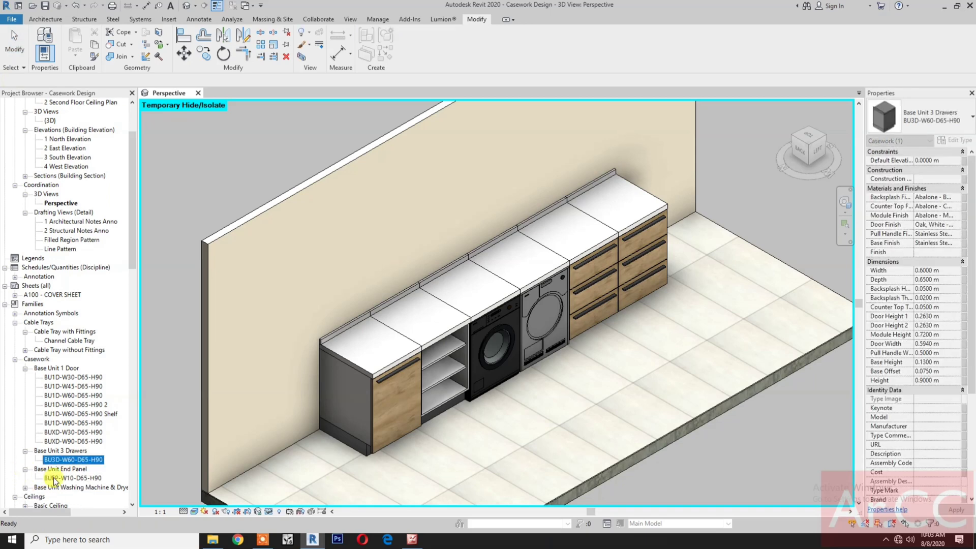
drag(72, 477, 370, 464)
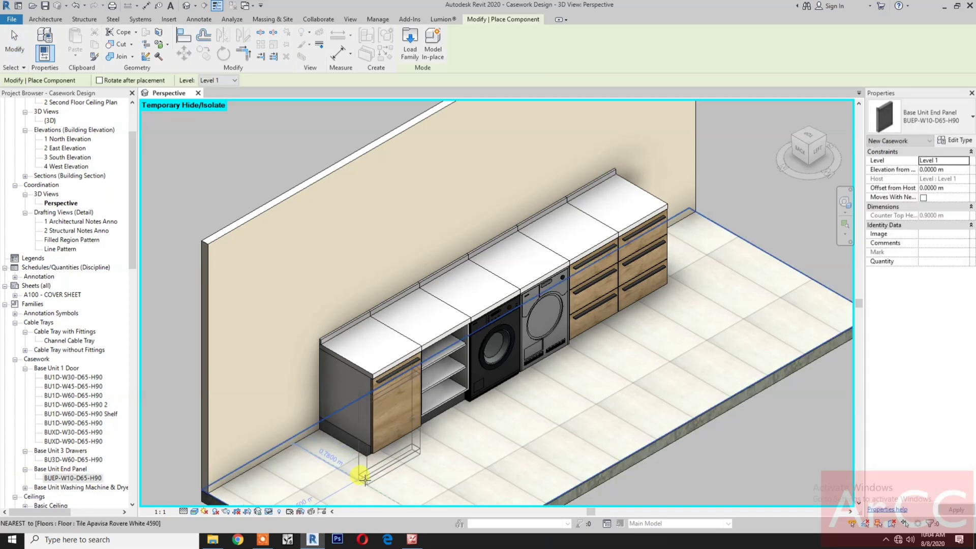
click(284, 466)
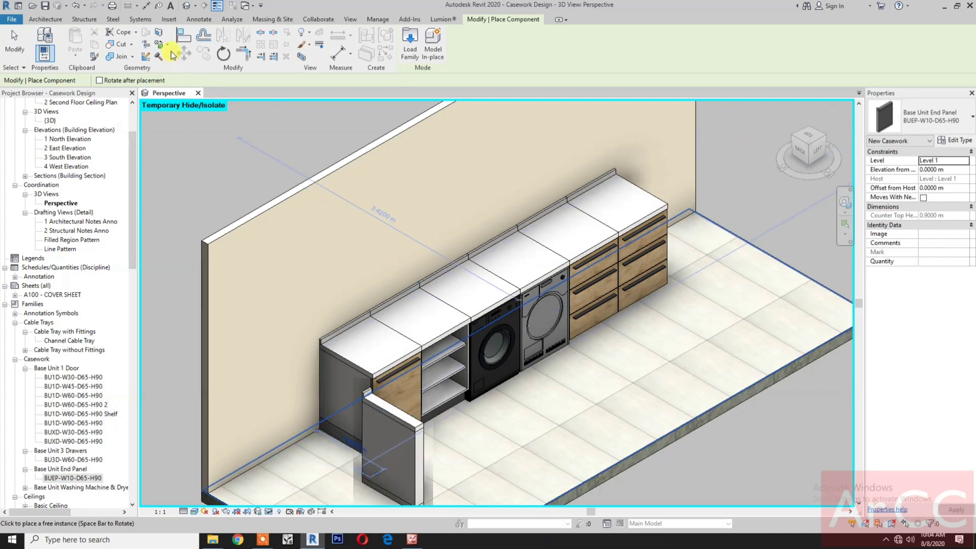
key(Escape)
key(Escape)
Align the end panel to the countertop back edge and the cabinet front edge using AL.
key(a)
key(l)
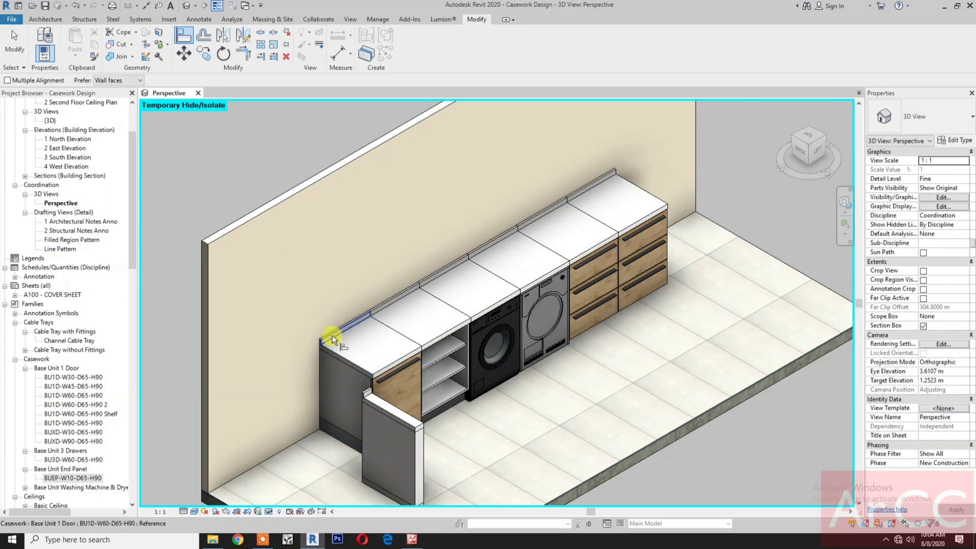
click(332, 335)
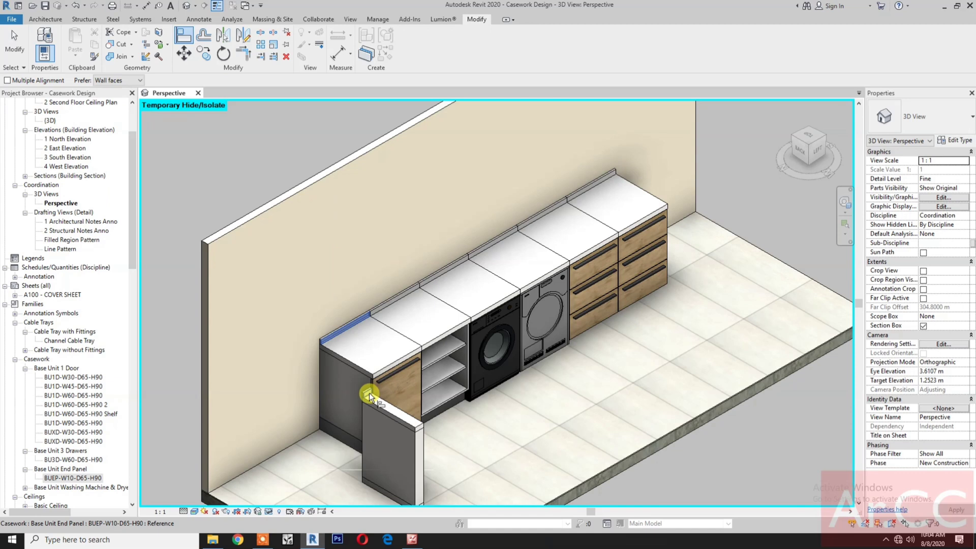
click(375, 395)
click(352, 365)
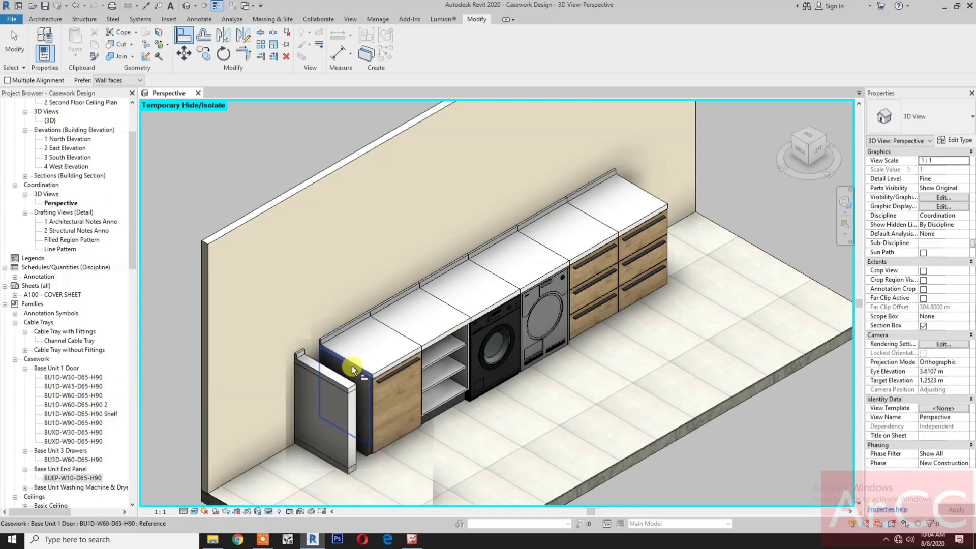
click(332, 370)
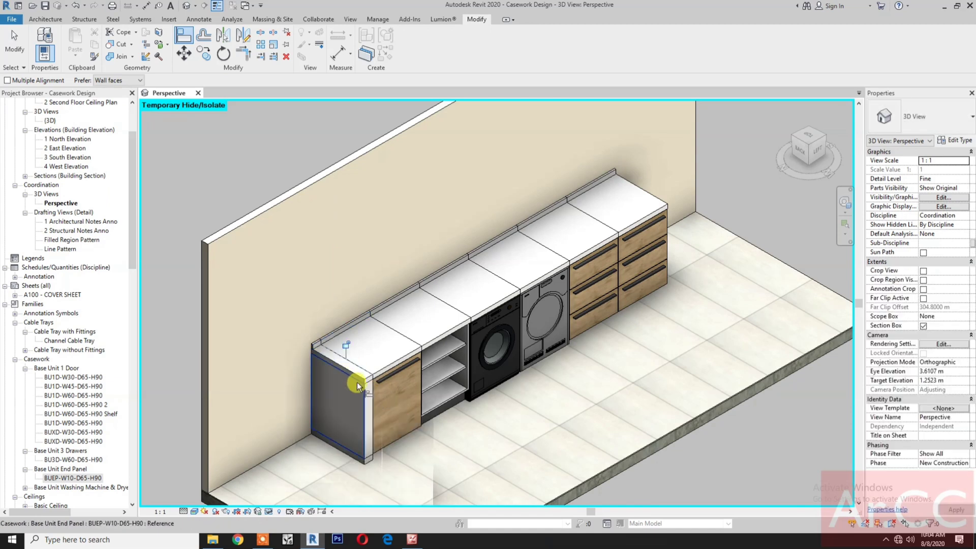
key(Escape)
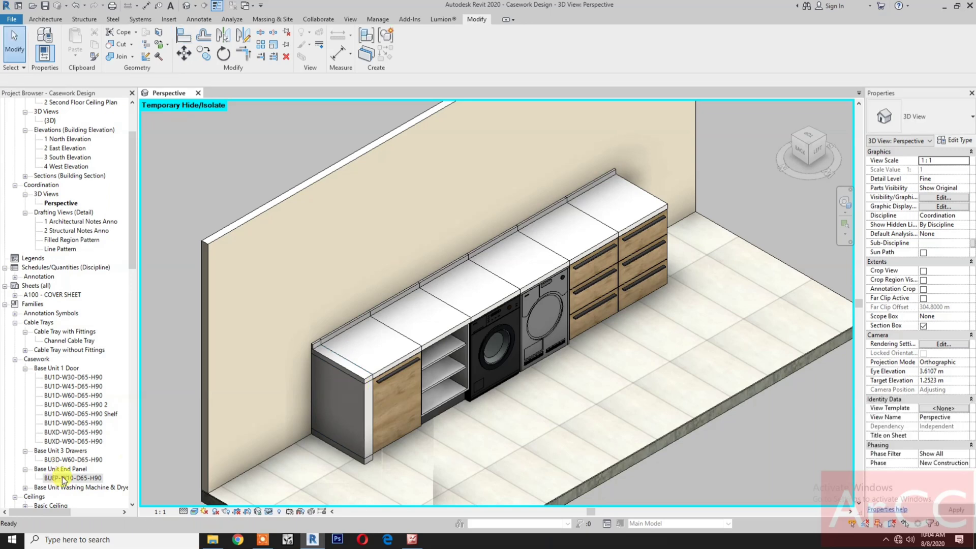
click(57, 477)
Place another BUEP-W10-D65-H90 end panel, rotated 90 degrees, near the run's right end.
drag(457, 425, 460, 422)
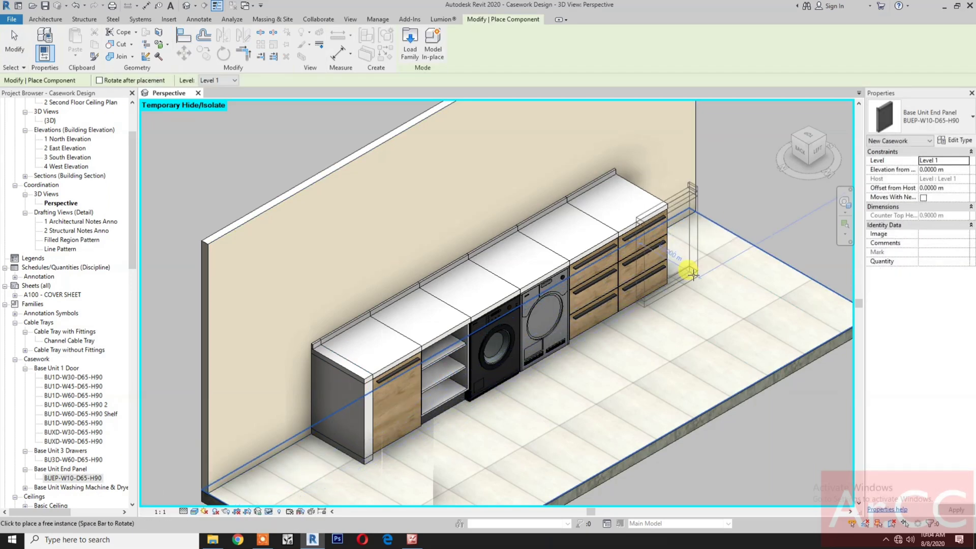
key(space)
click(692, 273)
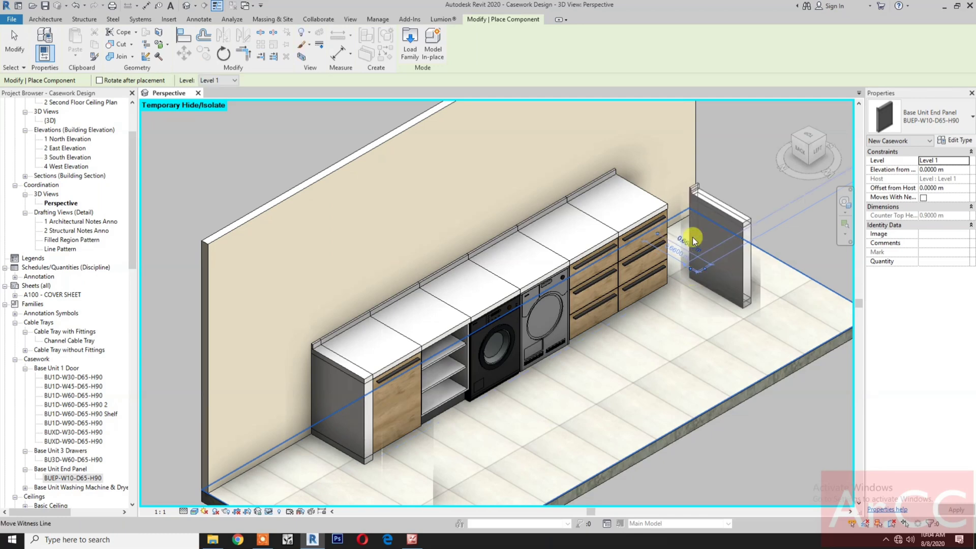
Align the right end panel to the countertop back edge and against the drawer unit's side.
click(181, 38)
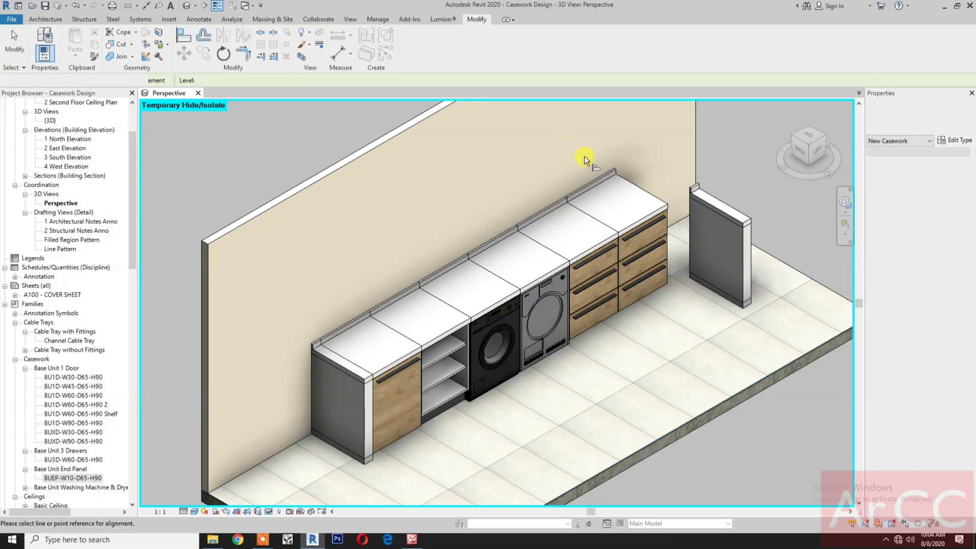
click(608, 176)
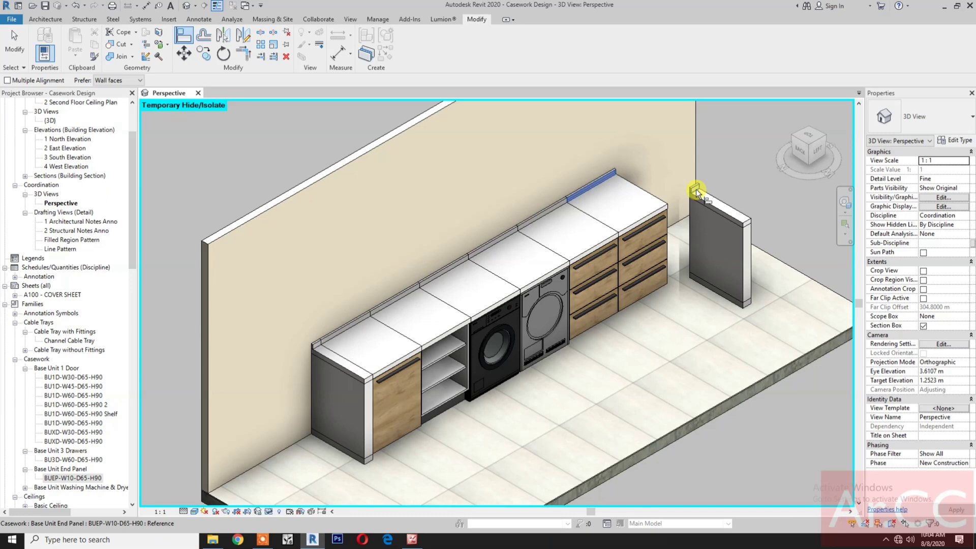
click(696, 189)
scroll(600, 169, up, 3)
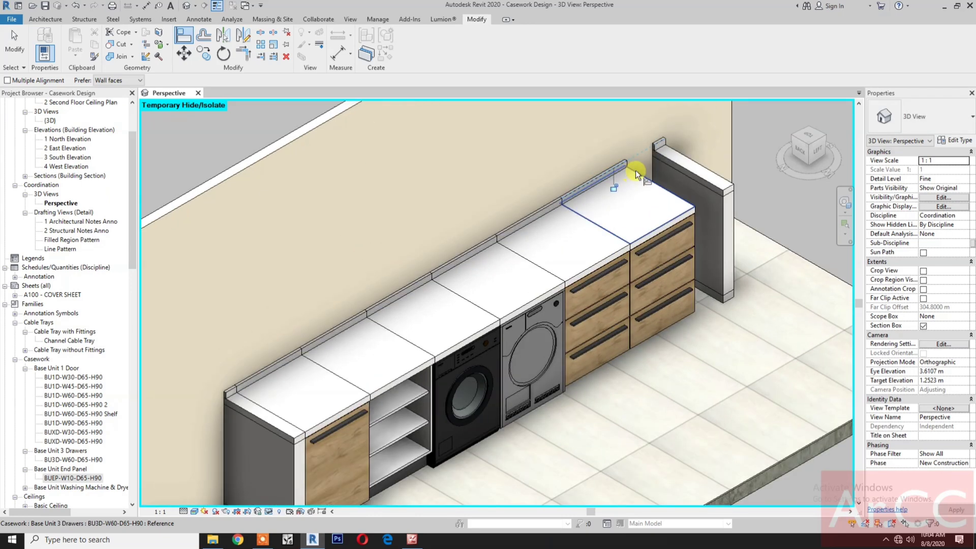
click(635, 170)
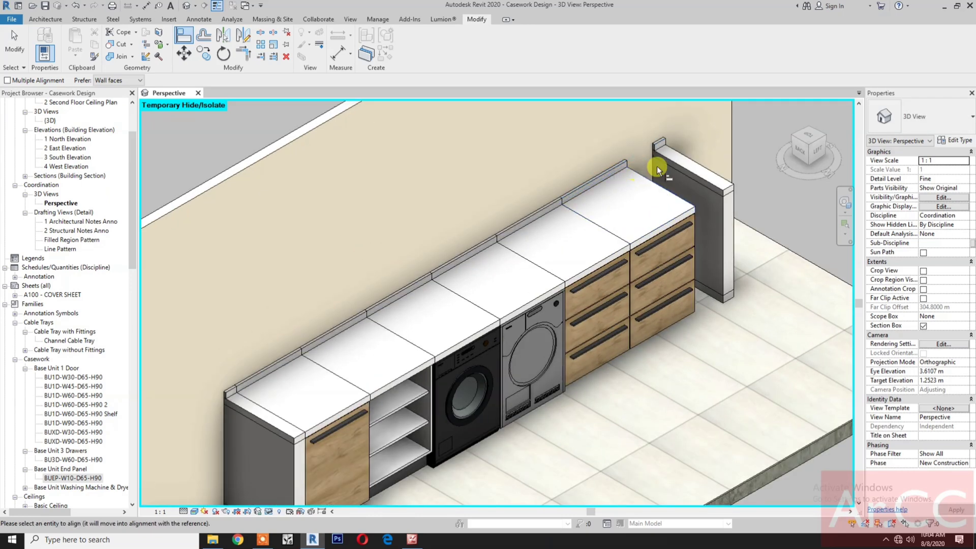
click(659, 169)
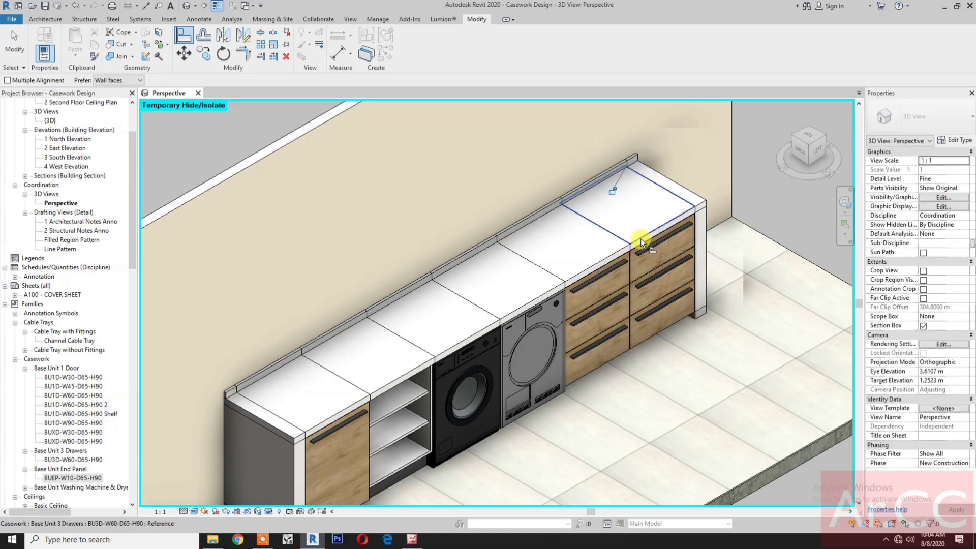
scroll(641, 243, down, 3)
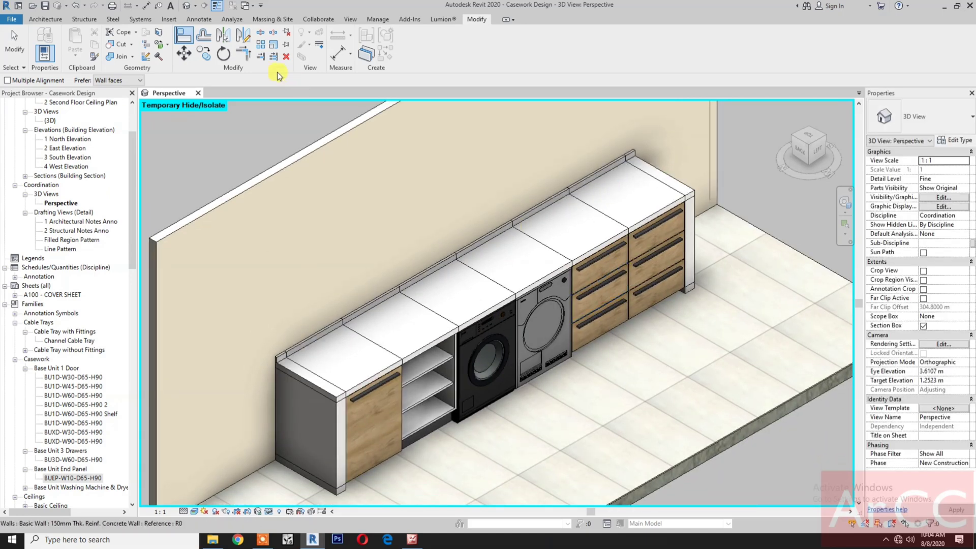
Set Linework to <Invisible lines> and hide the countertop seams and right-end corner edge.
click(318, 48)
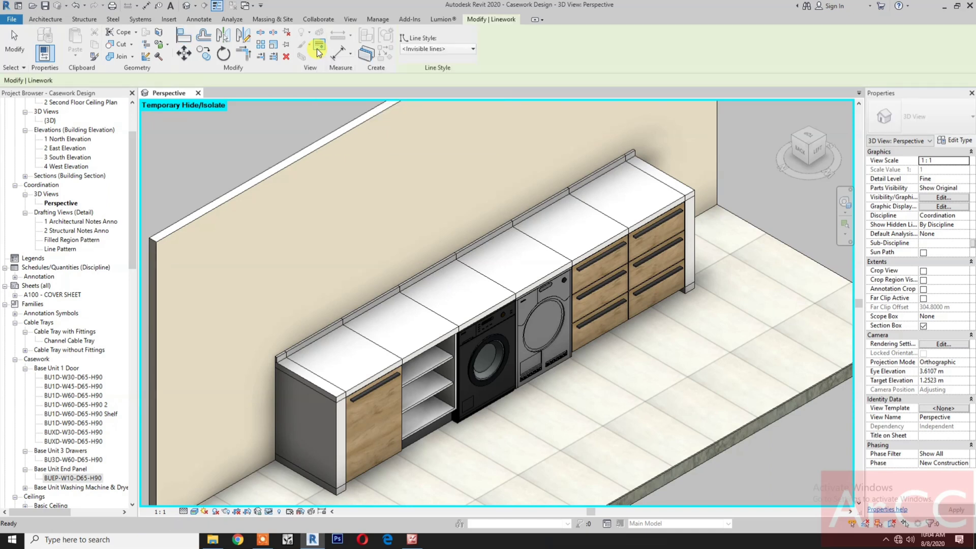
click(408, 51)
click(422, 61)
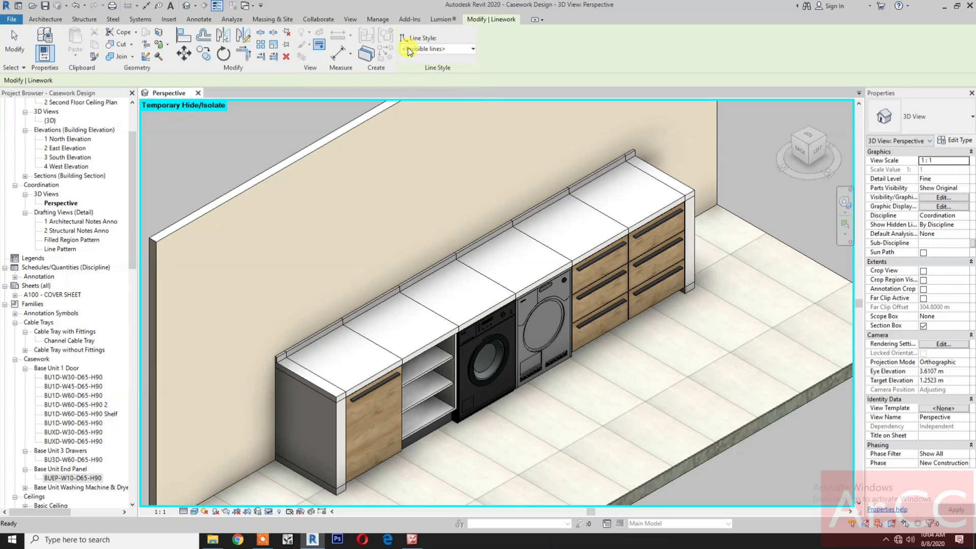
click(311, 371)
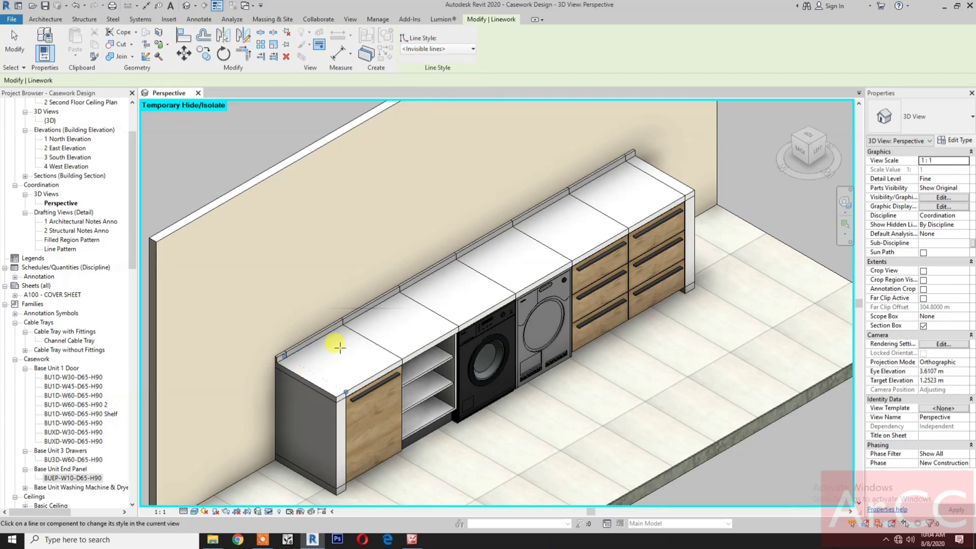
click(430, 308)
click(475, 274)
click(524, 234)
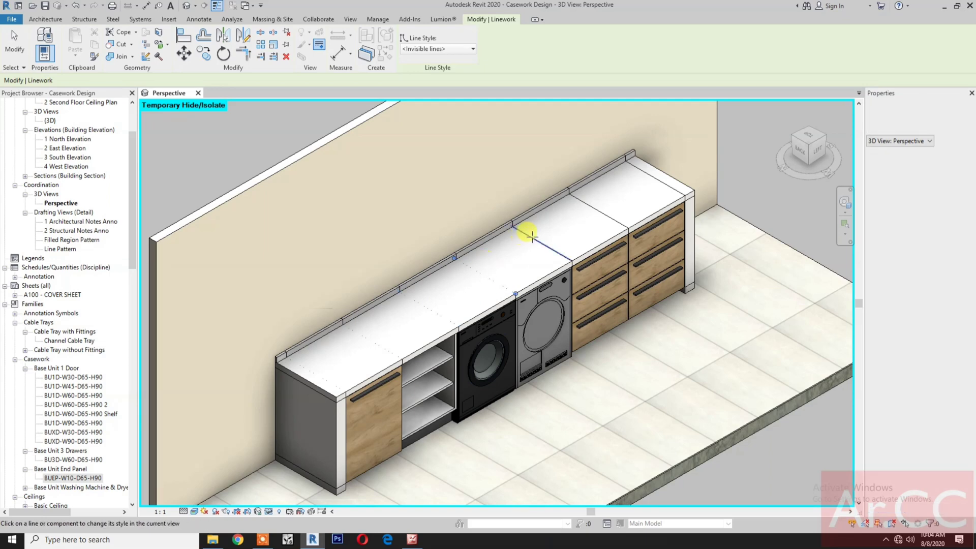
click(590, 207)
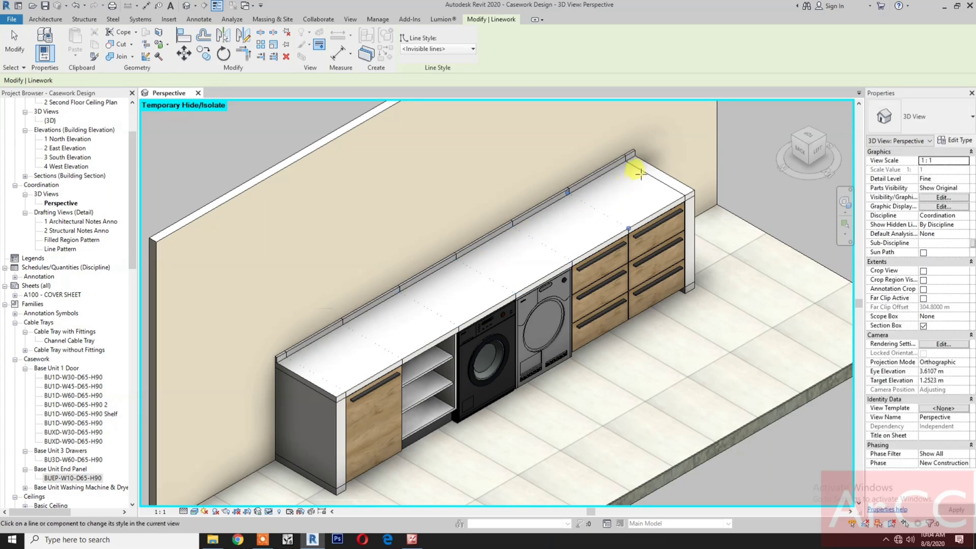
click(688, 197)
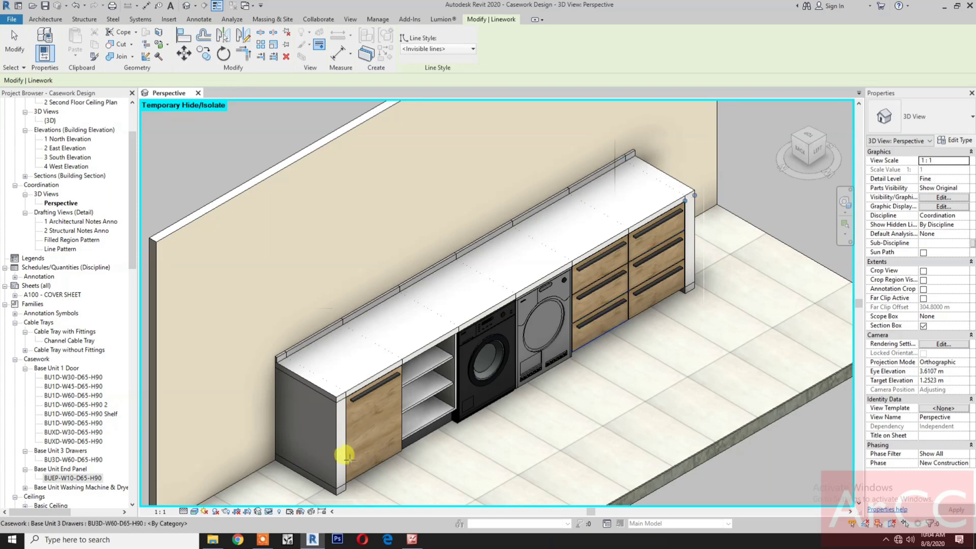
Hide the left end panel's top edge, then orbit the view to review the continuous run.
click(325, 395)
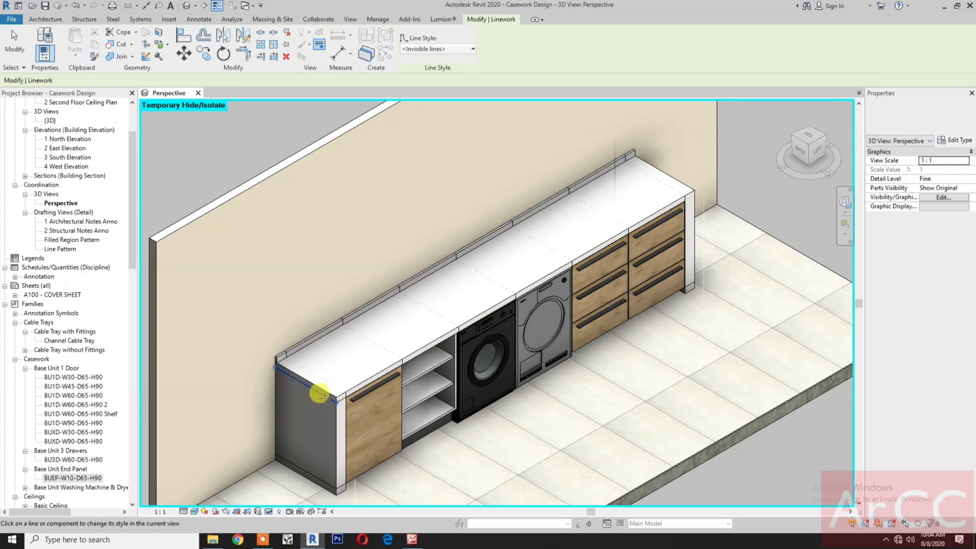
click(323, 477)
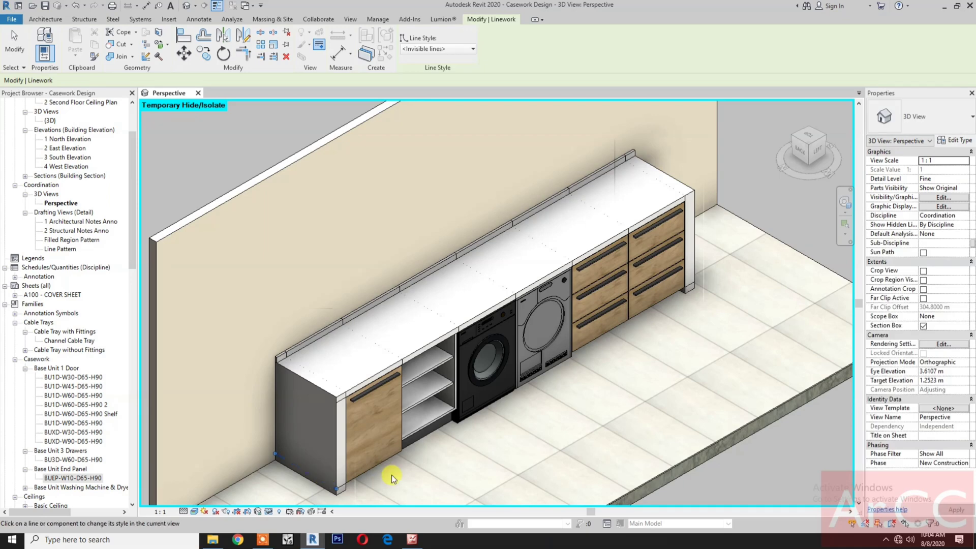
key(Escape)
scroll(449, 412, down, 2)
mouse_move(483, 454)
shift+middle_down()
mouse_move(497, 446)
mouse_move(492, 470)
shift+middle_up()
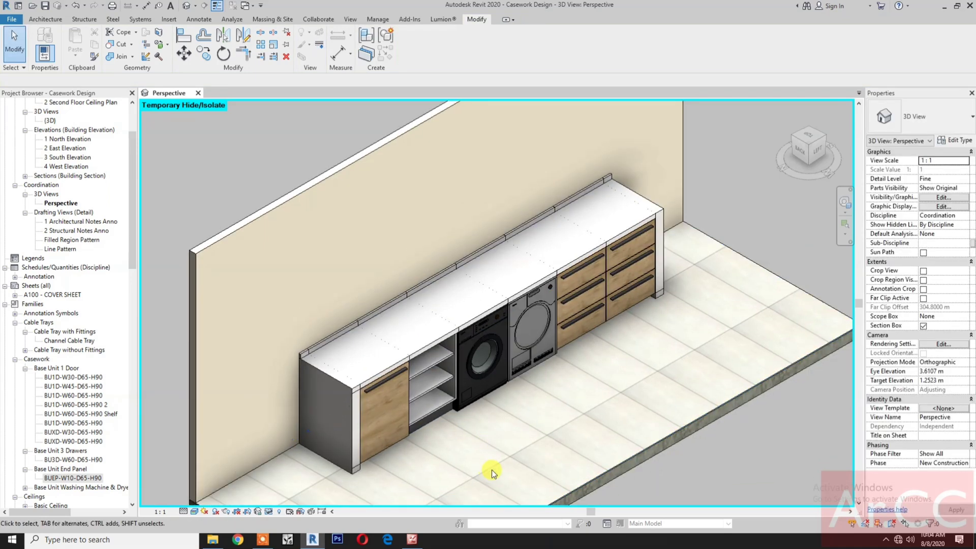